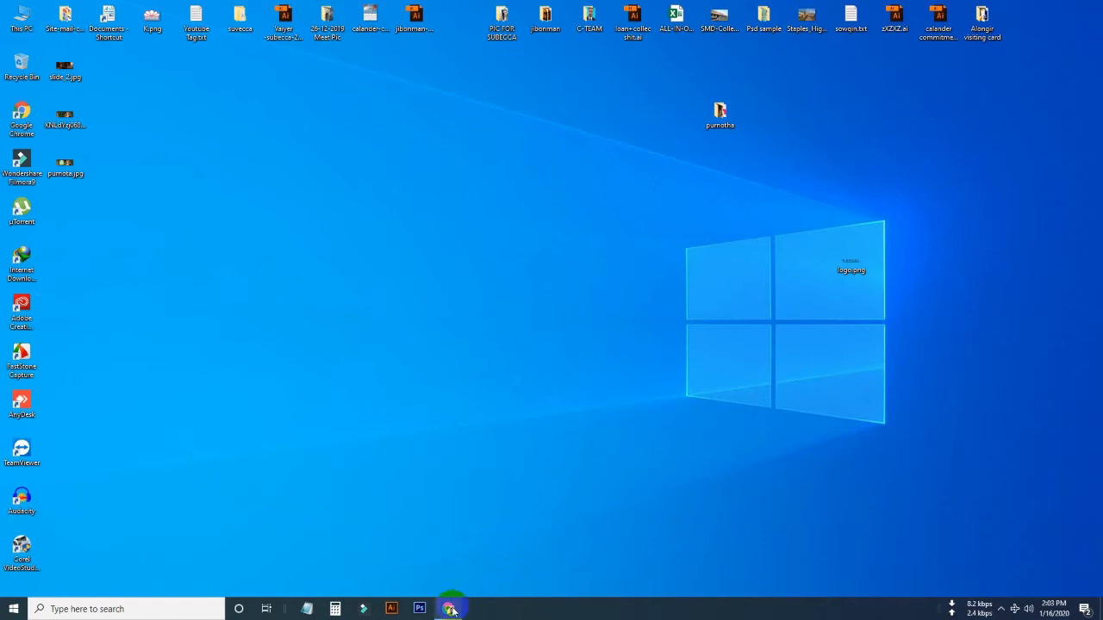
Restore the Chrome window showing the cPanel dashboard and start a new blank tab
{"action": "left_click", "coordinate": [448, 610]}
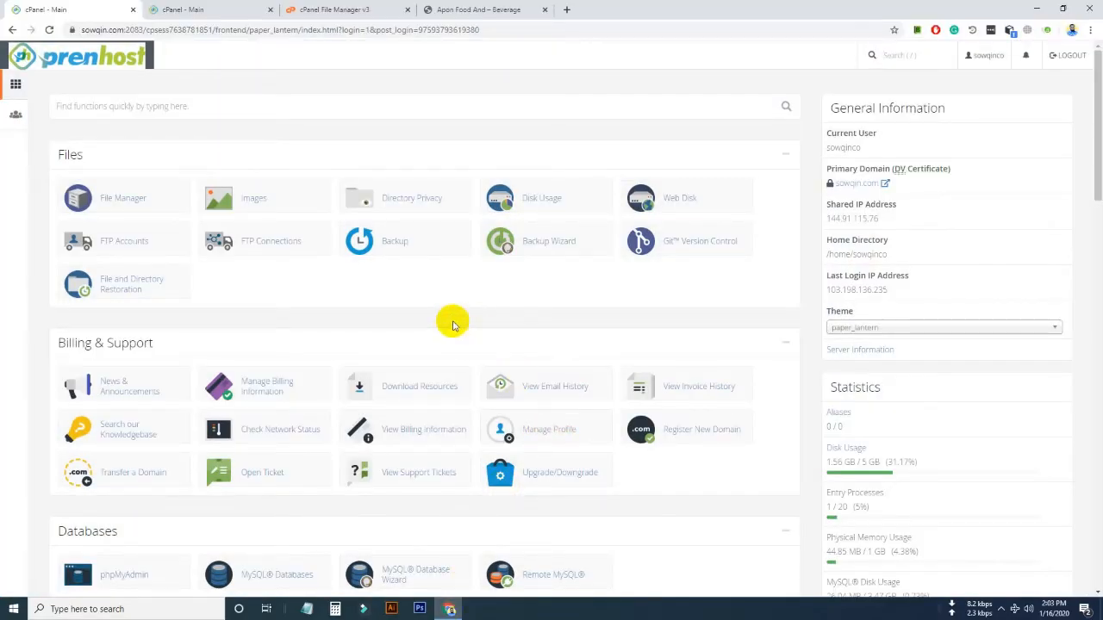
{"action": "left_click", "coordinate": [565, 9]}
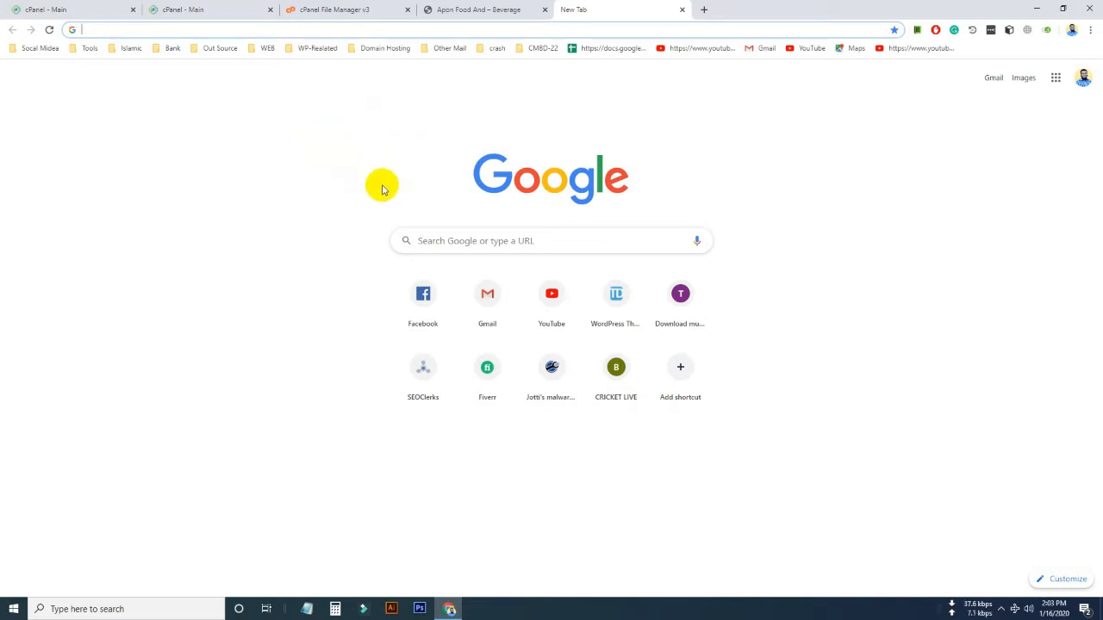
Switch to the Apon Food And Beverage tab and reveal its full aponfood.sowqin.com address
{"action": "left_click", "coordinate": [468, 10]}
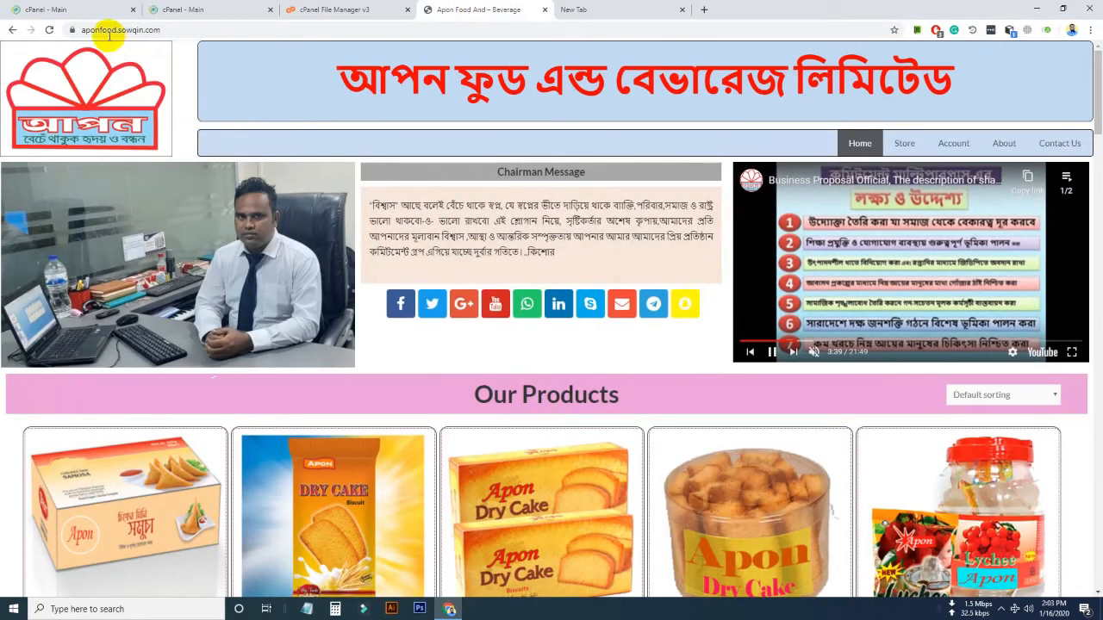
{"action": "left_click", "coordinate": [99, 31]}
{"action": "left_click", "coordinate": [116, 31]}
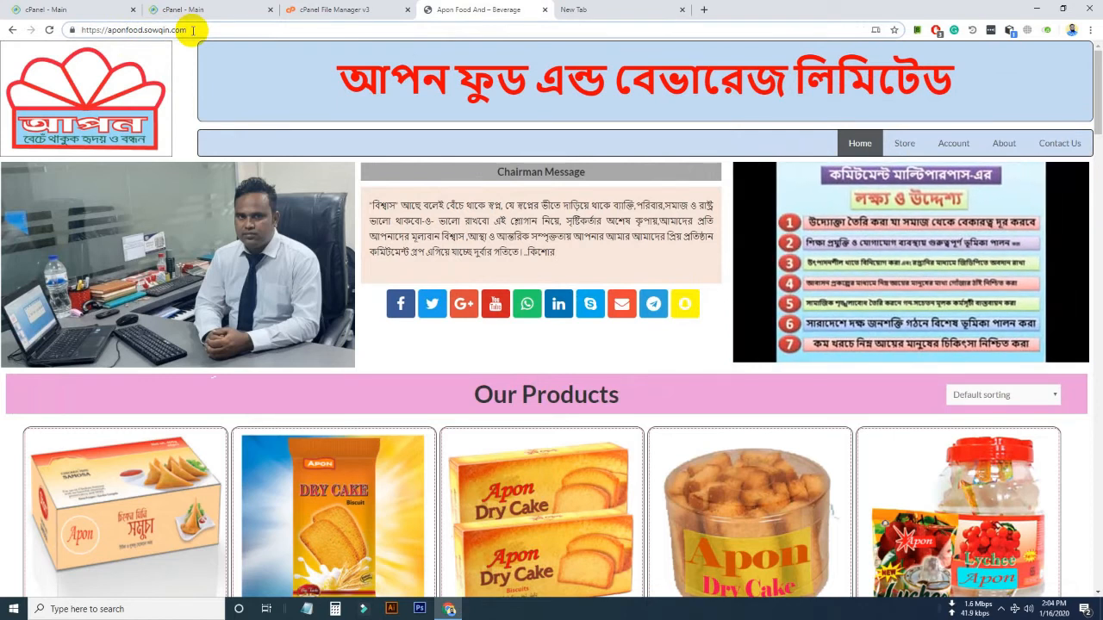
Copy the commitmentgroupbd.com domain from the File Manager address into the blank tab
{"action": "left_click", "coordinate": [312, 9]}
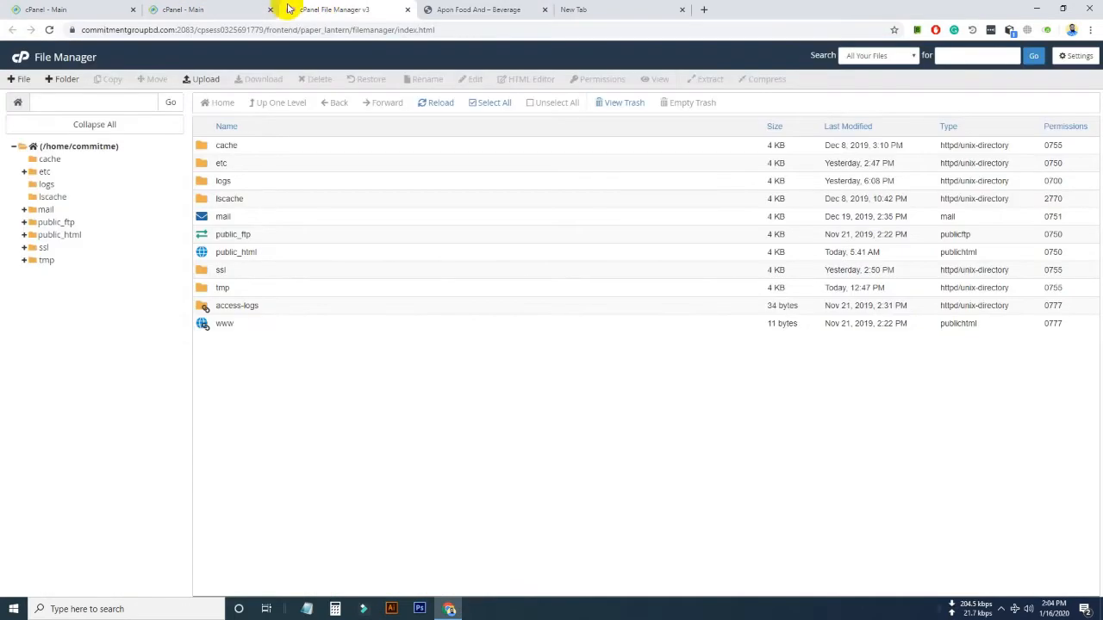
{"action": "left_click", "coordinate": [131, 30]}
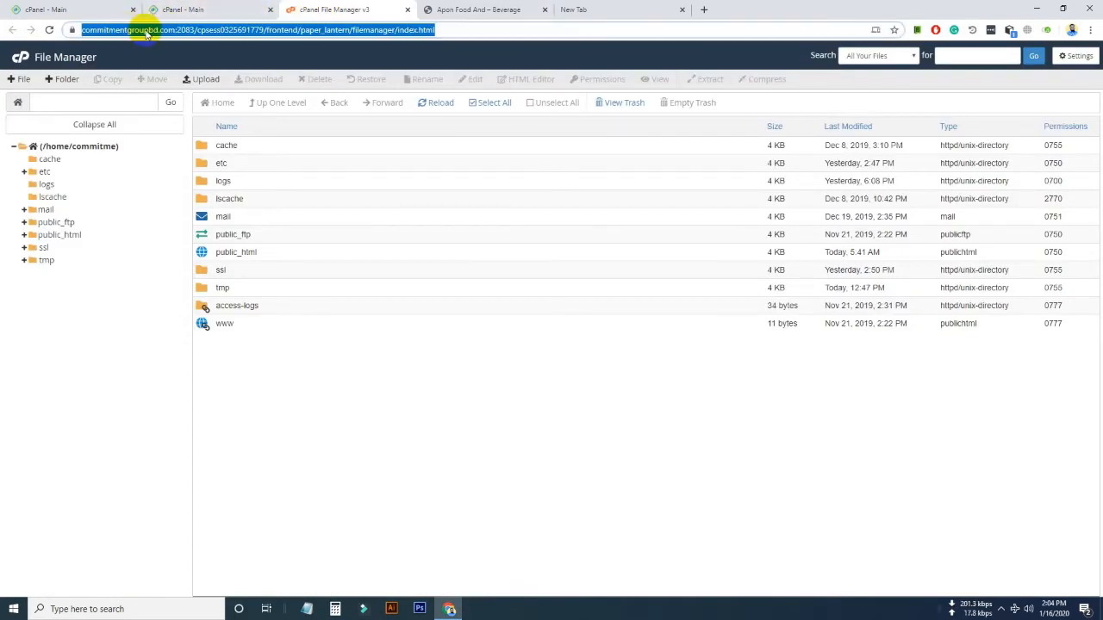
{"action": "left_click", "coordinate": [149, 31]}
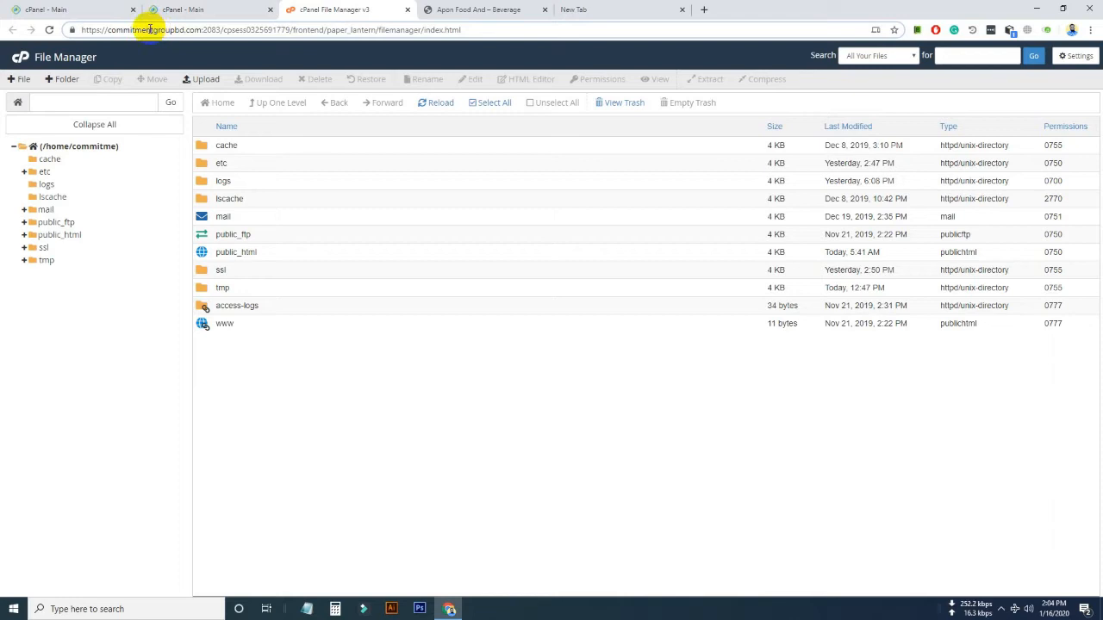
{"action": "left_click_drag", "start_coordinate": [108, 30], "coordinate": [188, 31]}
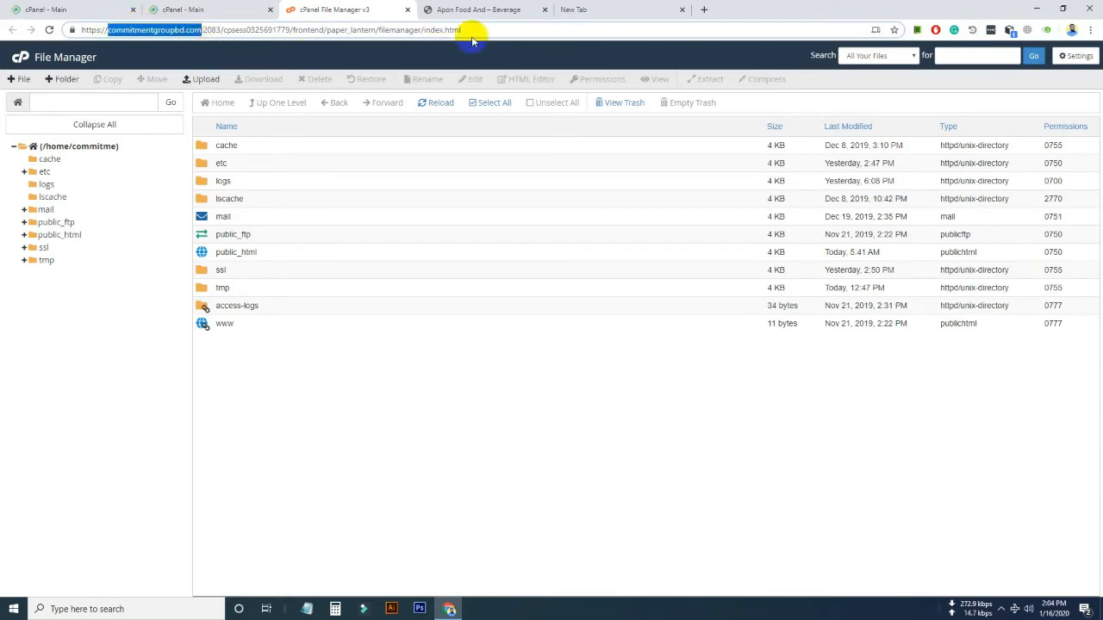
{"action": "left_click", "coordinate": [585, 10]}
{"action": "type", "text": "commitmentgroupbd.com"}
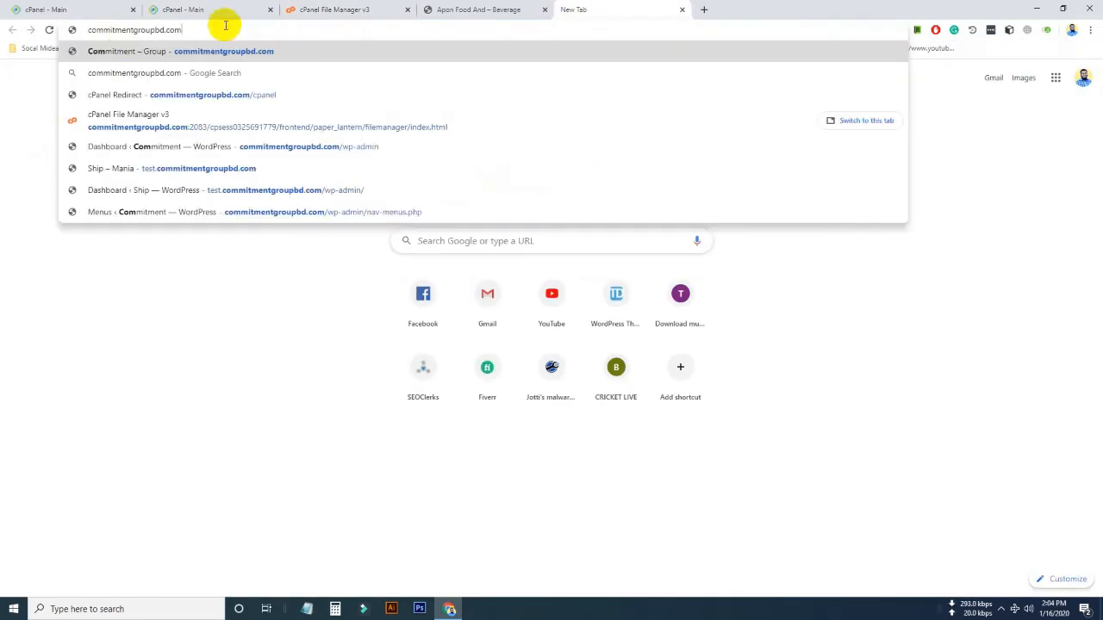
{"action": "left_click", "coordinate": [163, 9]}
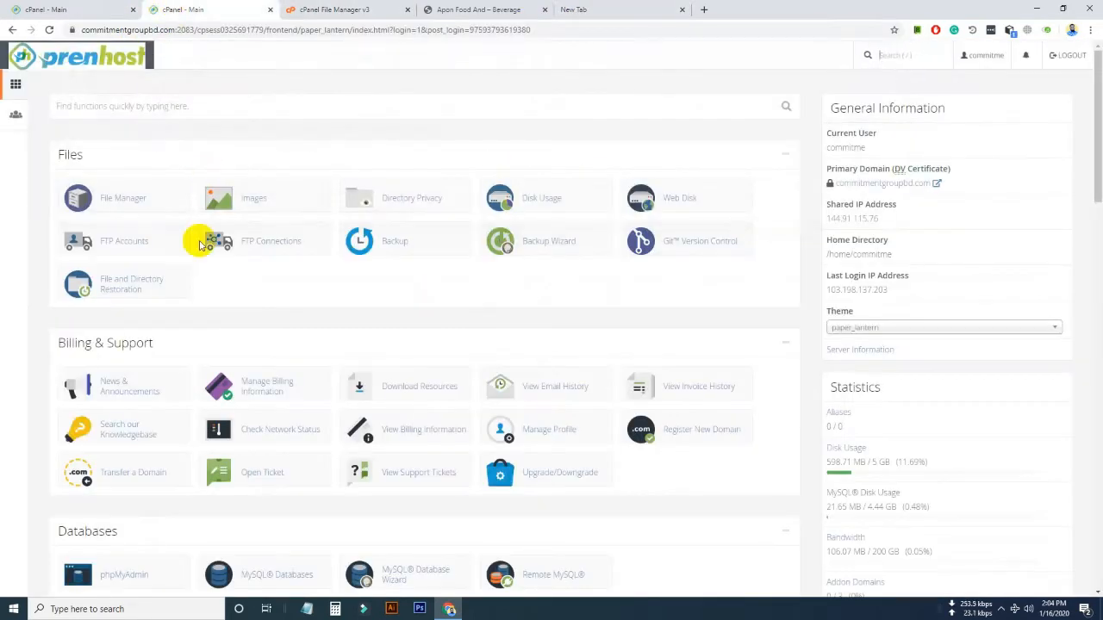
Open public_html and copy the purnotha folder name through Rename
{"action": "left_click", "coordinate": [340, 10]}
{"action": "double_click", "coordinate": [203, 250]}
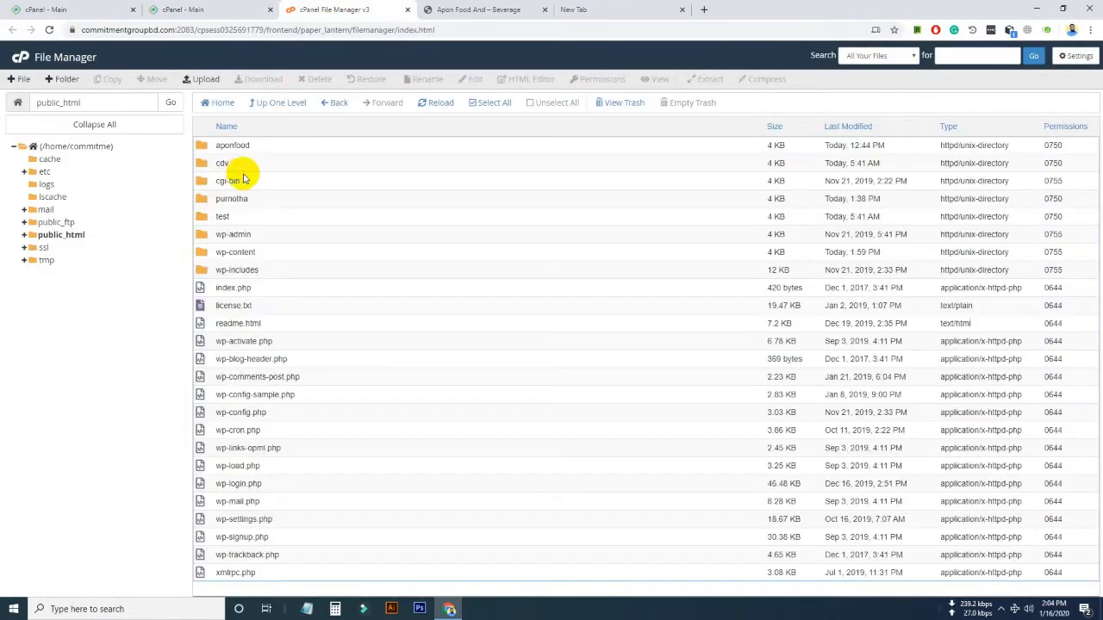
{"action": "left_click", "coordinate": [231, 198]}
{"action": "left_click", "coordinate": [234, 199]}
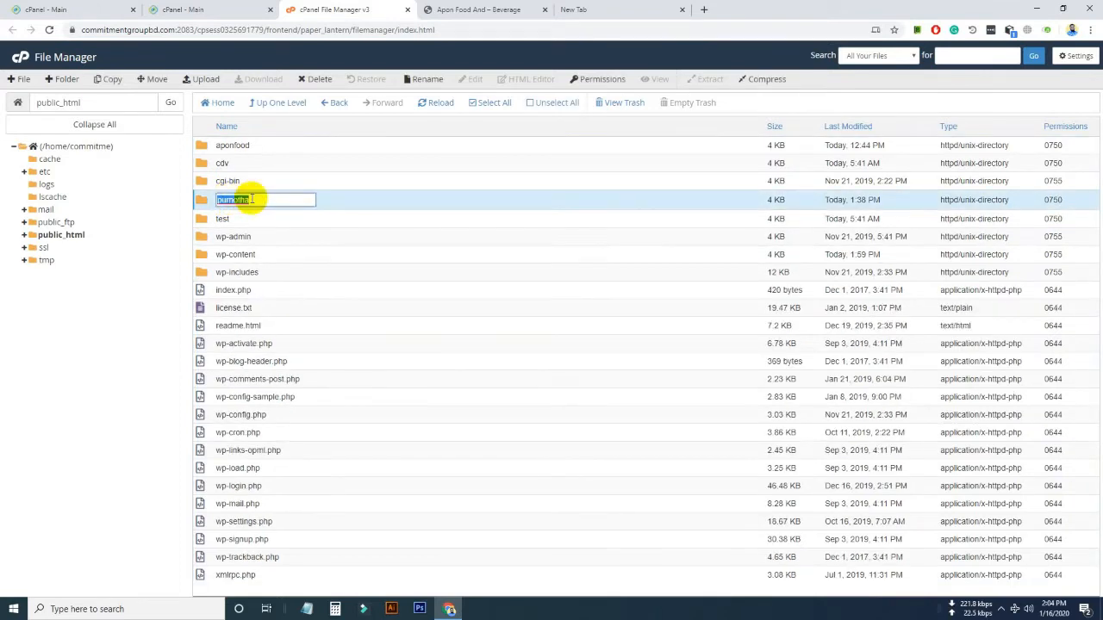
{"action": "left_click_drag", "start_coordinate": [258, 199], "coordinate": [210, 198]}
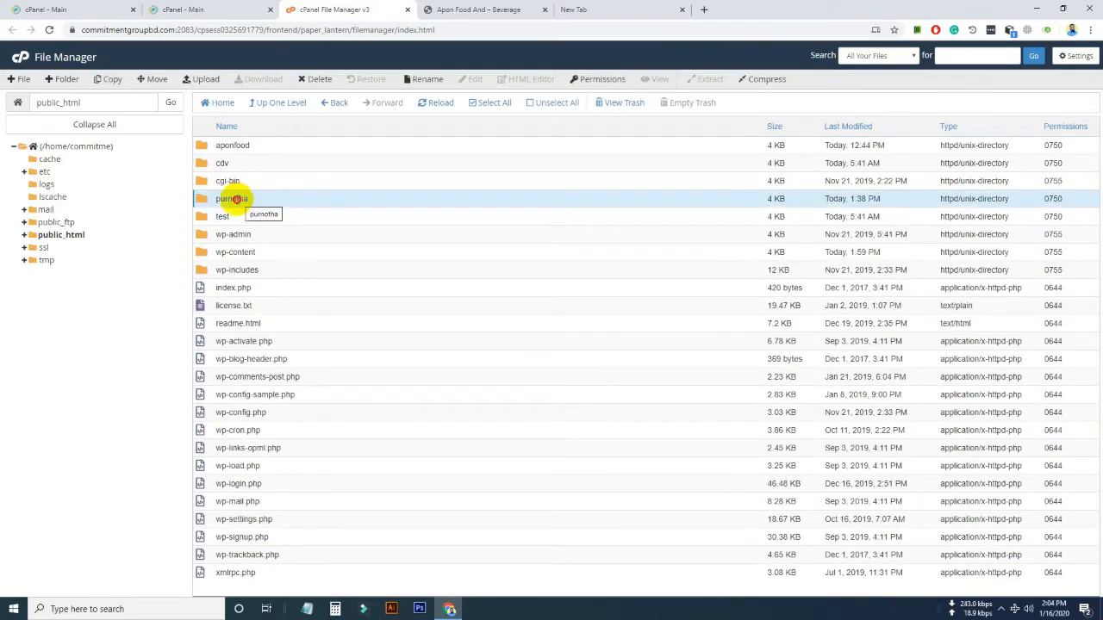
{"action": "left_click", "coordinate": [237, 200]}
{"action": "key", "text": "ctrl+c"}
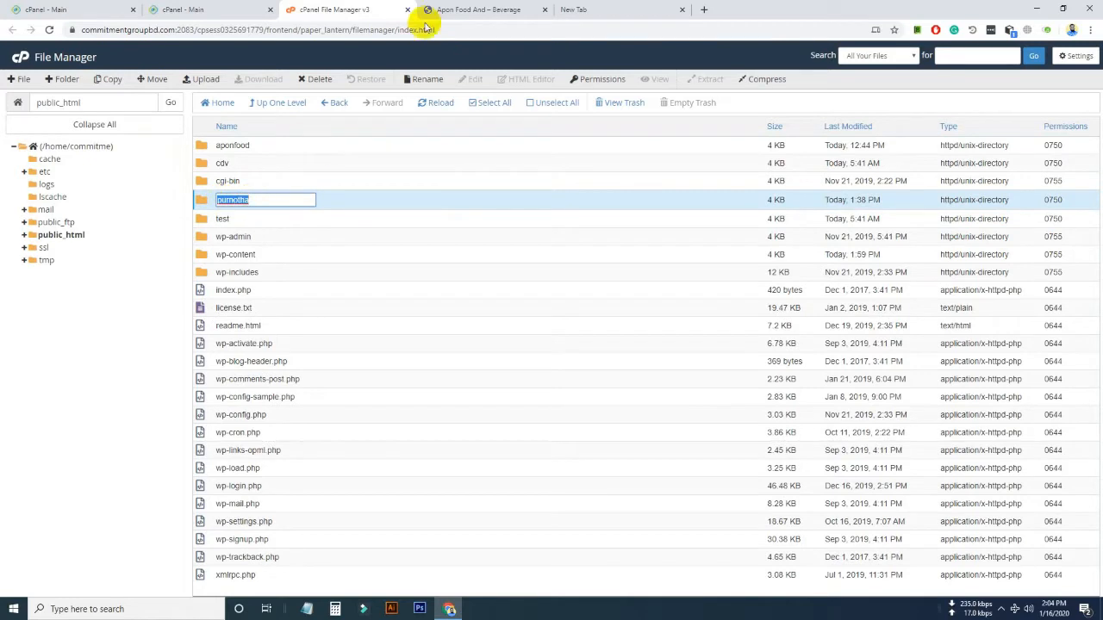
{"action": "left_click", "coordinate": [505, 10]}
{"action": "left_click", "coordinate": [577, 9]}
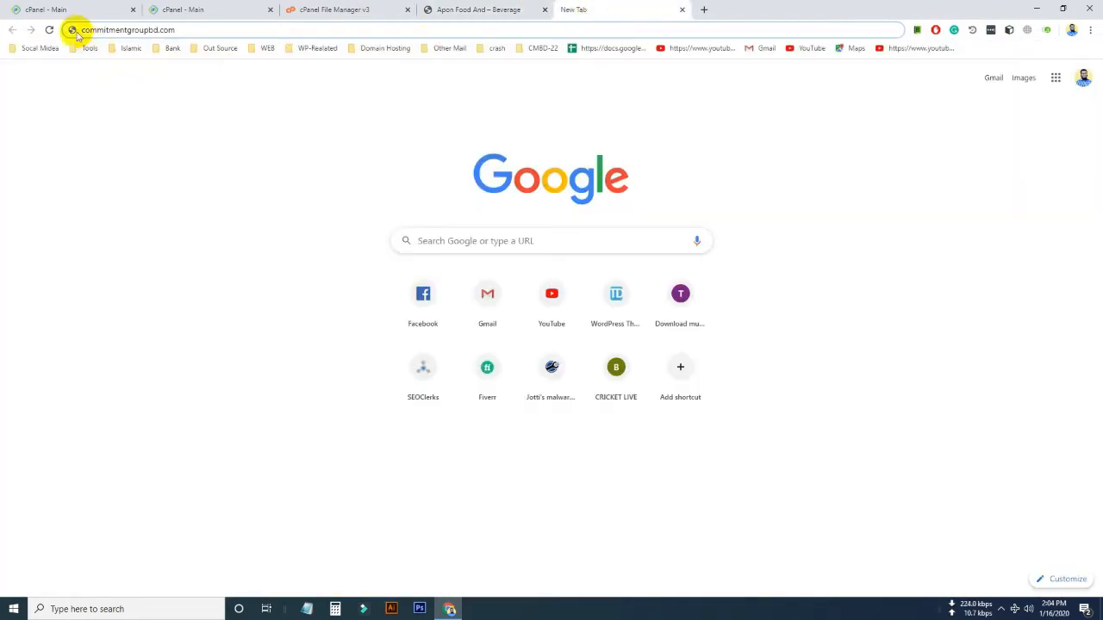
Load purnotha.commitmentgroupbd.com, which shows an empty Index of / listing
{"action": "left_click", "coordinate": [82, 29]}
{"action": "key", "text": "ctrl+v"}
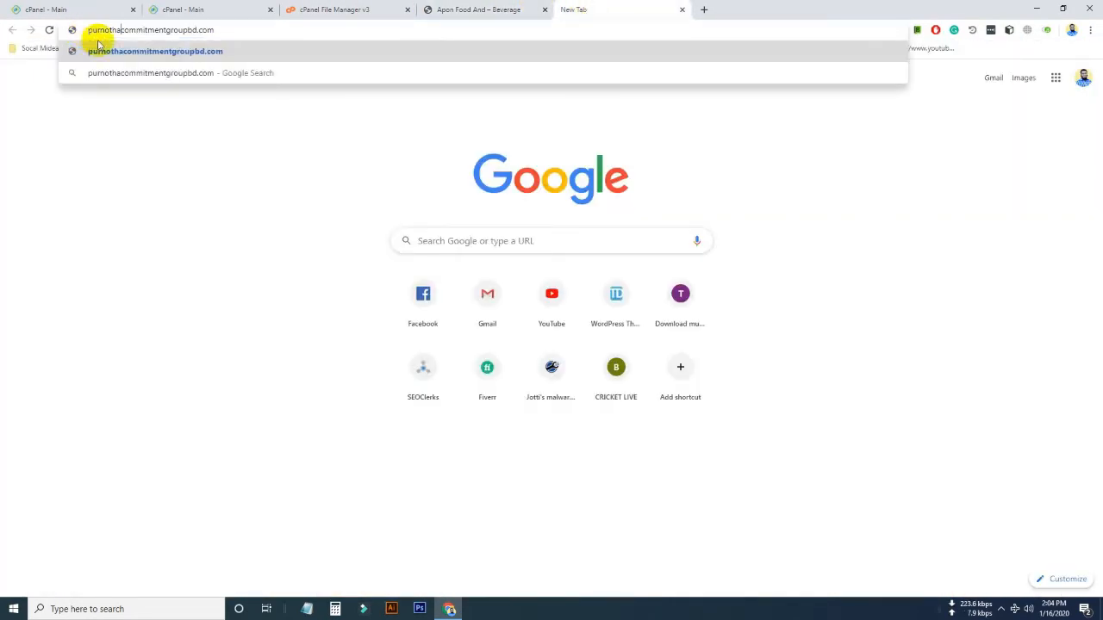
{"action": "type", "text": "."}
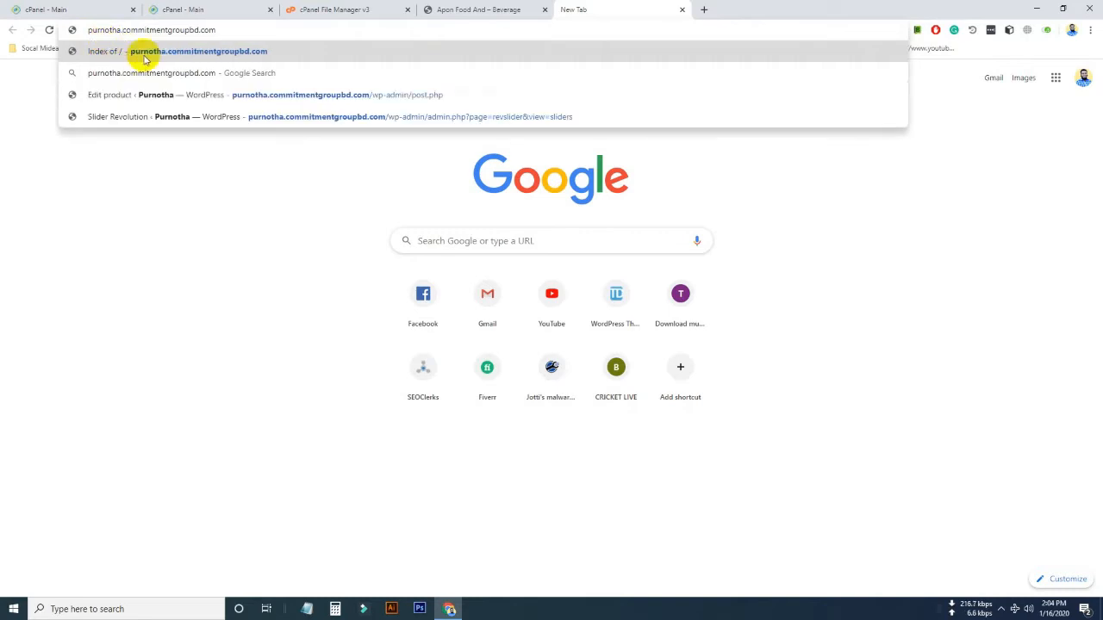
{"action": "left_click", "coordinate": [145, 54]}
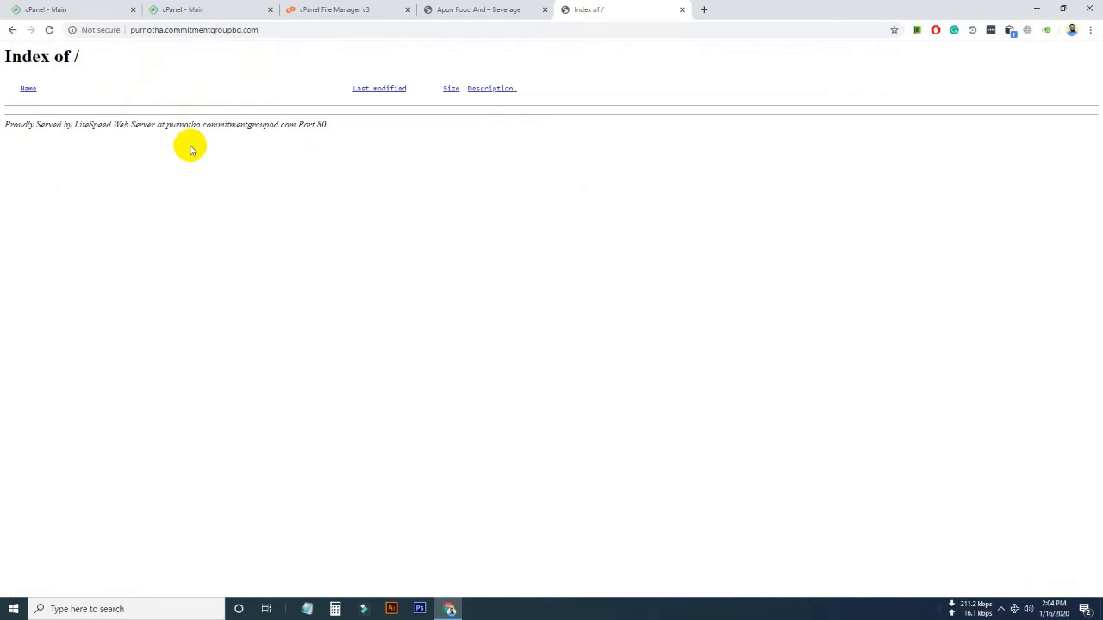
Check the cPanel dashboard tab and highlight the sowqin.com domain in the Apon Food address
{"action": "left_click", "coordinate": [442, 10]}
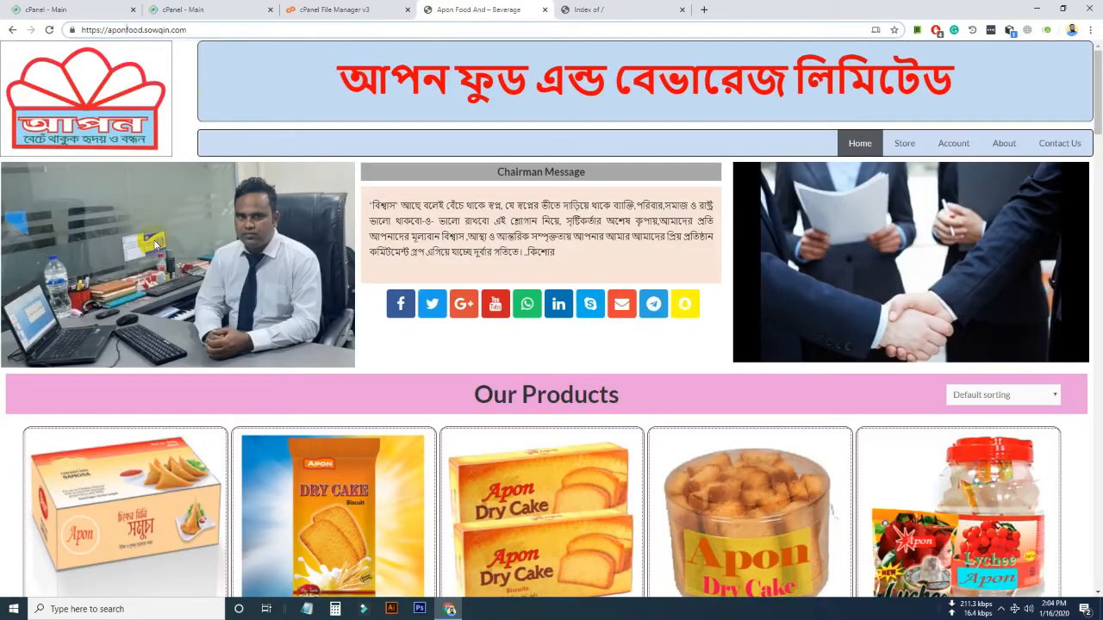
{"action": "left_click", "coordinate": [57, 9]}
{"action": "left_click", "coordinate": [470, 10]}
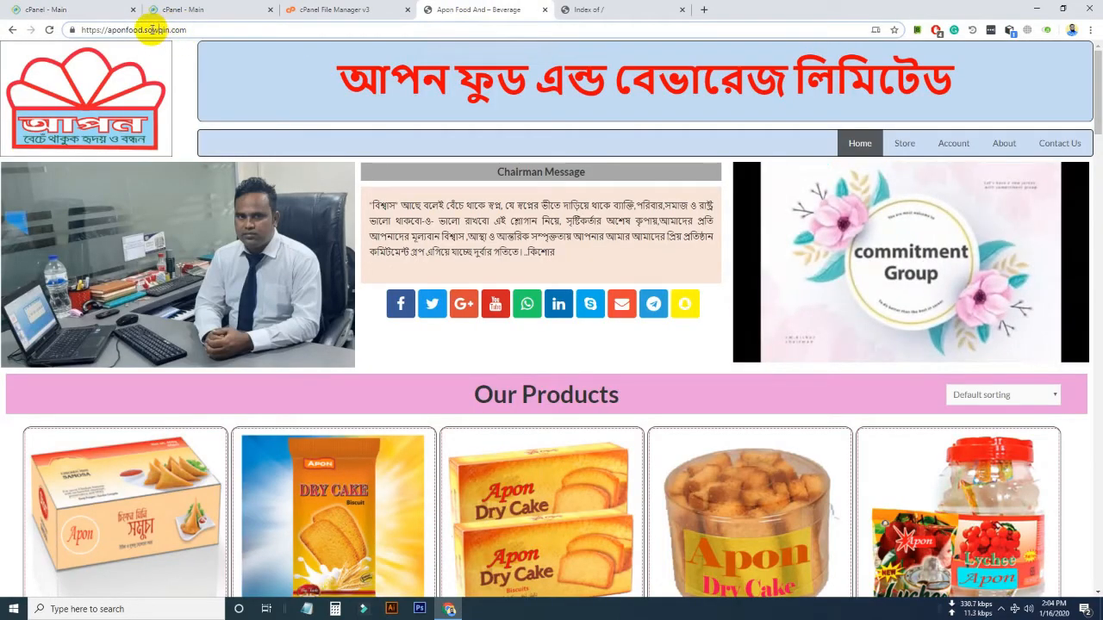
{"action": "left_click_drag", "start_coordinate": [143, 29], "coordinate": [207, 29]}
Open File Manager from the sowqin cPanel dashboard
{"action": "left_click", "coordinate": [76, 8]}
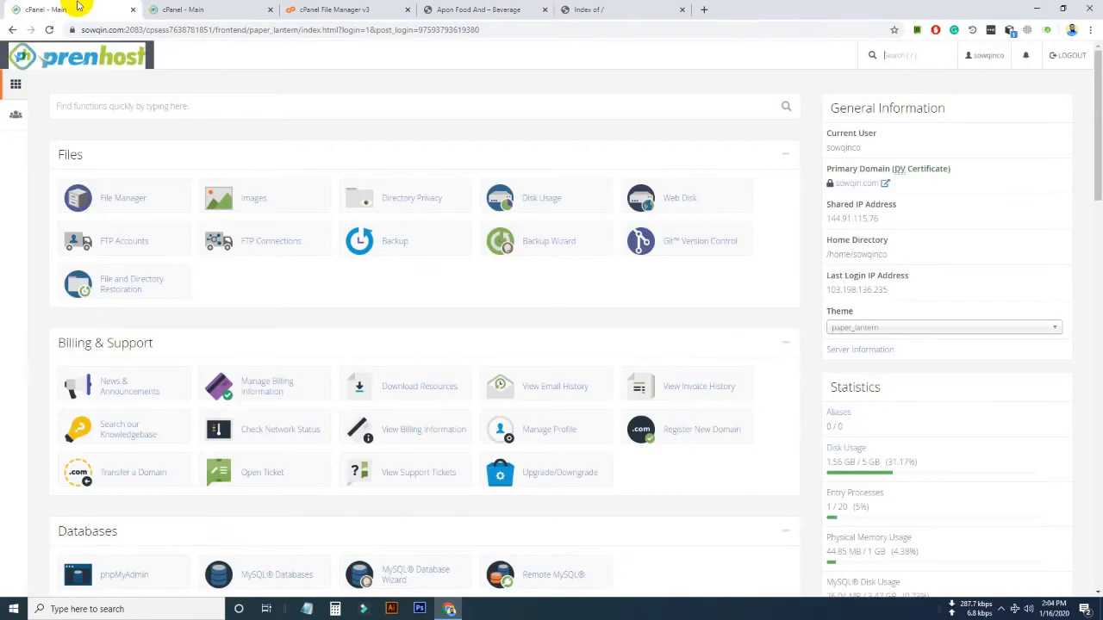
{"action": "left_click_drag", "start_coordinate": [109, 31], "coordinate": [236, 30]}
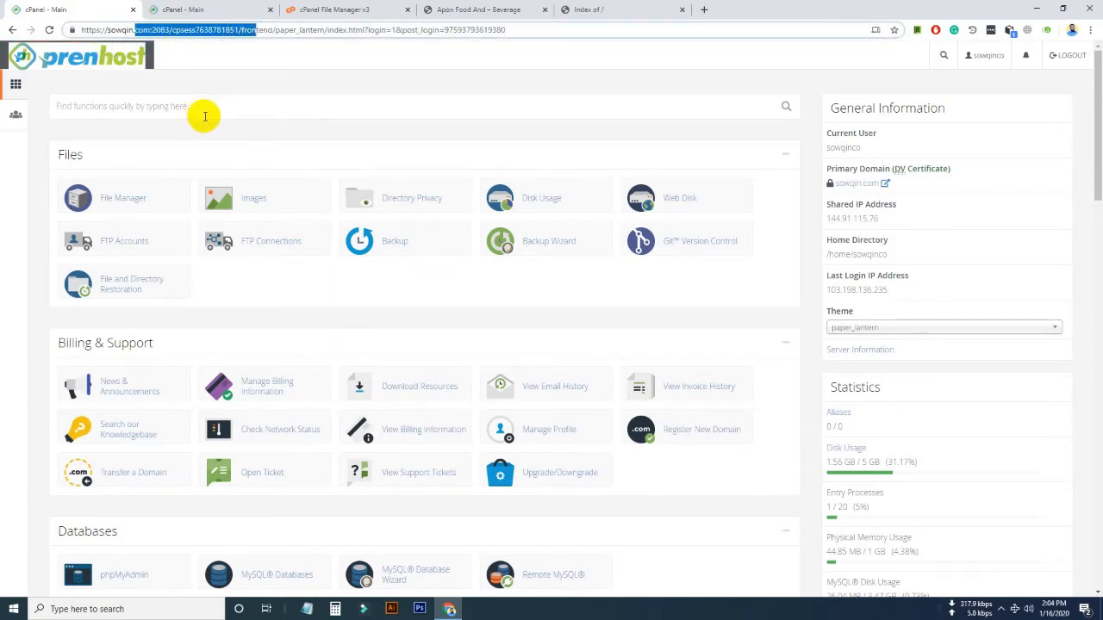
{"action": "left_click", "coordinate": [246, 75]}
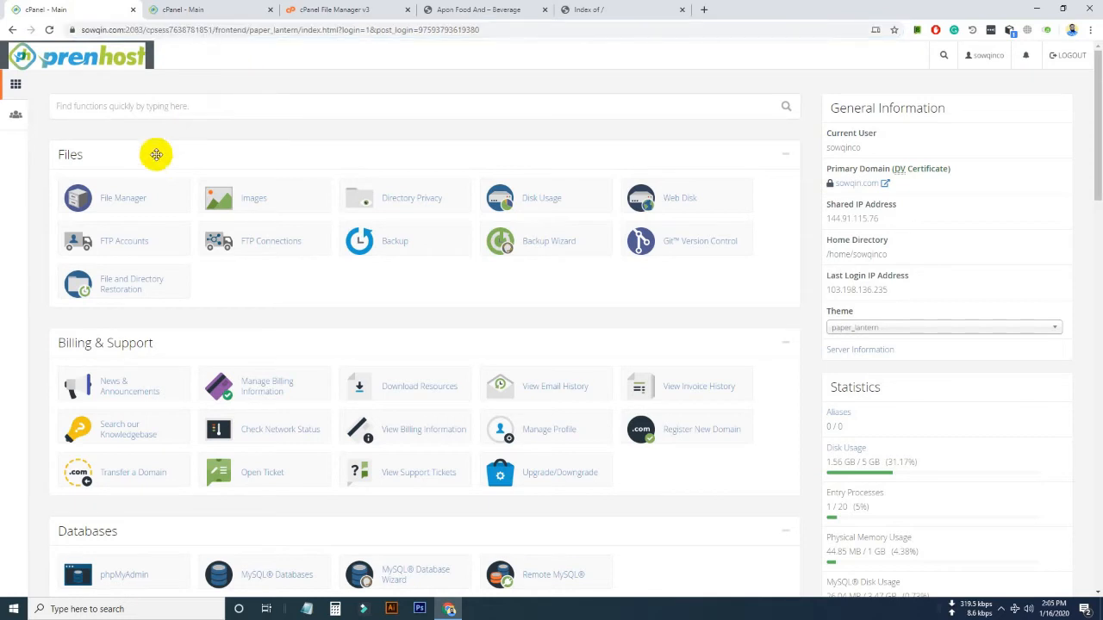
{"action": "left_click", "coordinate": [119, 197]}
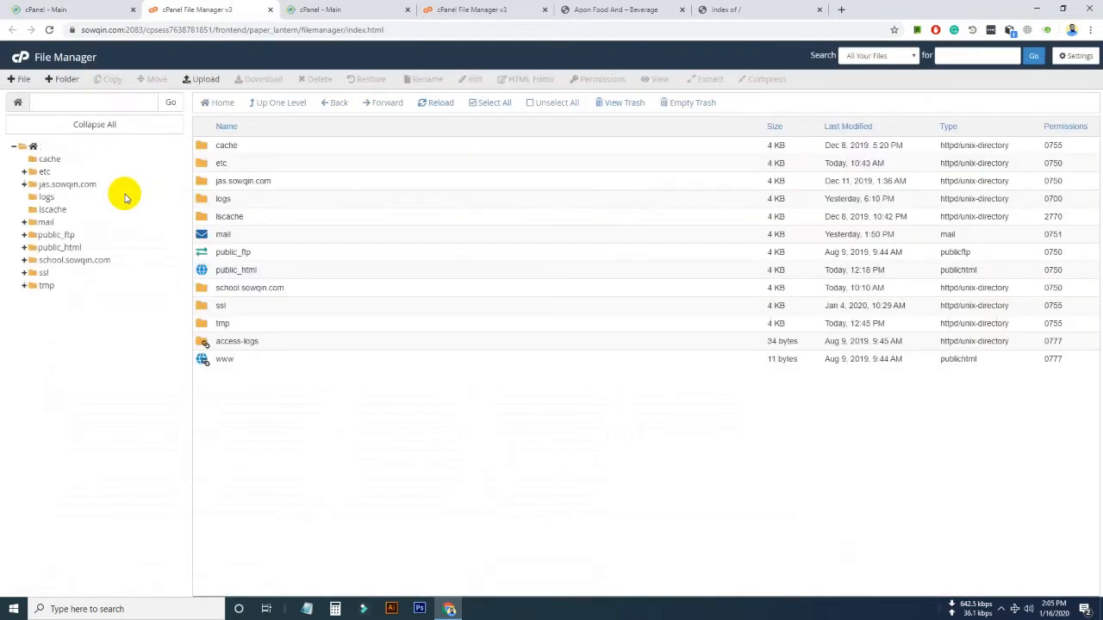
Open public_html and then its aponfood folder
{"action": "left_click", "coordinate": [200, 271]}
{"action": "double_click", "coordinate": [201, 271]}
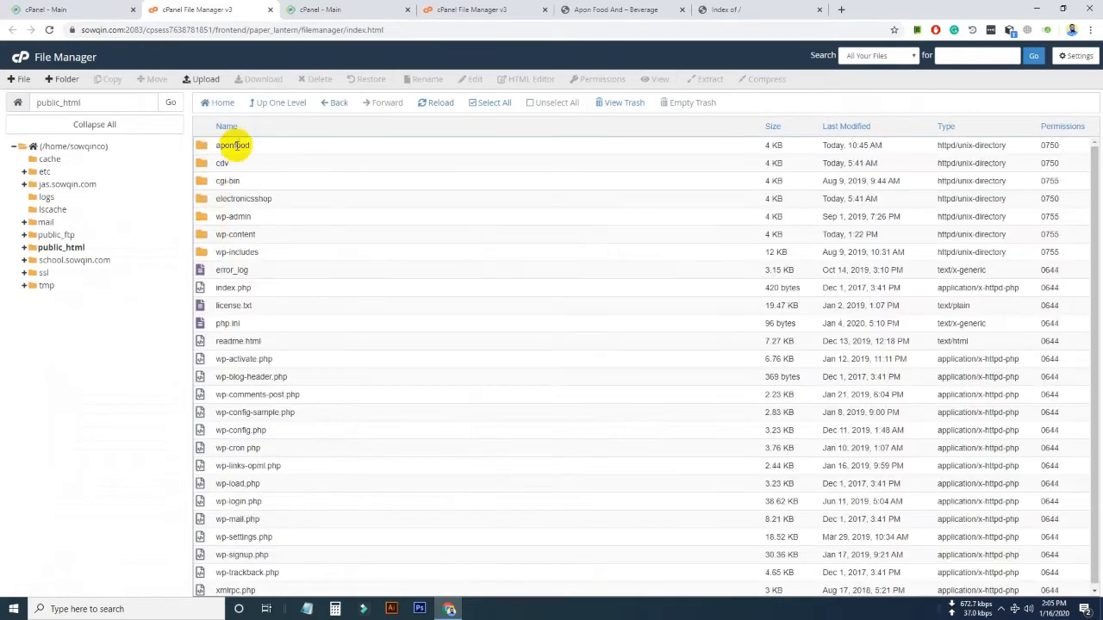
{"action": "left_click", "coordinate": [603, 10]}
{"action": "left_click", "coordinate": [177, 11]}
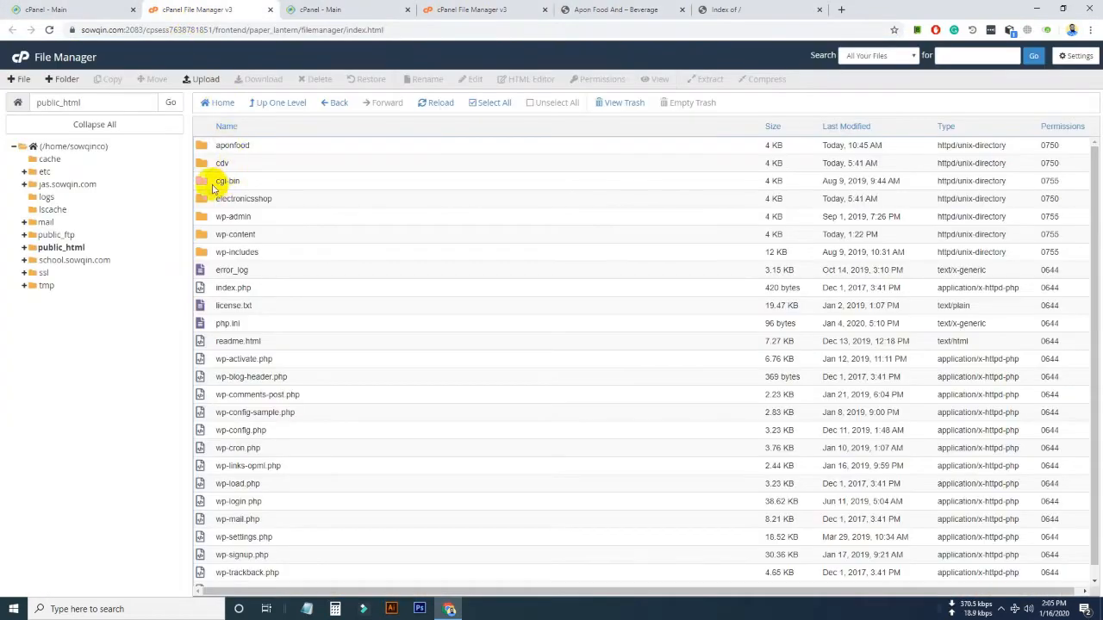
{"action": "double_click", "coordinate": [198, 146]}
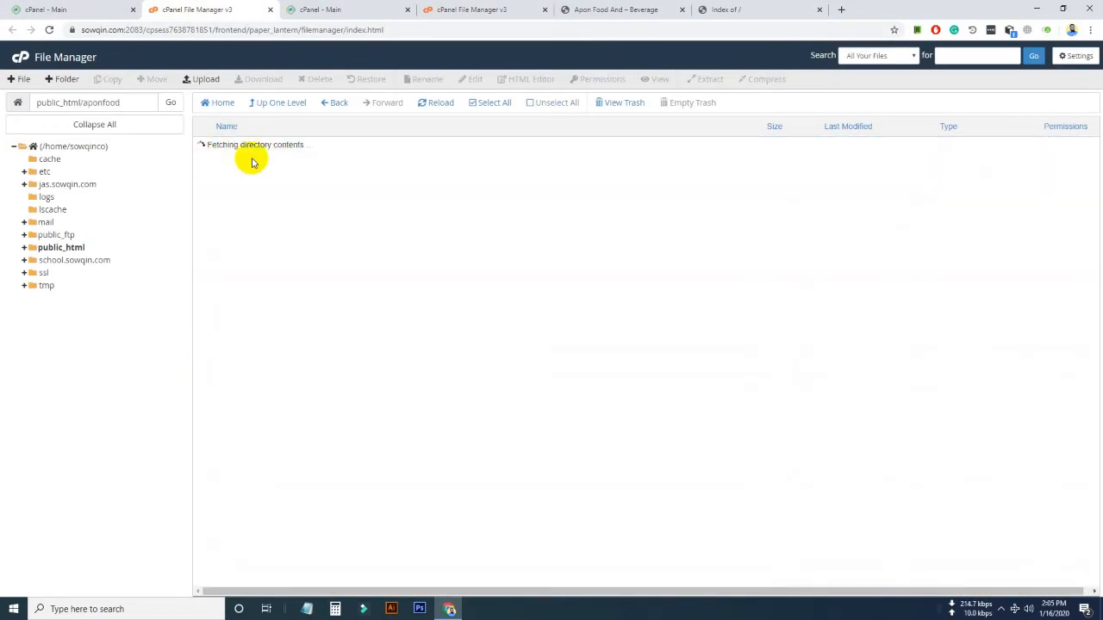
Permanently delete the 99.74 MB cgi-bin.zip from aponfood, skipping the trash
{"action": "left_click", "coordinate": [222, 216]}
{"action": "right_click", "coordinate": [221, 216]}
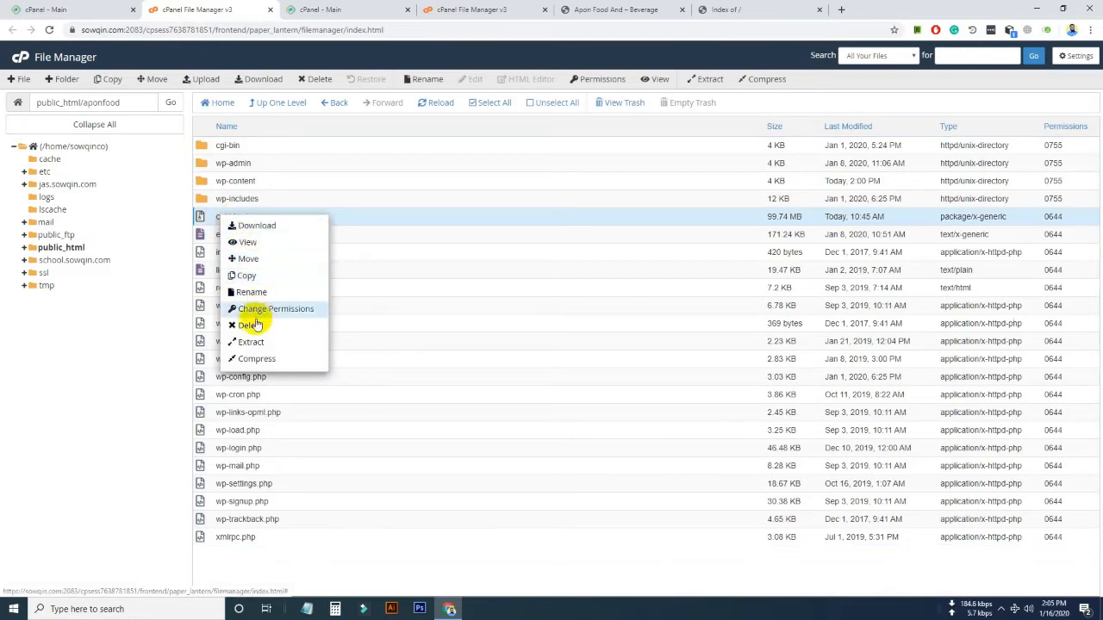
{"action": "left_click", "coordinate": [293, 325]}
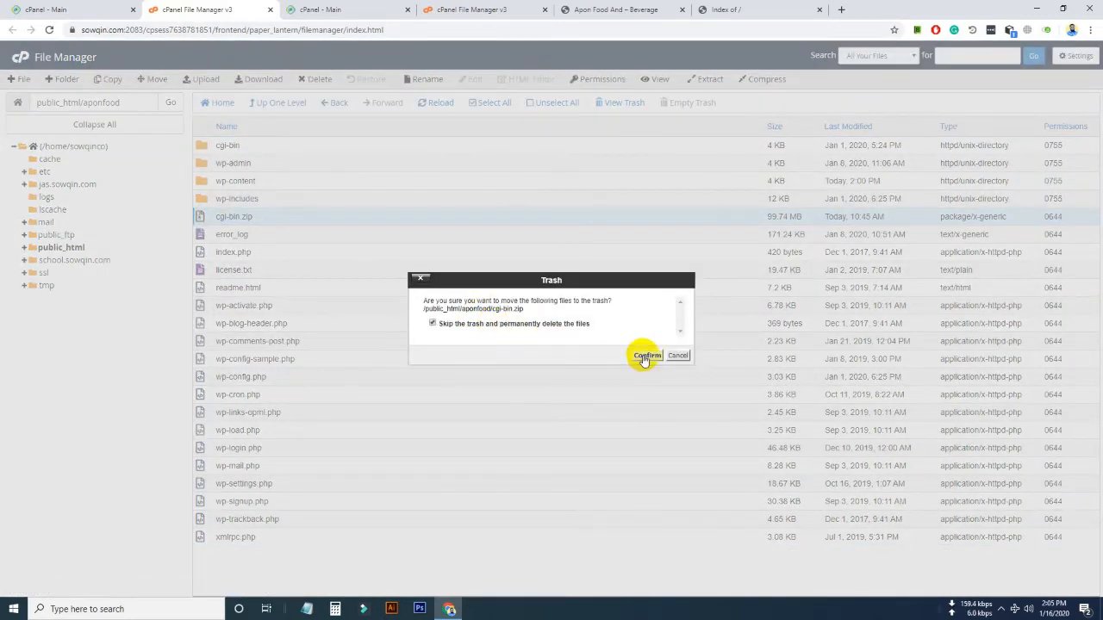
{"action": "left_click", "coordinate": [646, 355]}
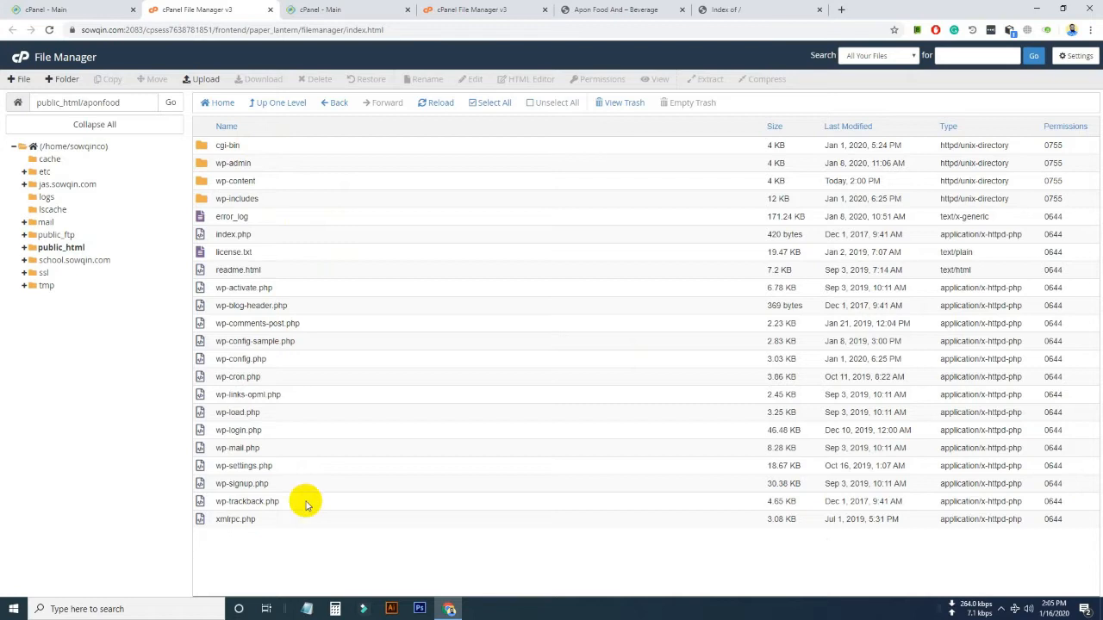
Compress every file and folder in aponfood into a Zip archive
{"action": "left_click", "coordinate": [482, 104]}
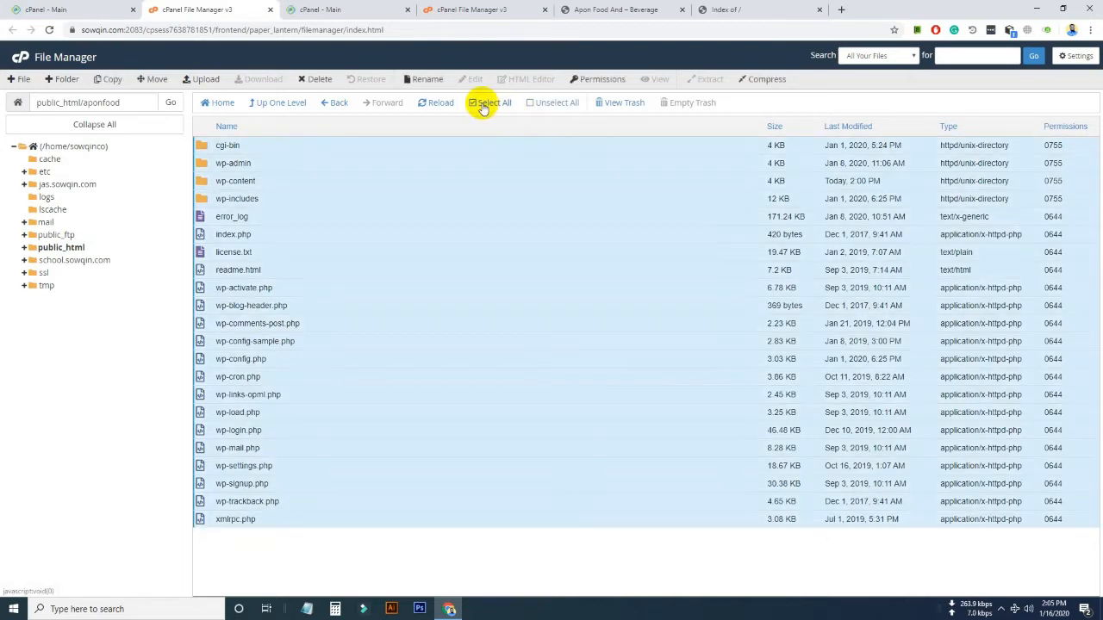
{"action": "right_click", "coordinate": [252, 249]}
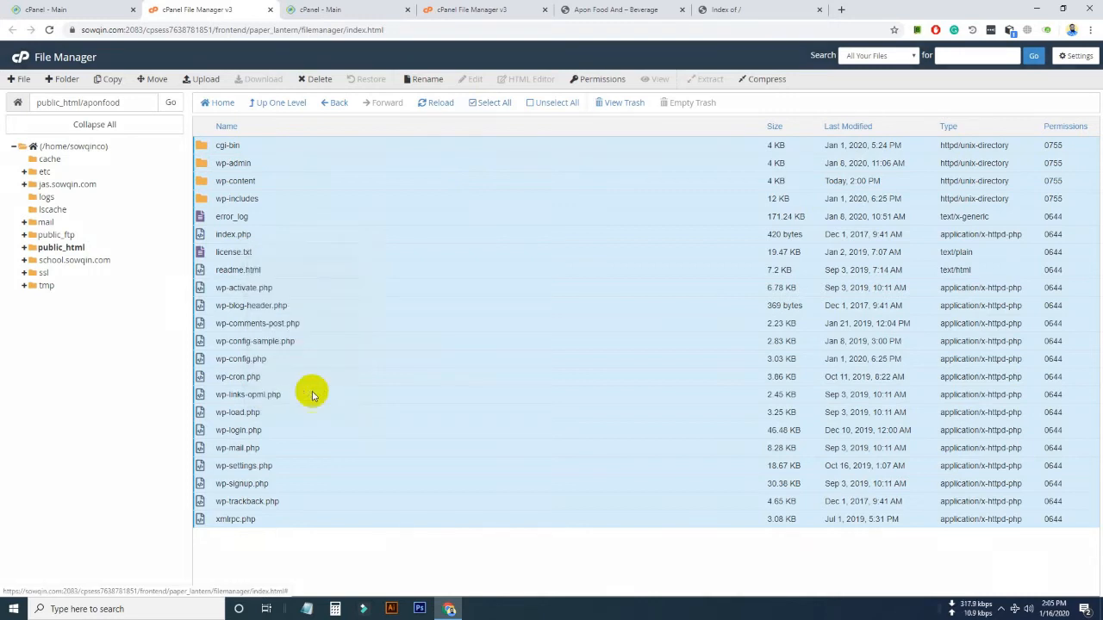
{"action": "left_click", "coordinate": [313, 396]}
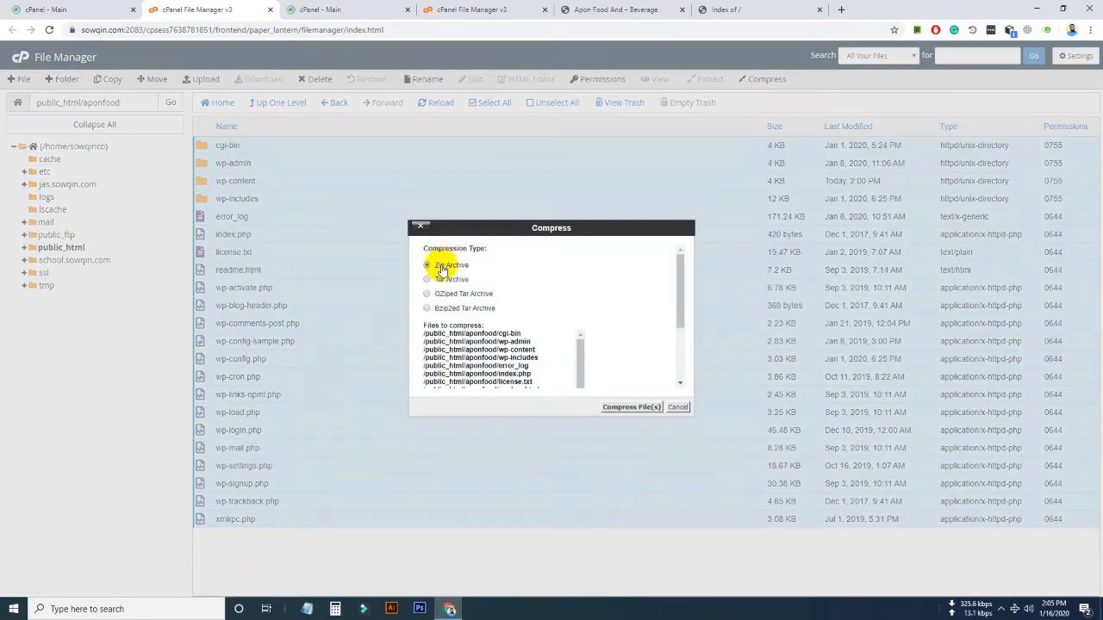
{"action": "left_click", "coordinate": [611, 407]}
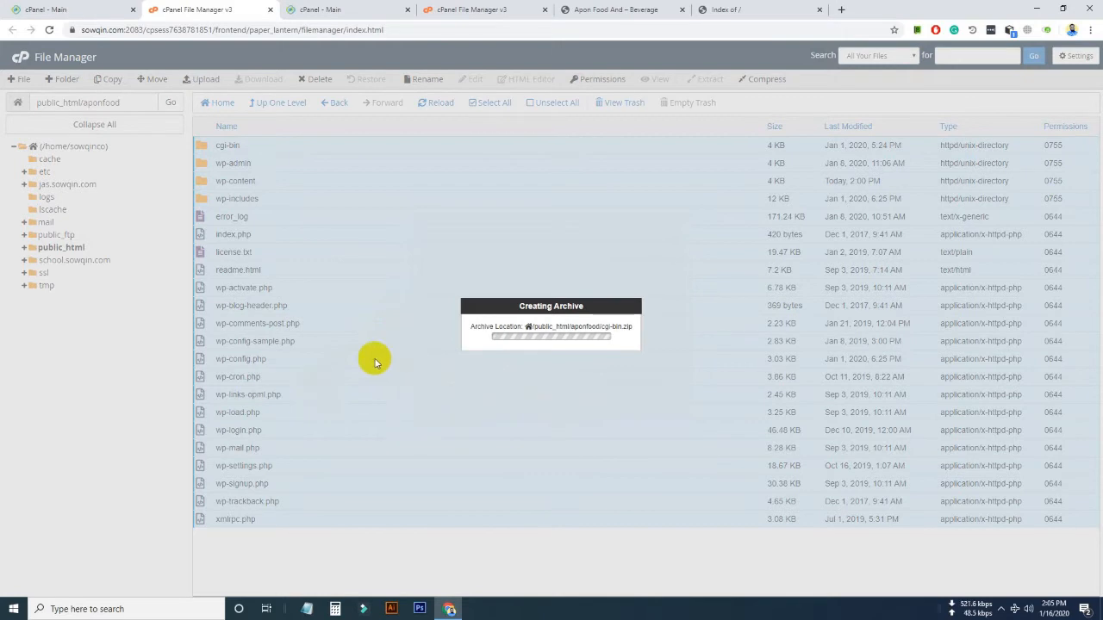
{"action": "scroll", "coordinate": [579, 382], "scroll_direction": "down", "scroll_amount": 5}
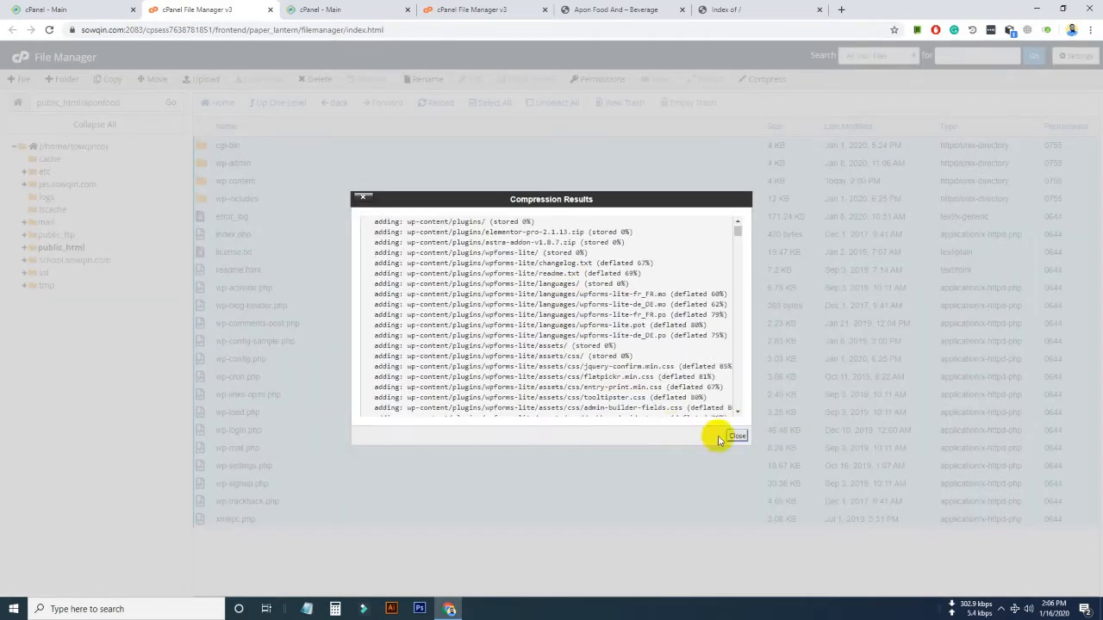
{"action": "left_click", "coordinate": [737, 438]}
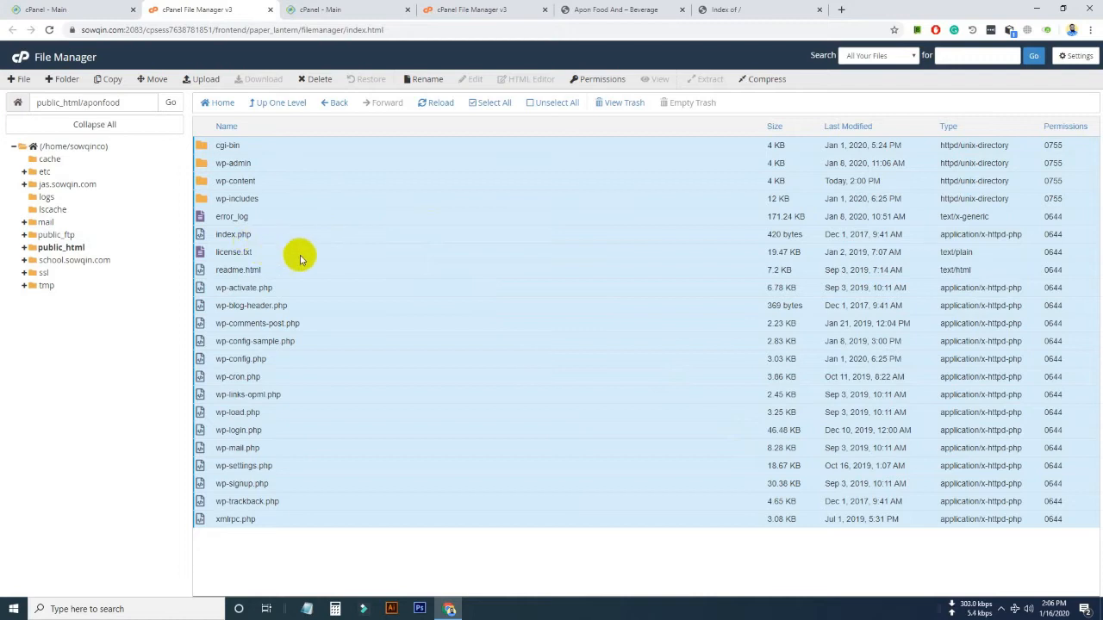
Reload the listing to show the new 99.74 MB cgi-bin.zip and select it
{"action": "left_click", "coordinate": [289, 269]}
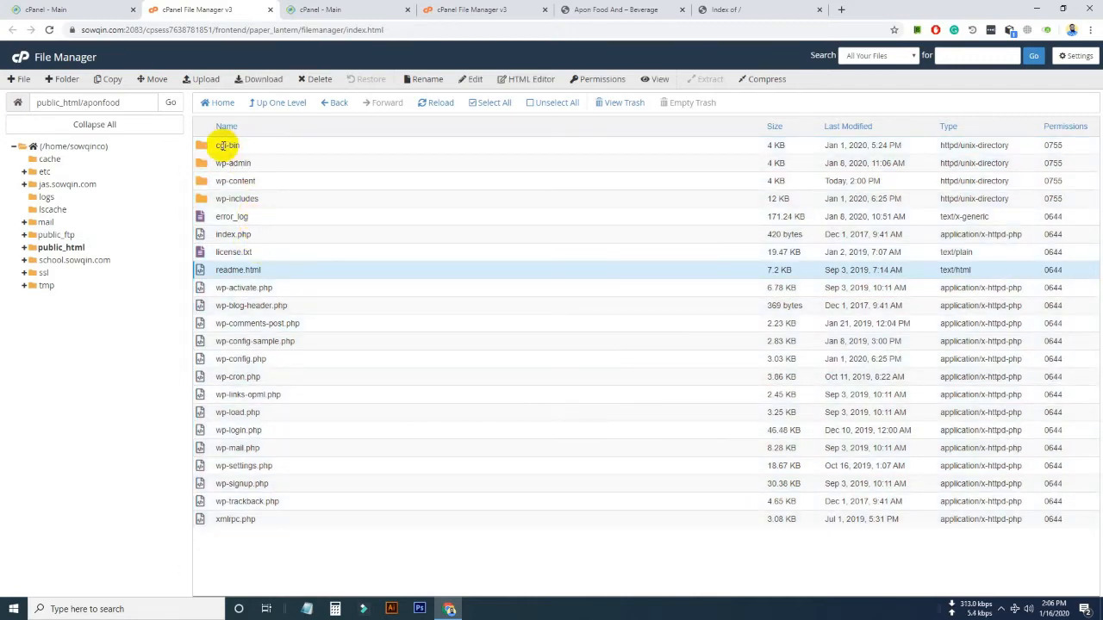
{"action": "left_click", "coordinate": [214, 148]}
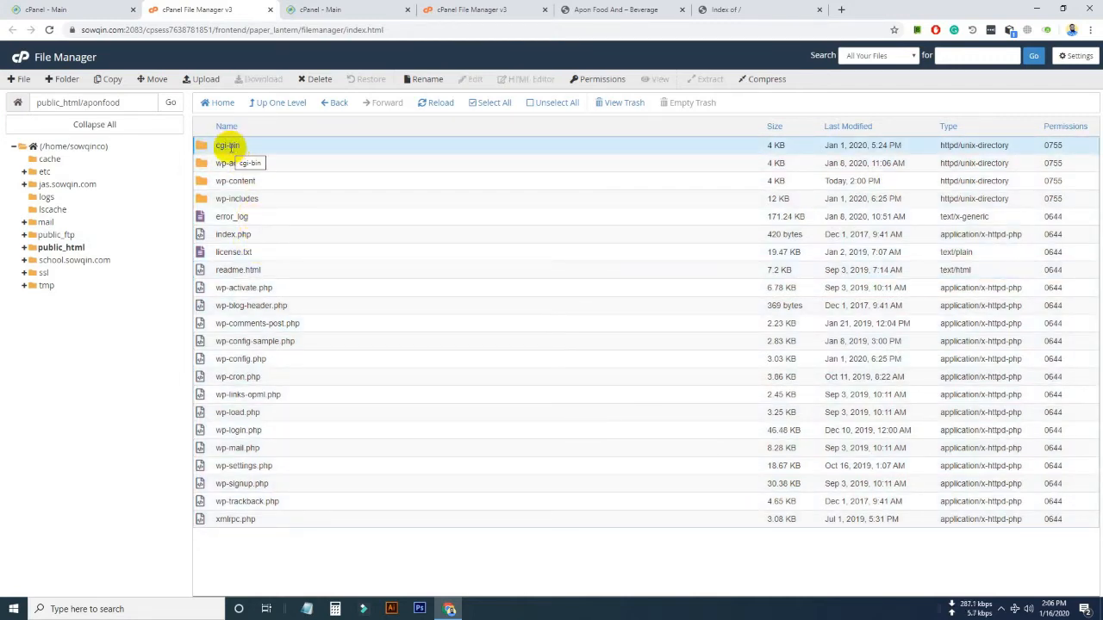
{"action": "left_click", "coordinate": [251, 147]}
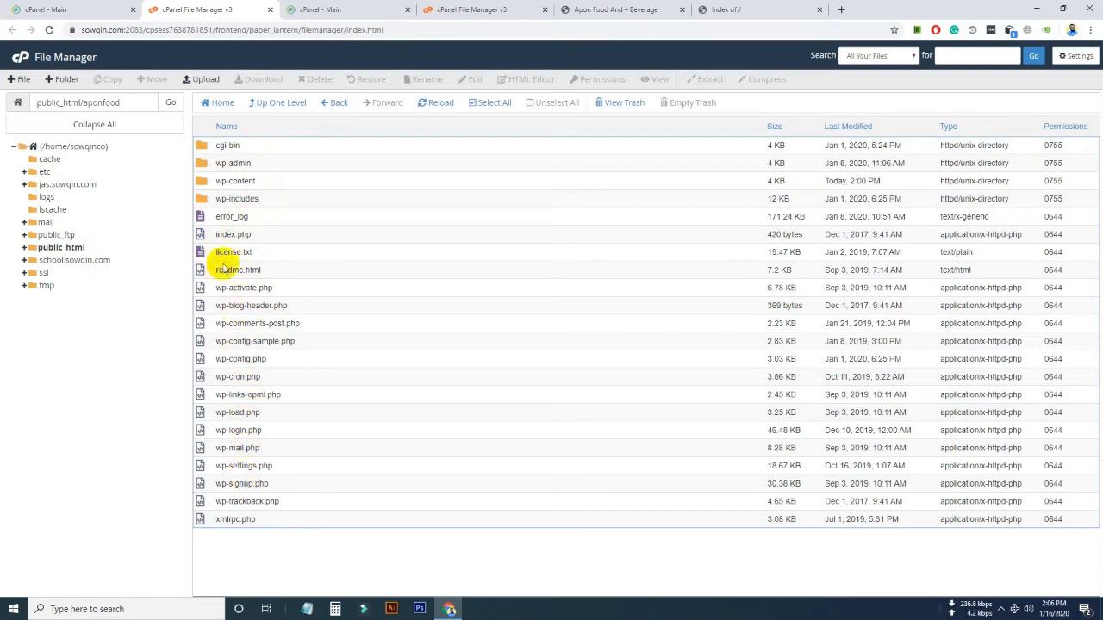
{"action": "left_click", "coordinate": [440, 105]}
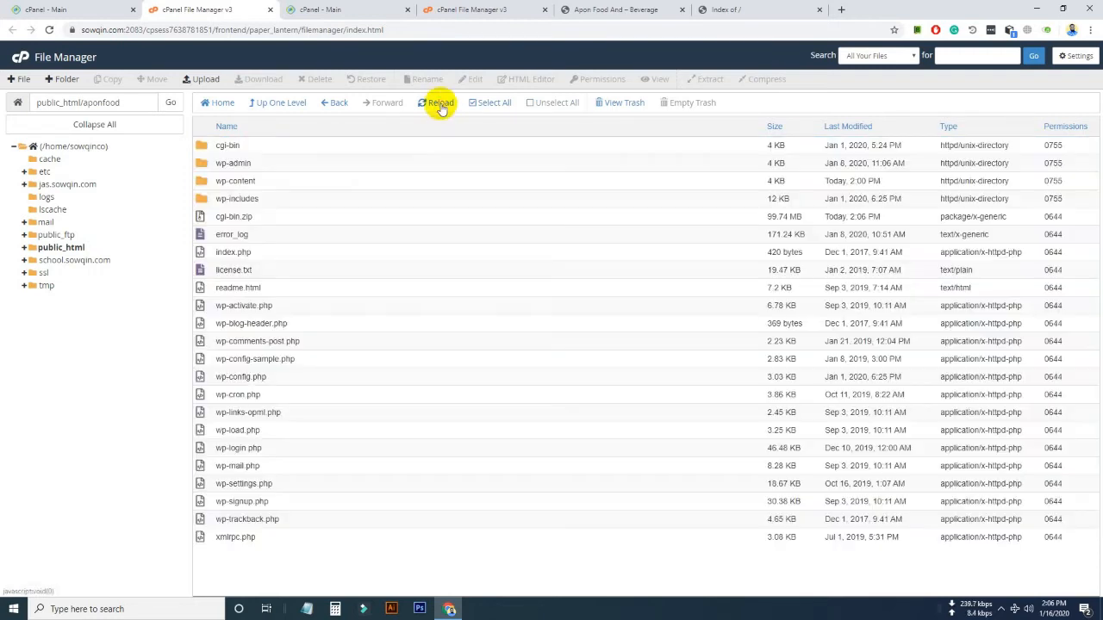
{"action": "left_click", "coordinate": [235, 217]}
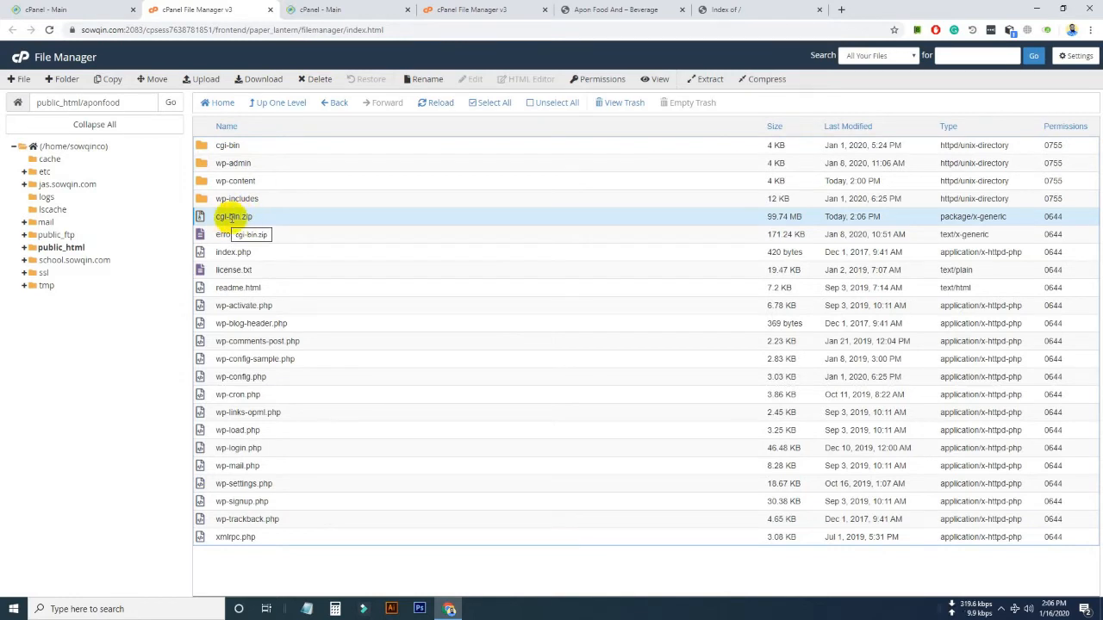
Download the new 99.74 MB cgi-bin.zip archive from the aponfood folder
{"action": "right_click", "coordinate": [222, 216]}
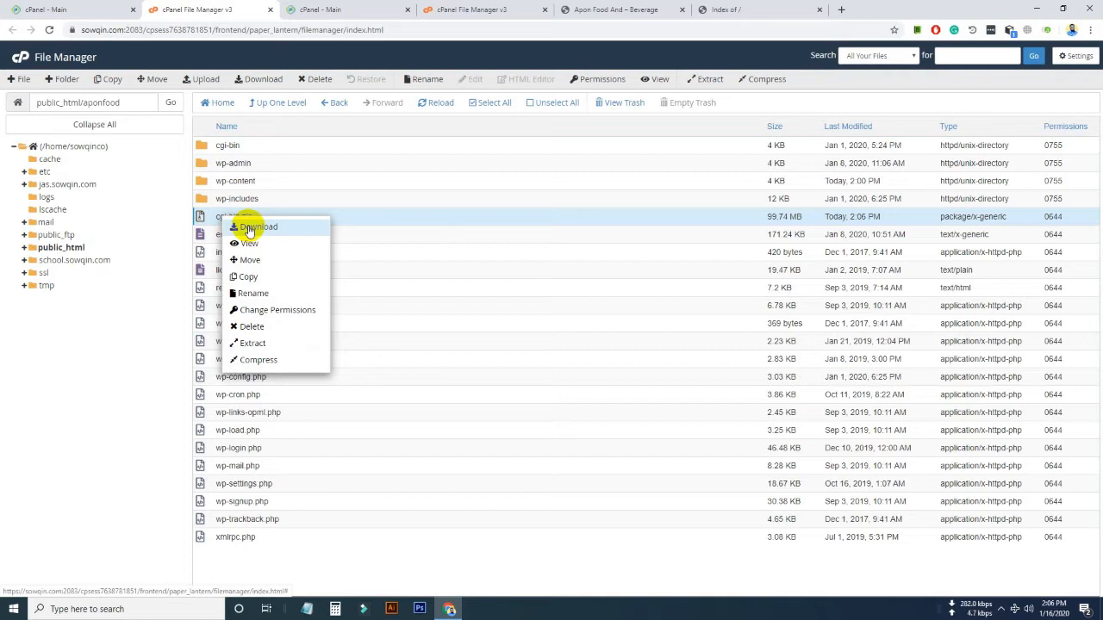
{"action": "left_click", "coordinate": [249, 229]}
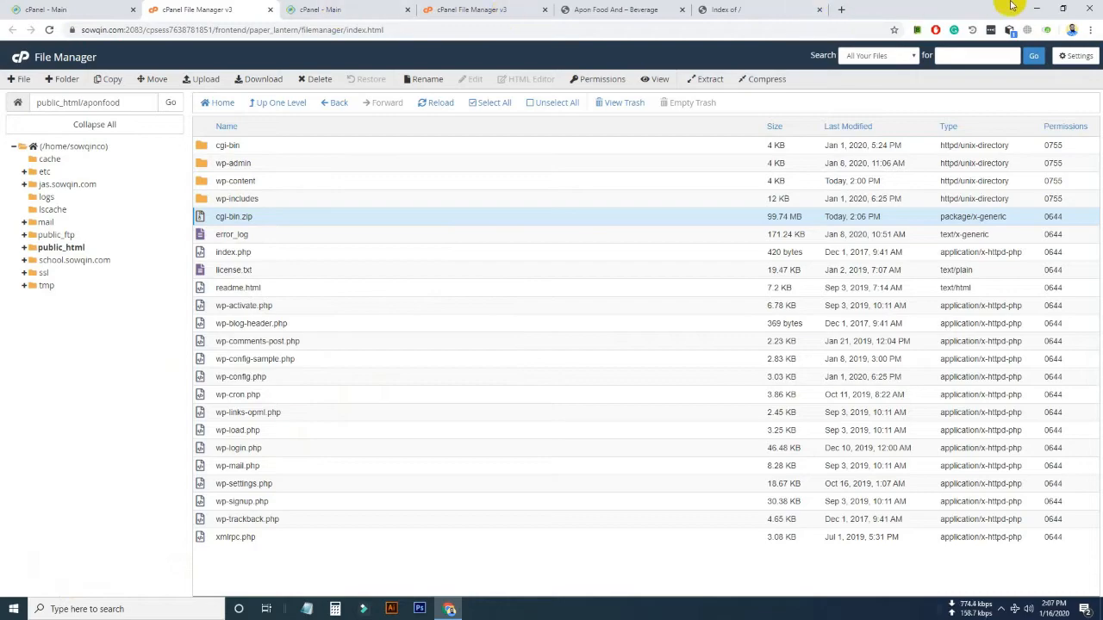
Check that cgi-bin.zip arrived in the Downloads folder in File Explorer
{"action": "left_click", "coordinate": [1040, 11]}
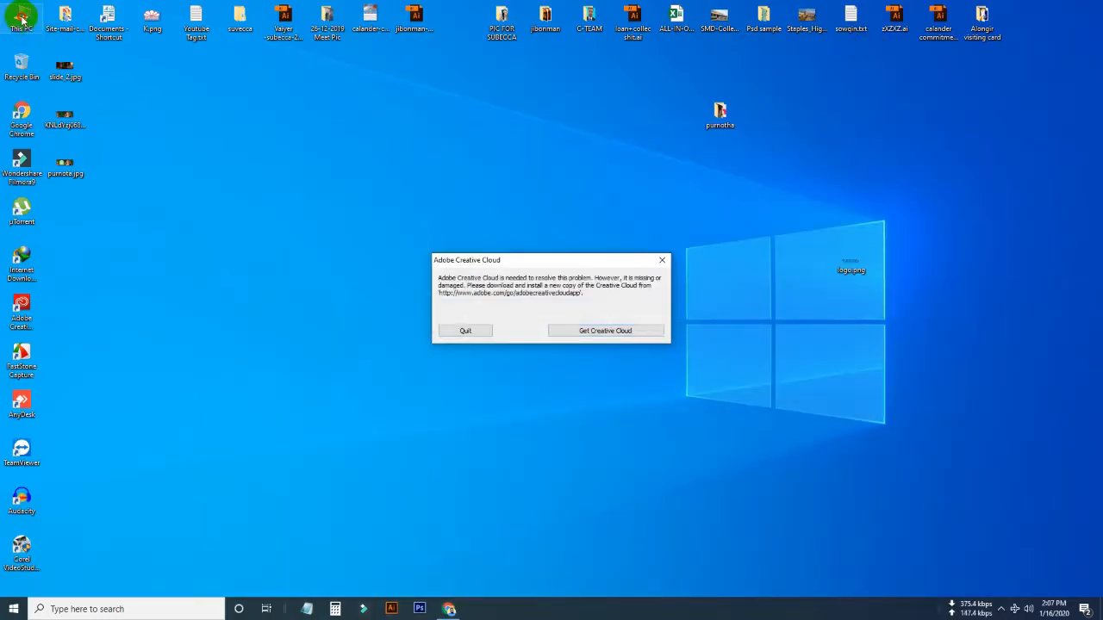
{"action": "double_click", "coordinate": [22, 15]}
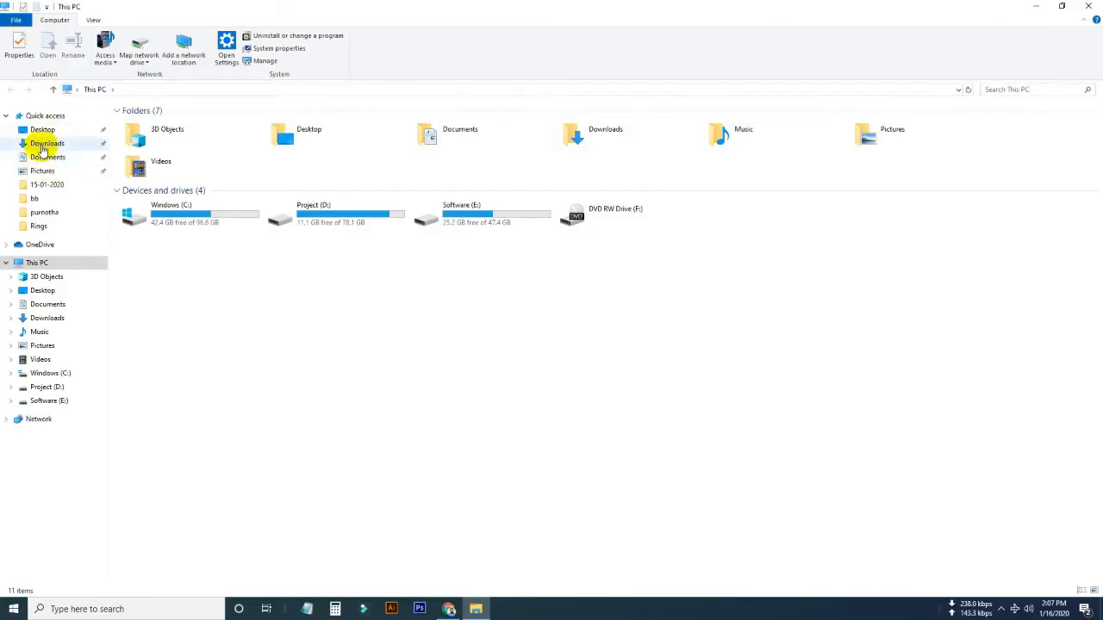
{"action": "left_click", "coordinate": [43, 145]}
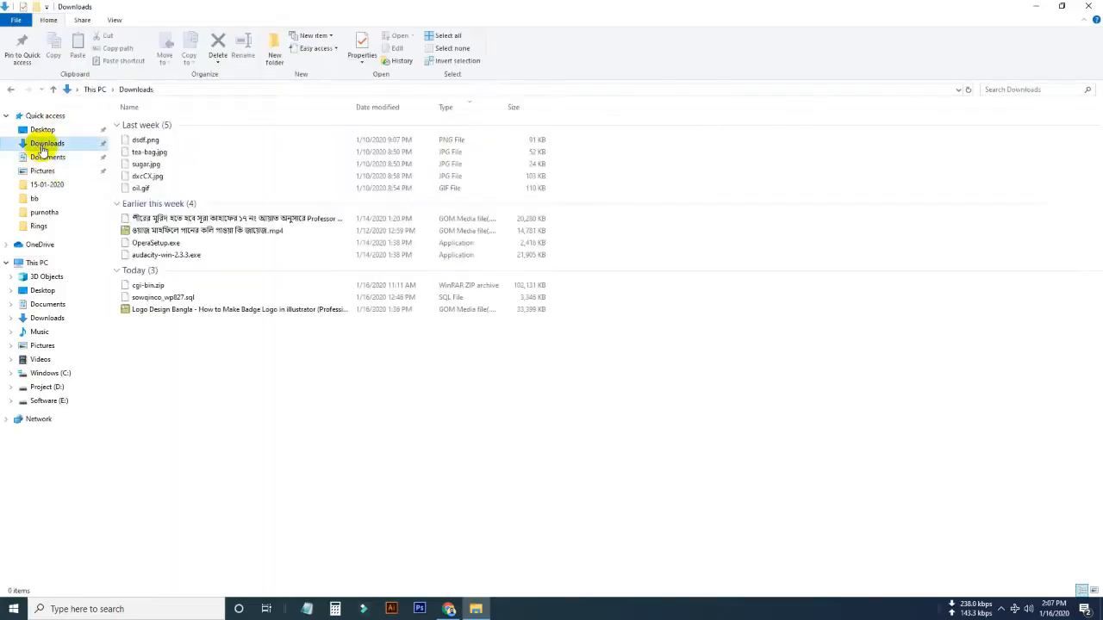
{"action": "left_click", "coordinate": [134, 289]}
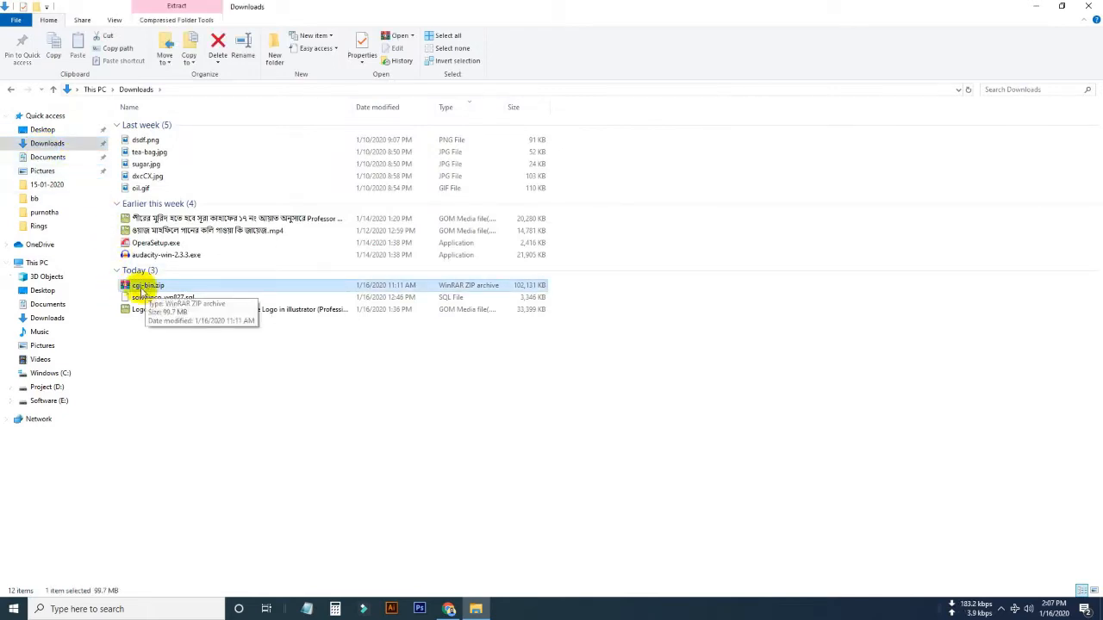
{"action": "left_click", "coordinate": [152, 286]}
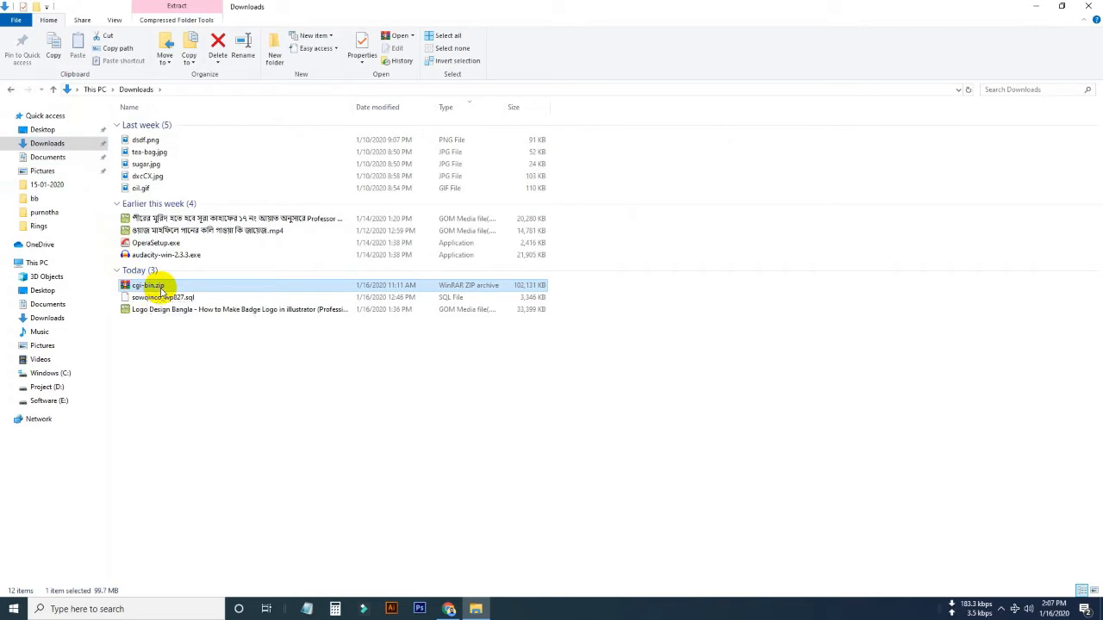
Close File Explorer, quit the Creative Cloud error, and return to the cPanel - Main tab
{"action": "left_click", "coordinate": [1084, 7]}
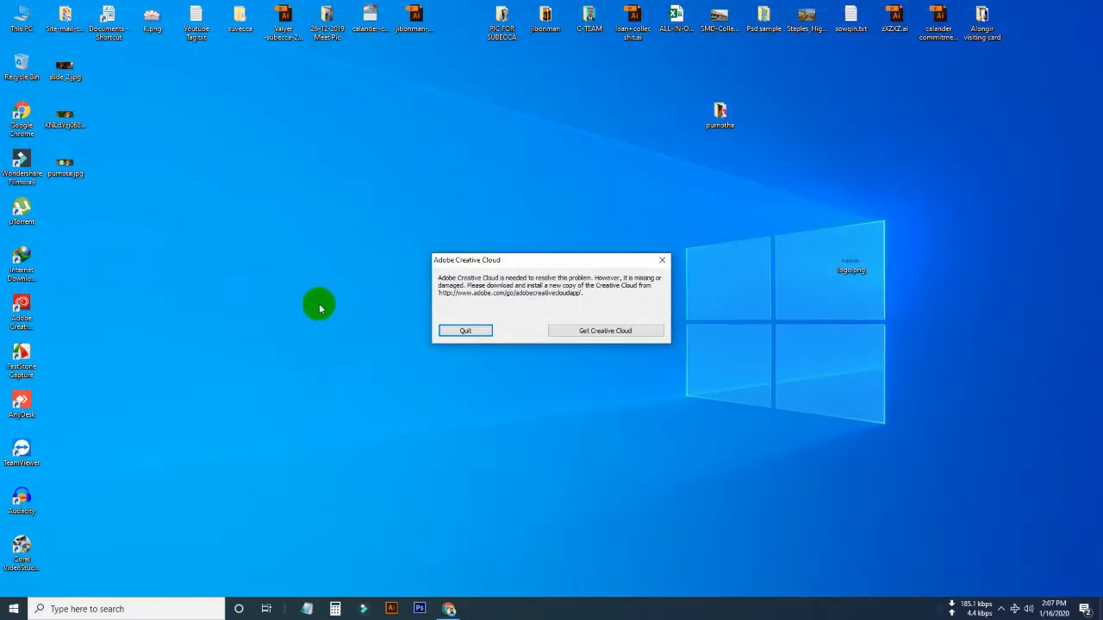
{"action": "left_click", "coordinate": [661, 261]}
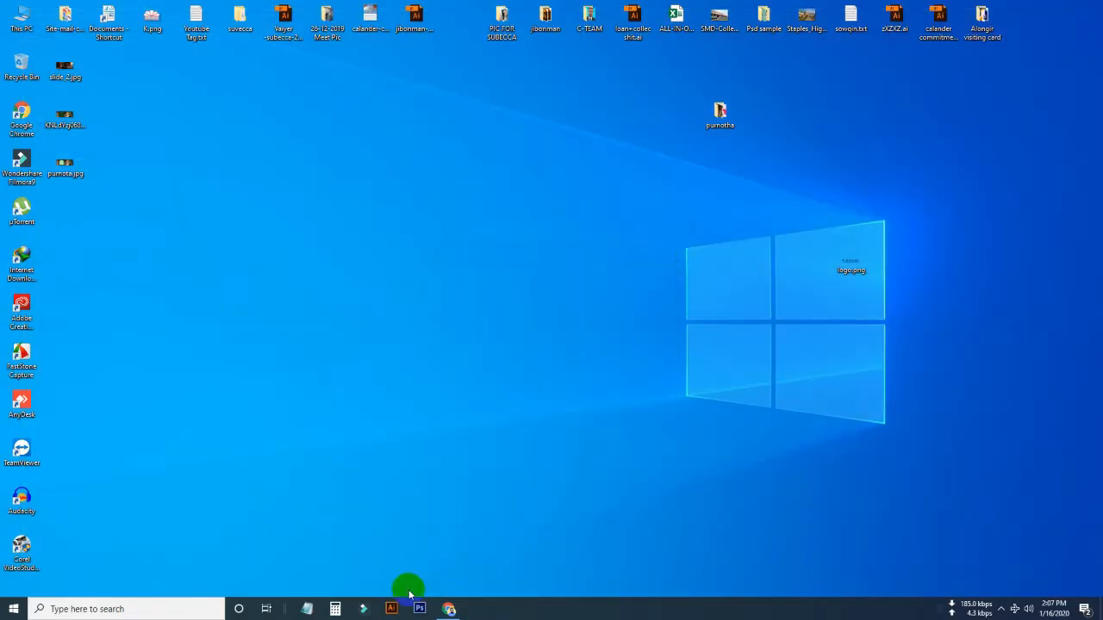
{"action": "left_click", "coordinate": [448, 609]}
{"action": "left_click", "coordinate": [52, 9]}
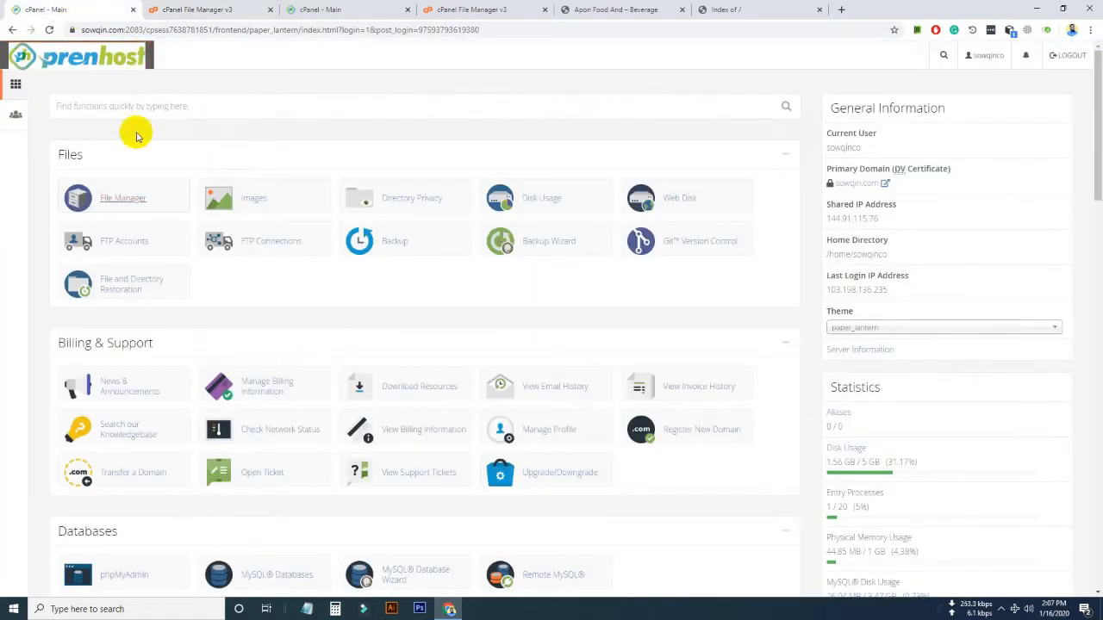
Open aponfood's wp-config.php in the code editor to show its MySQL database settings
{"action": "left_click", "coordinate": [183, 10]}
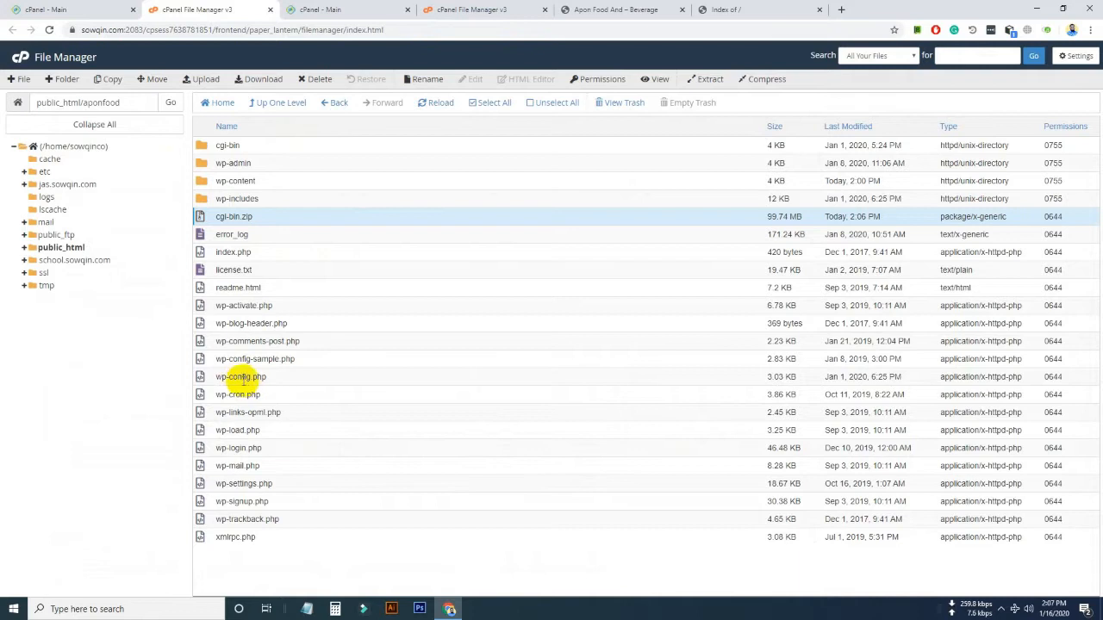
{"action": "left_click", "coordinate": [240, 379]}
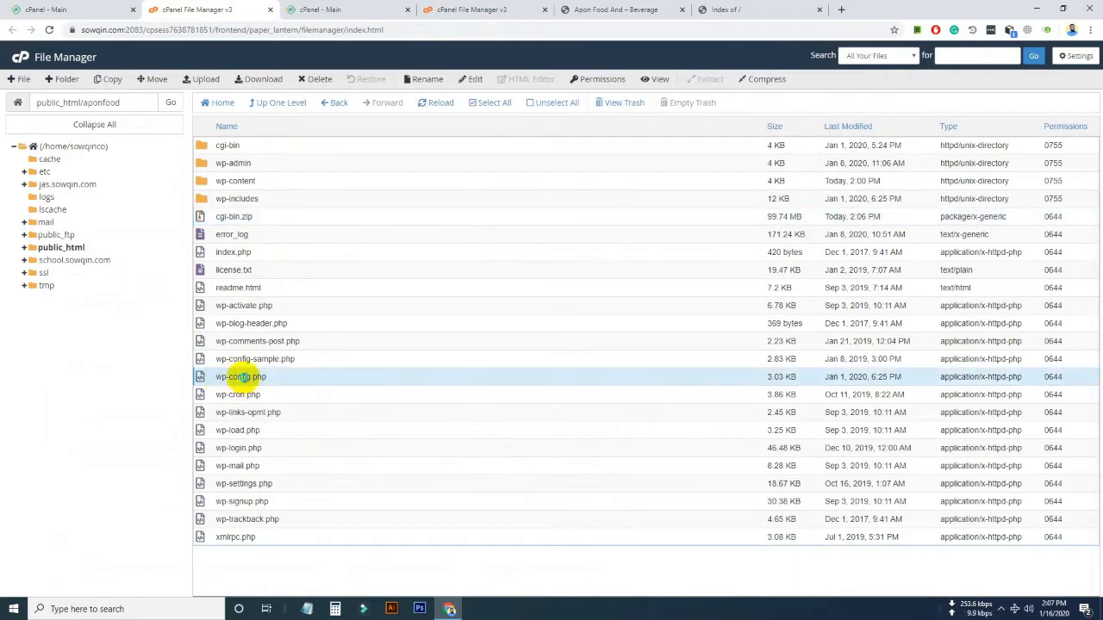
{"action": "right_click", "coordinate": [242, 378]}
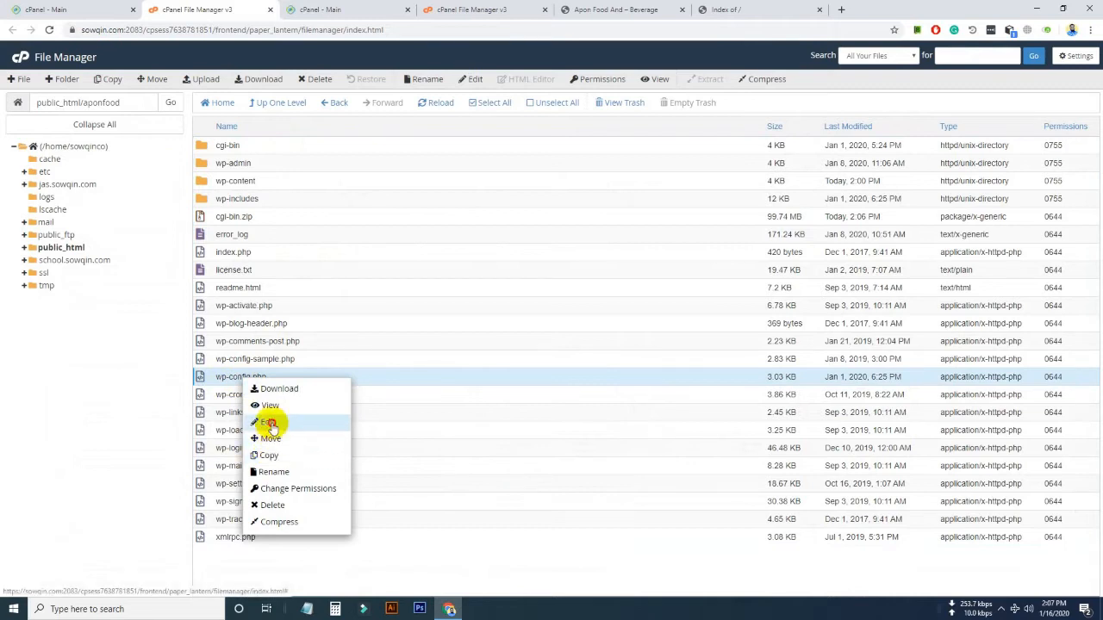
{"action": "left_click", "coordinate": [268, 423]}
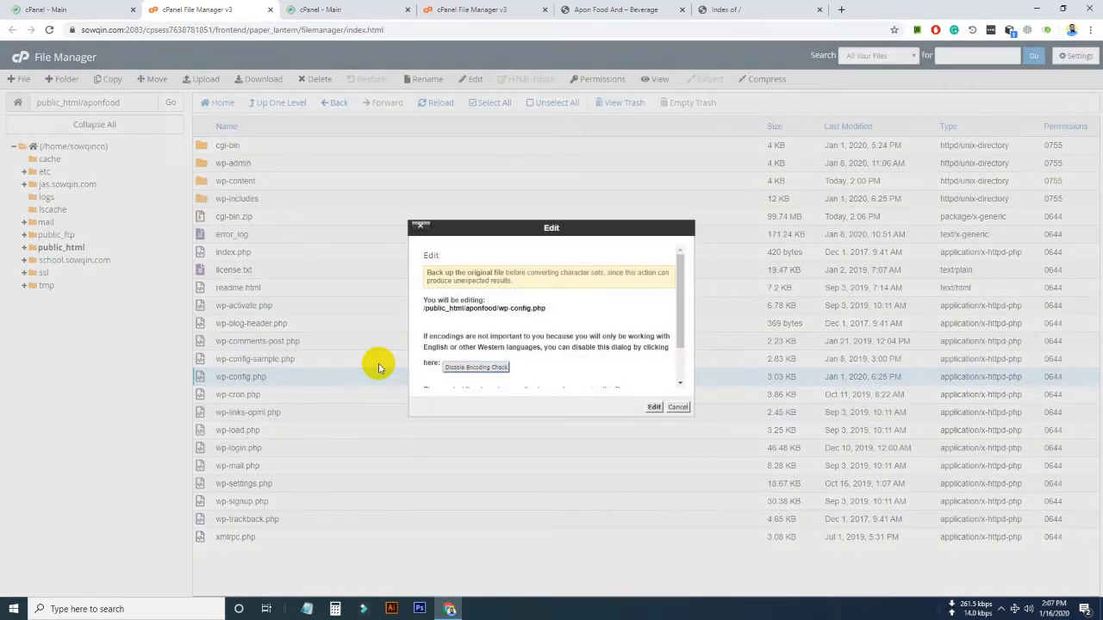
{"action": "left_click", "coordinate": [655, 407]}
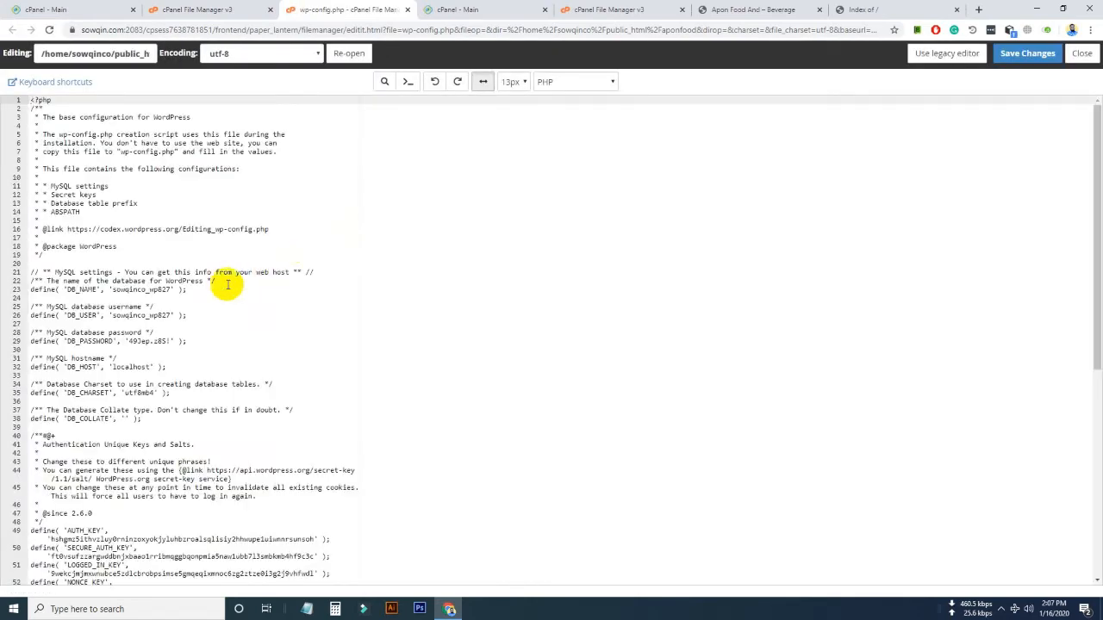
In wp-config.php, select the DB_NAME definition and its value on line 23
{"action": "left_click", "coordinate": [70, 333]}
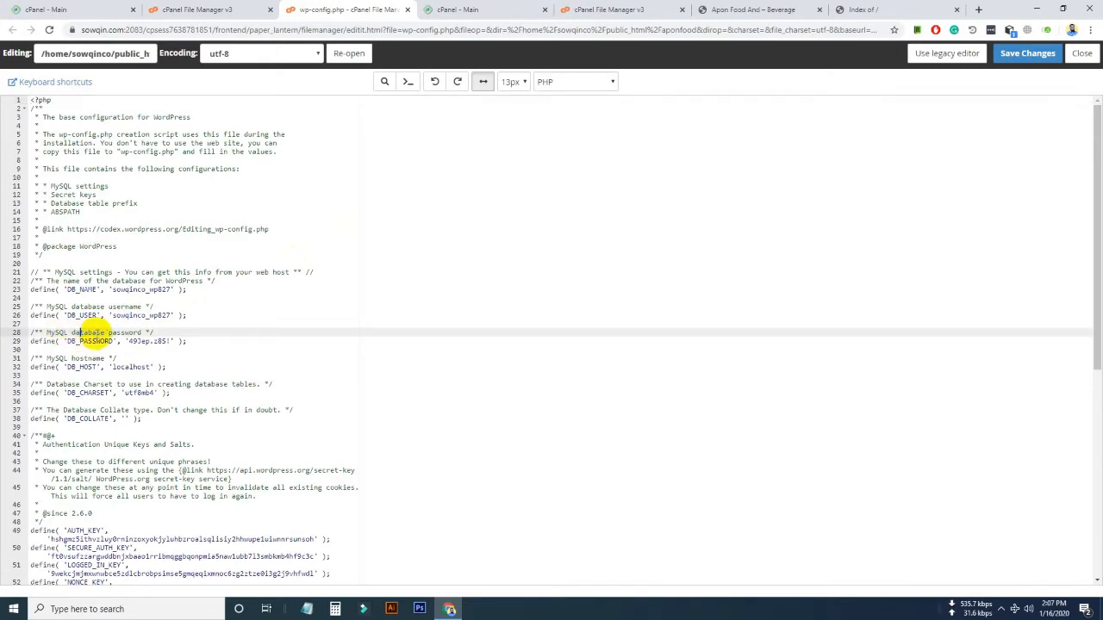
{"action": "left_click", "coordinate": [109, 315]}
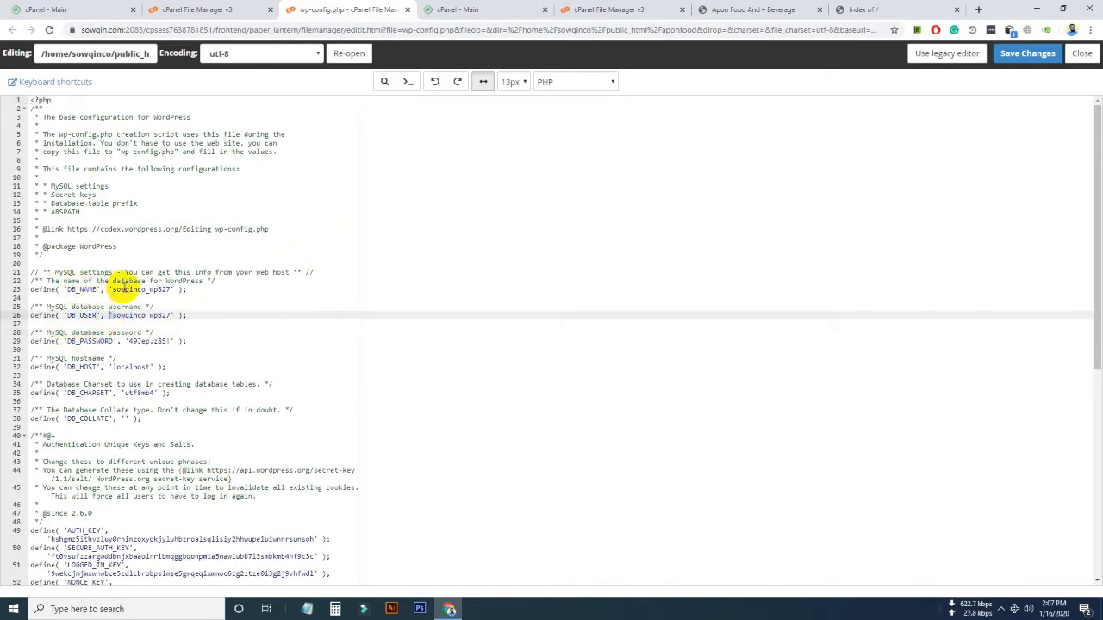
{"action": "double_click", "coordinate": [123, 288]}
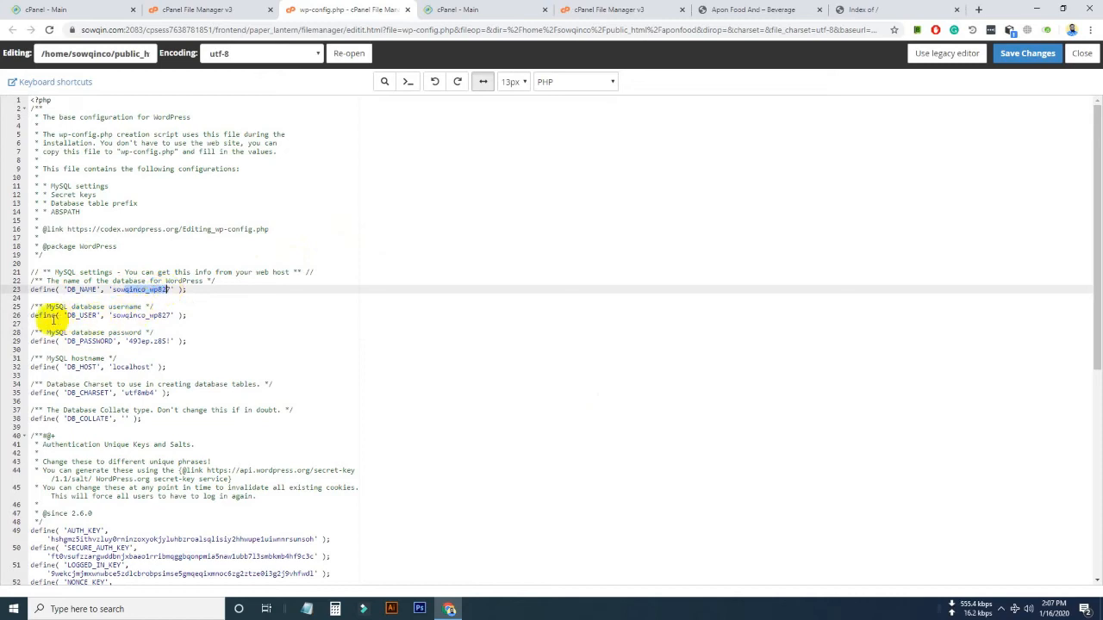
{"action": "left_click_drag", "start_coordinate": [124, 315], "coordinate": [159, 315]}
{"action": "left_click_drag", "start_coordinate": [96, 342], "coordinate": [151, 342]}
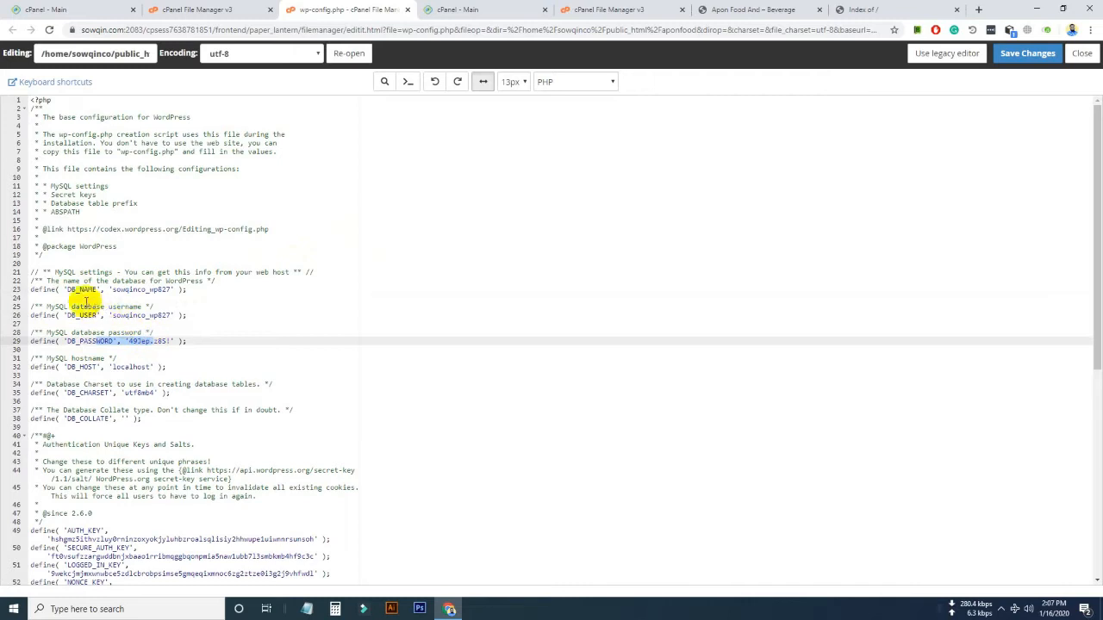
{"action": "left_click_drag", "start_coordinate": [67, 290], "coordinate": [172, 341]}
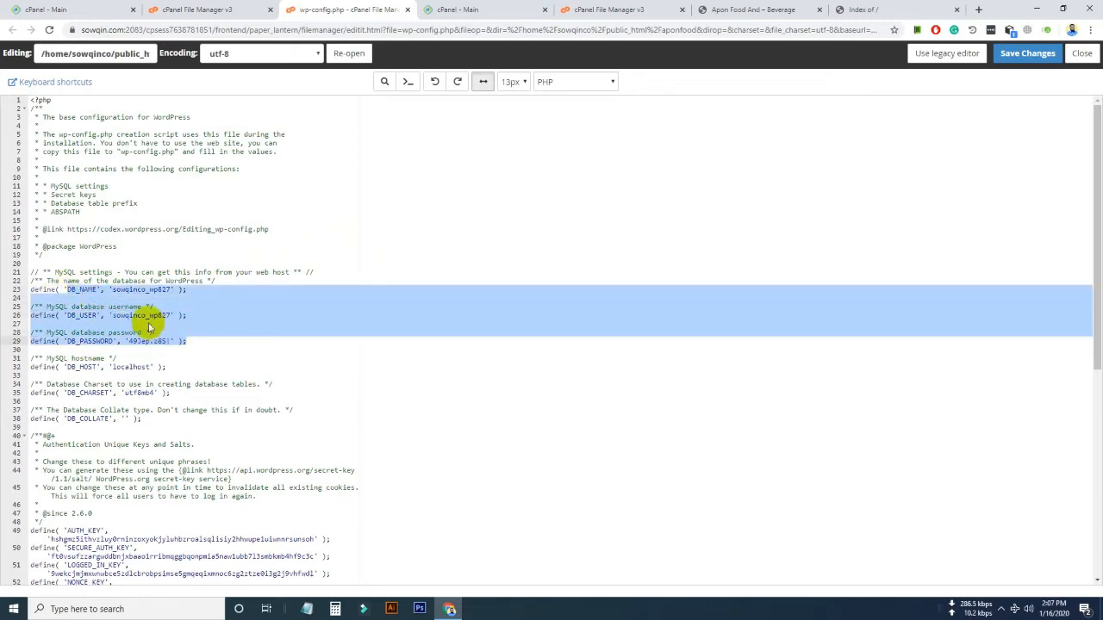
{"action": "left_click", "coordinate": [148, 324]}
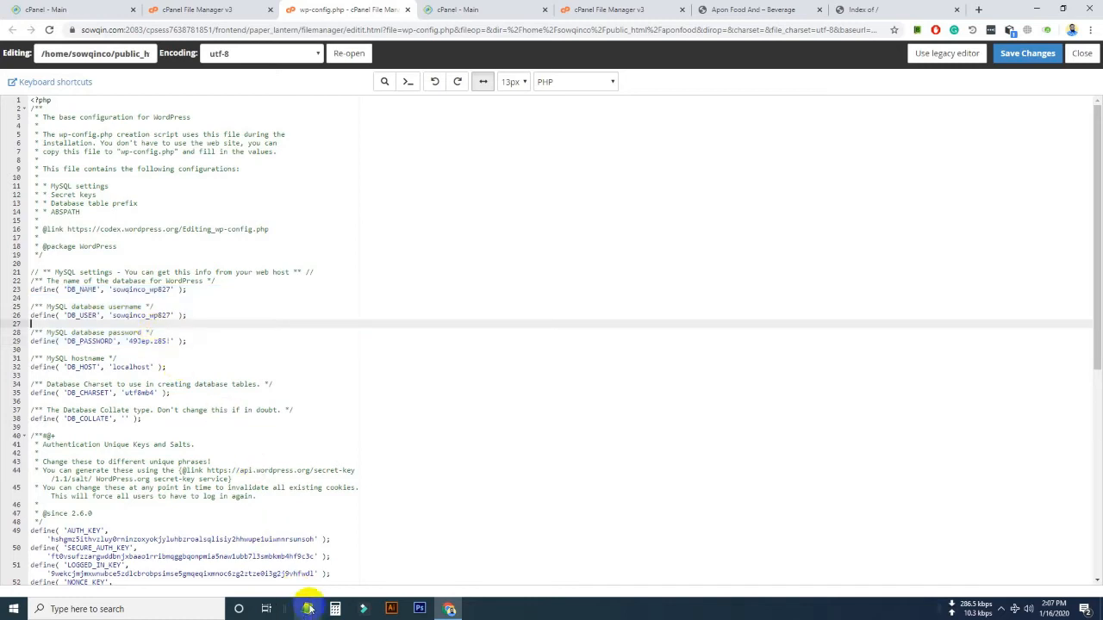
{"action": "left_click", "coordinate": [121, 290]}
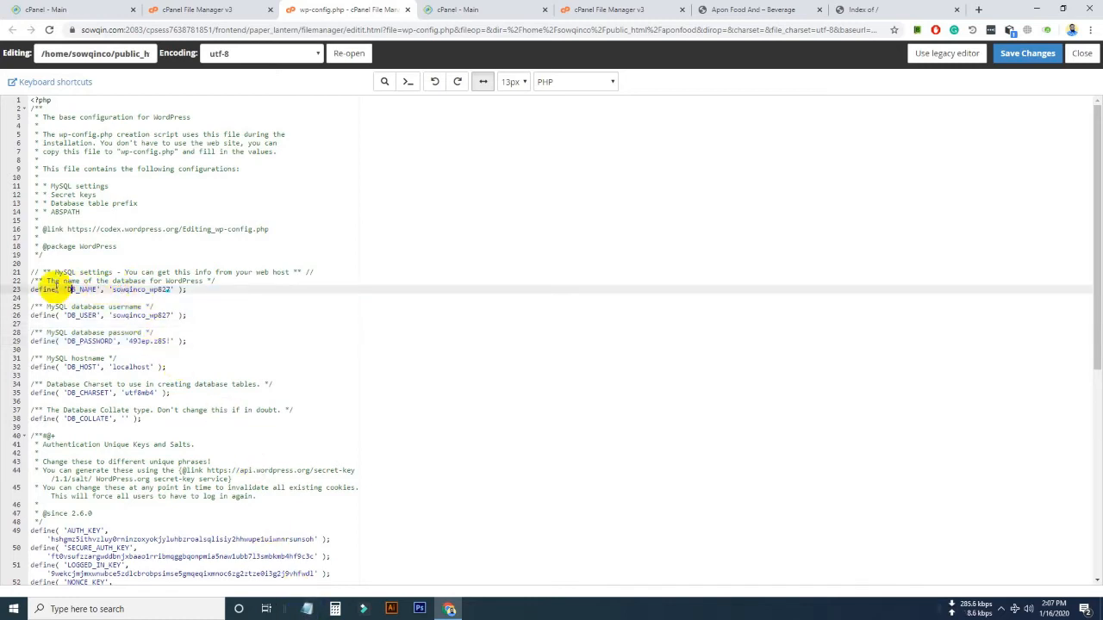
{"action": "mouse_move", "coordinate": [129, 289]}
{"action": "left_mouse_down"}
{"action": "mouse_move", "coordinate": [65, 290]}
{"action": "mouse_move", "coordinate": [145, 290]}
{"action": "left_mouse_up"}
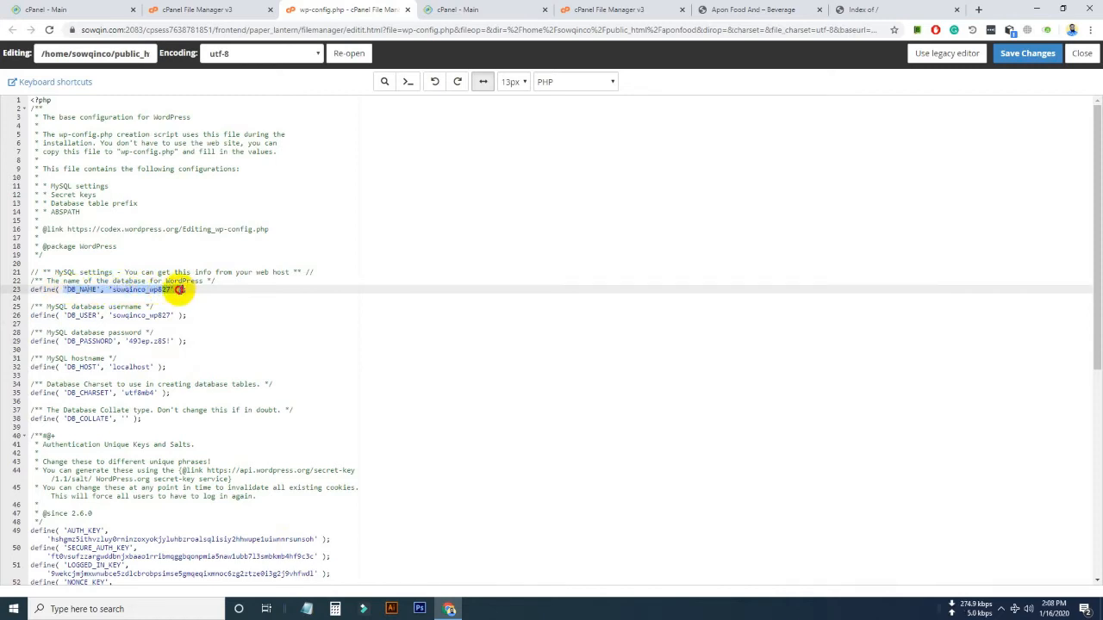
Copy the DB_NAME line and paste it into a new Notepad document
{"action": "right_click", "coordinate": [164, 293]}
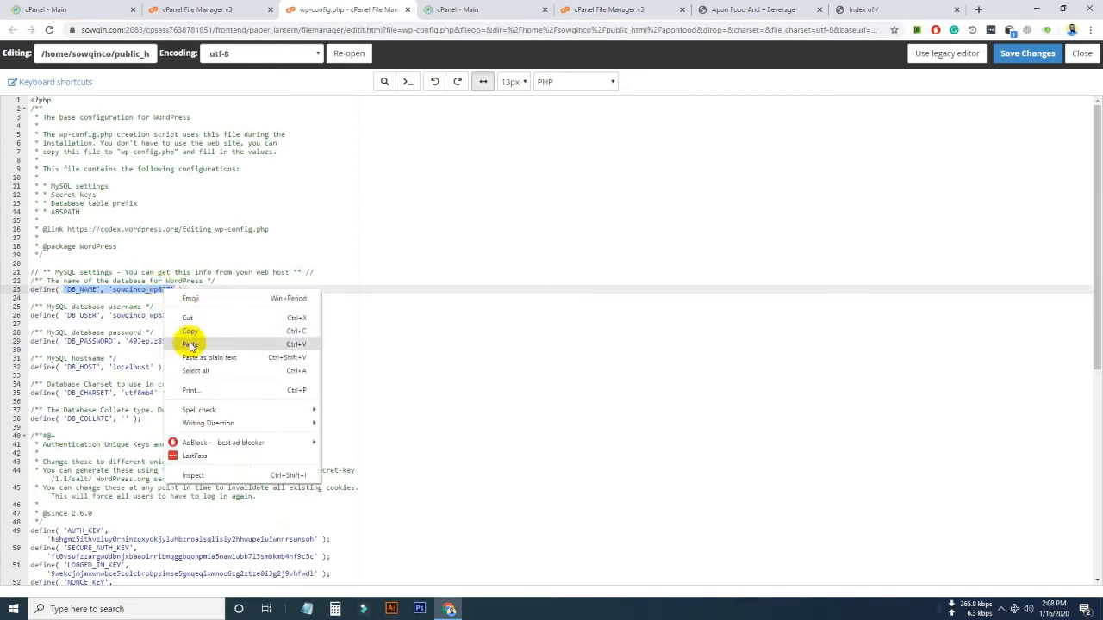
{"action": "left_click", "coordinate": [185, 347]}
{"action": "left_click", "coordinate": [306, 609]}
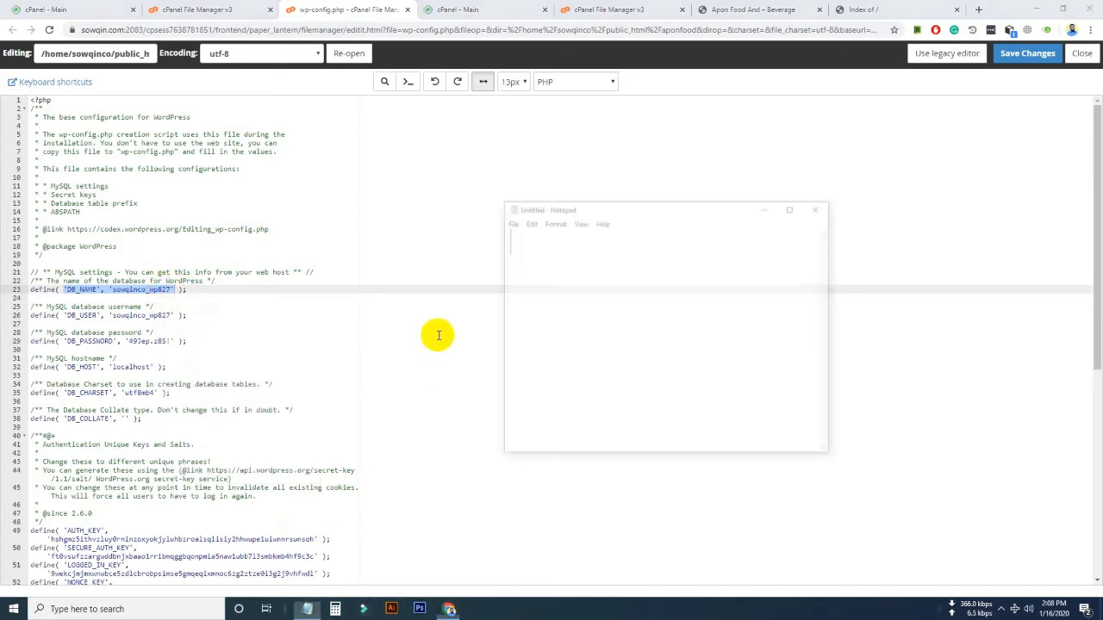
{"action": "key", "text": "ctrl+v"}
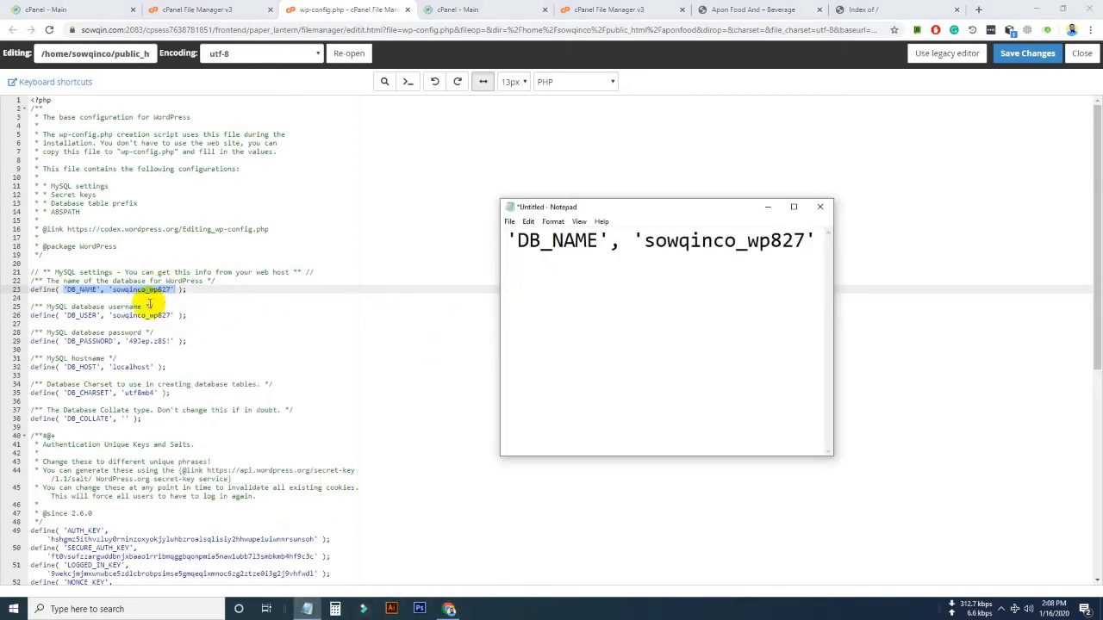
Add the DB_USER definition from line 26 on a new line in the note
{"action": "left_click", "coordinate": [68, 315]}
{"action": "left_click_drag", "start_coordinate": [83, 315], "coordinate": [167, 316]}
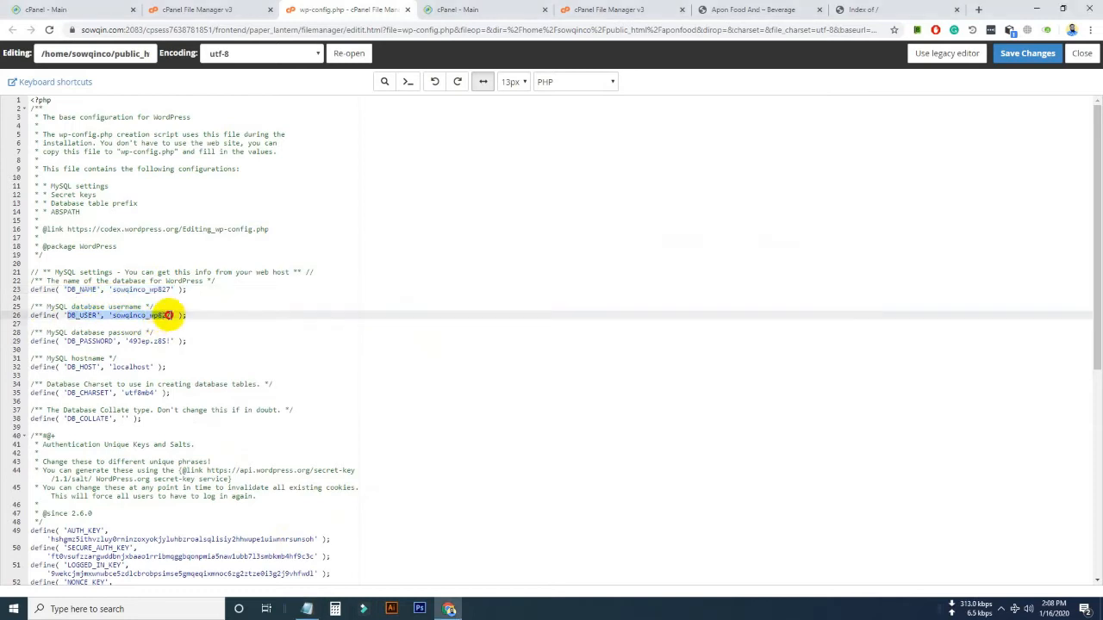
{"action": "left_click", "coordinate": [306, 609]}
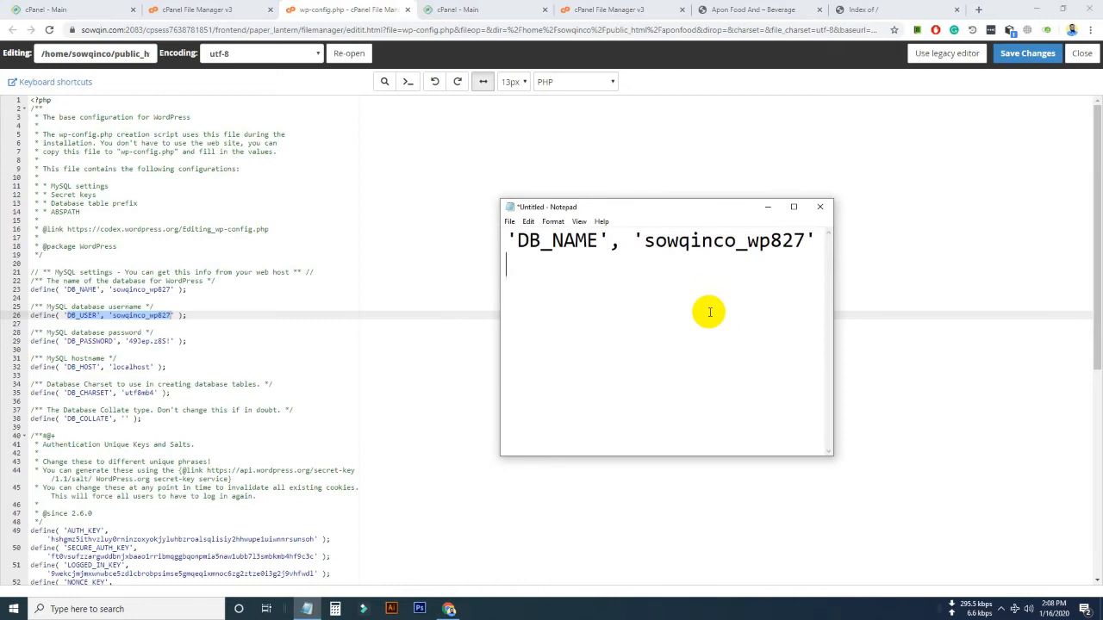
{"action": "key", "text": "Return"}
{"action": "key", "text": "ctrl+v"}
Select the DB_PASSWORD definition on line 29 and return to Notepad
{"action": "left_click", "coordinate": [113, 341]}
{"action": "left_click_drag", "start_coordinate": [68, 341], "coordinate": [170, 341]}
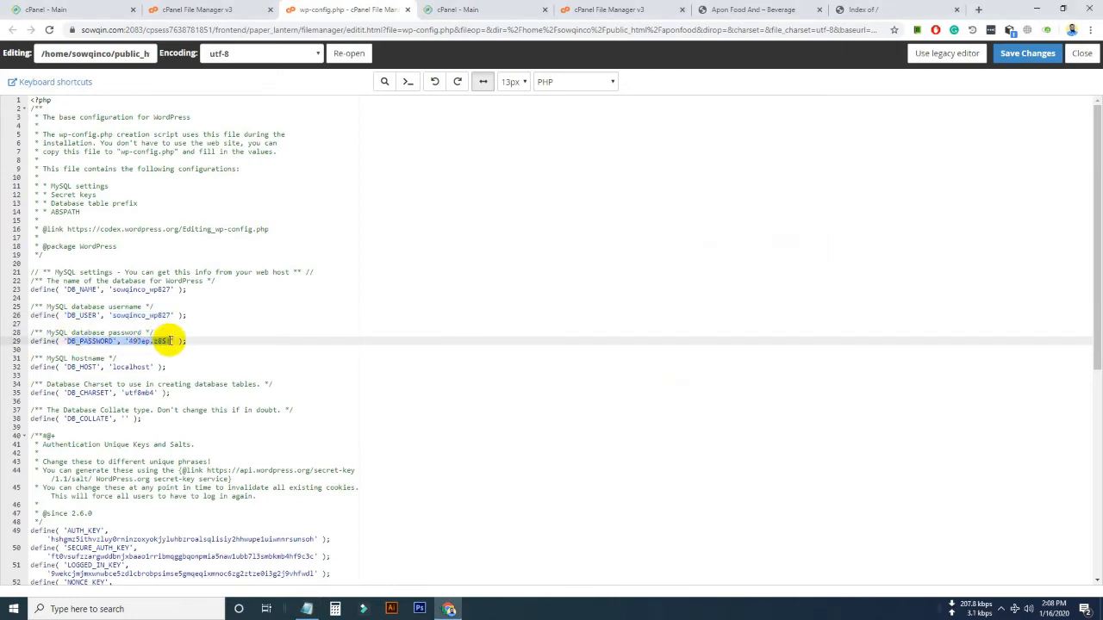
{"action": "left_click", "coordinate": [307, 610]}
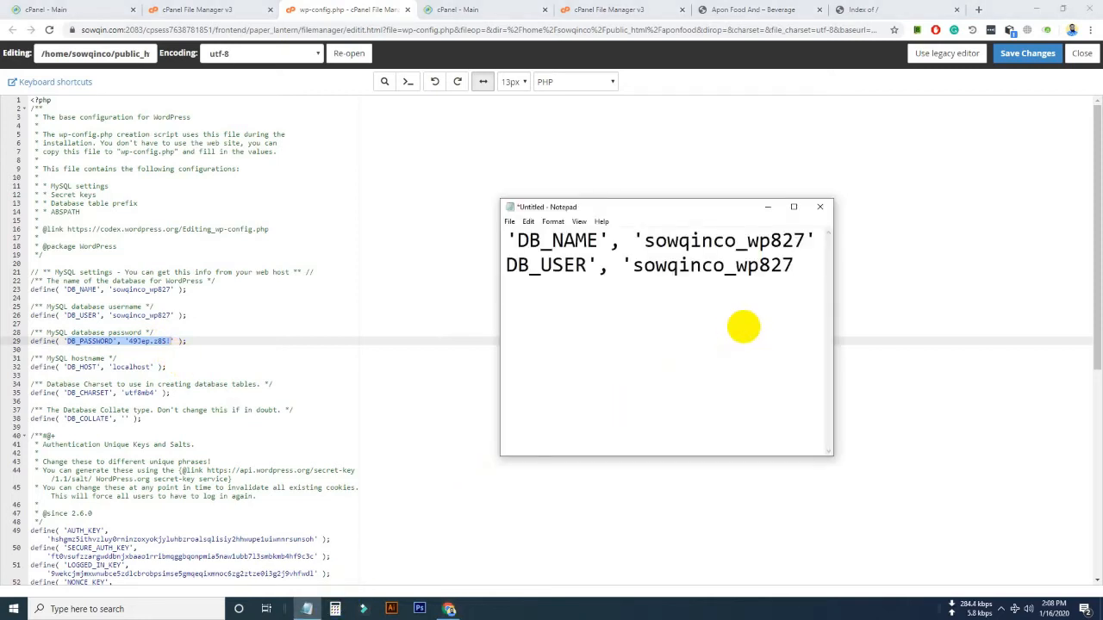
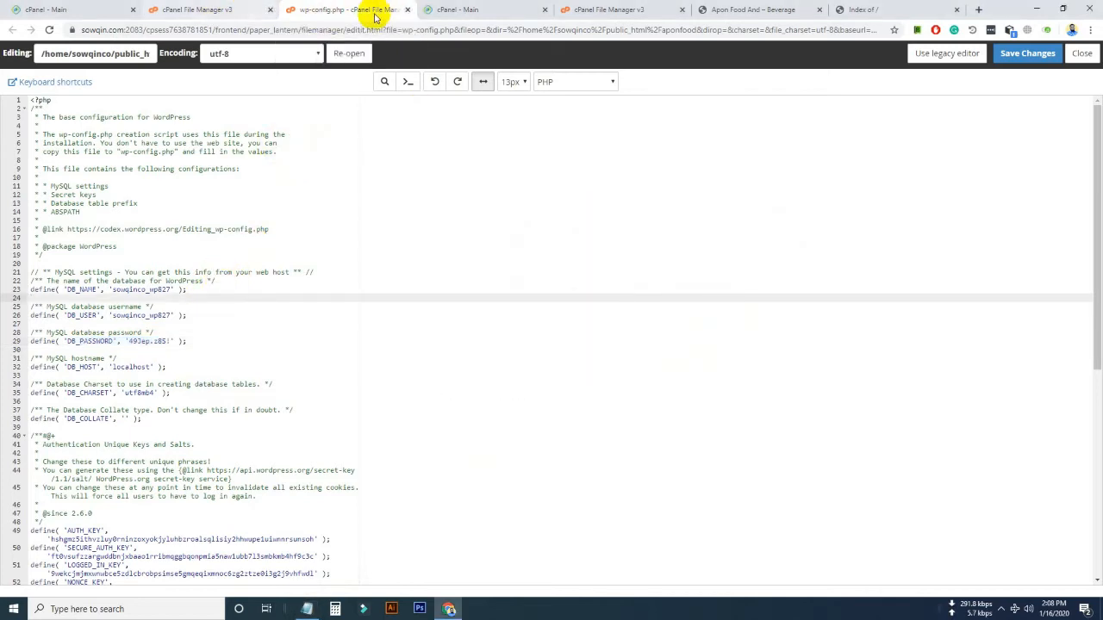
Close the wp-config.php editor and launch phpMyAdmin from the old host's cPanel Databases section
{"action": "left_click_drag", "start_coordinate": [324, 187], "coordinate": [331, 170]}
{"action": "left_click", "coordinate": [408, 11]}
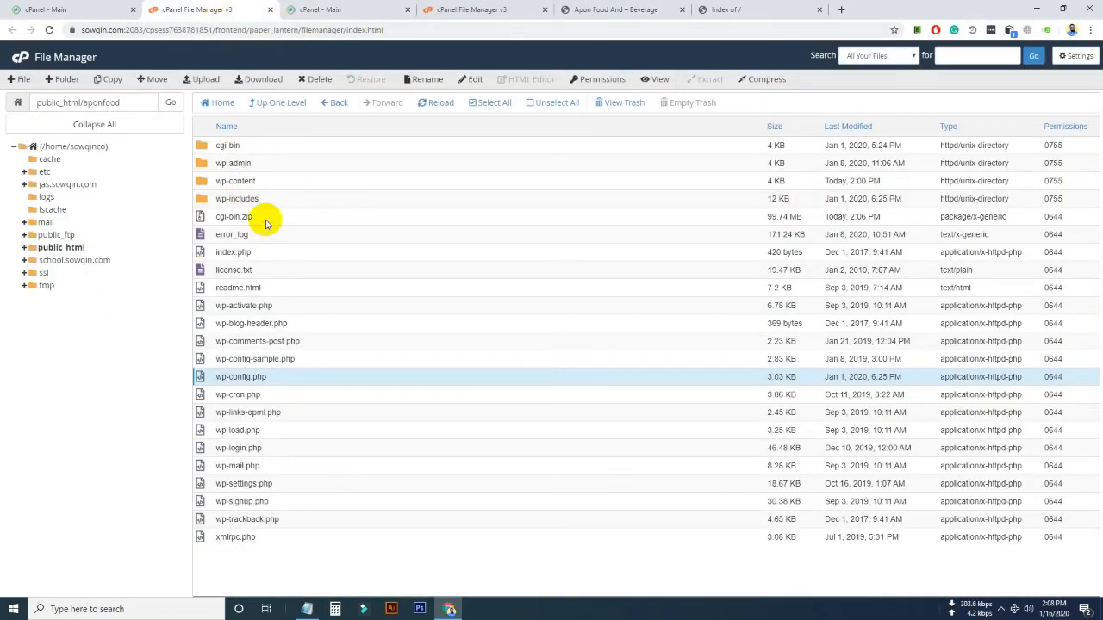
{"action": "left_click", "coordinate": [74, 9]}
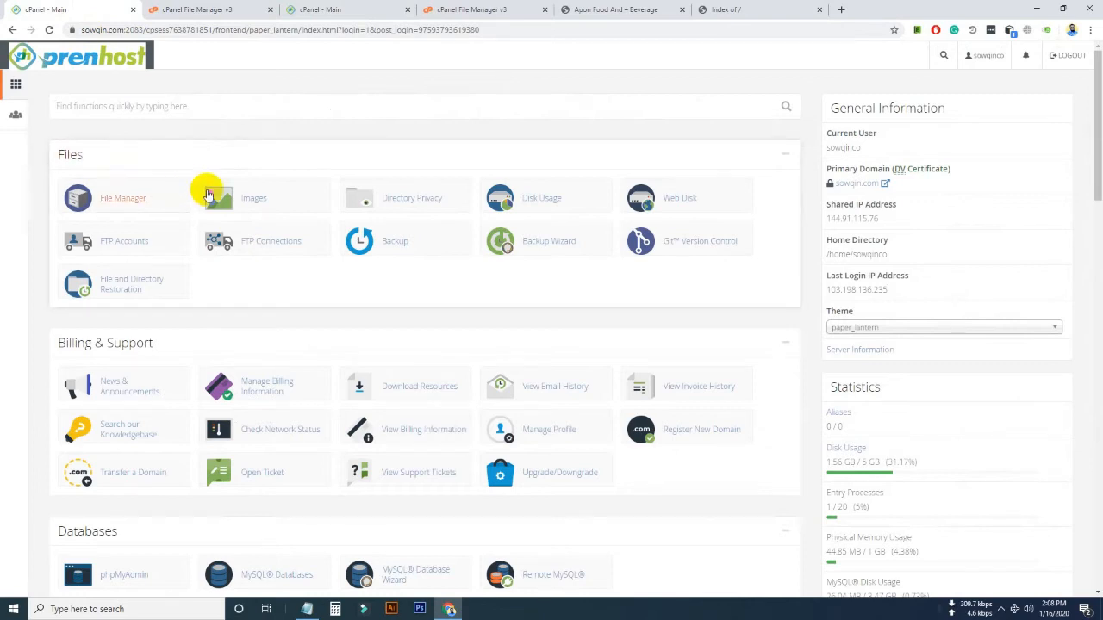
{"action": "scroll", "coordinate": [209, 204], "scroll_direction": "down", "scroll_amount": 2}
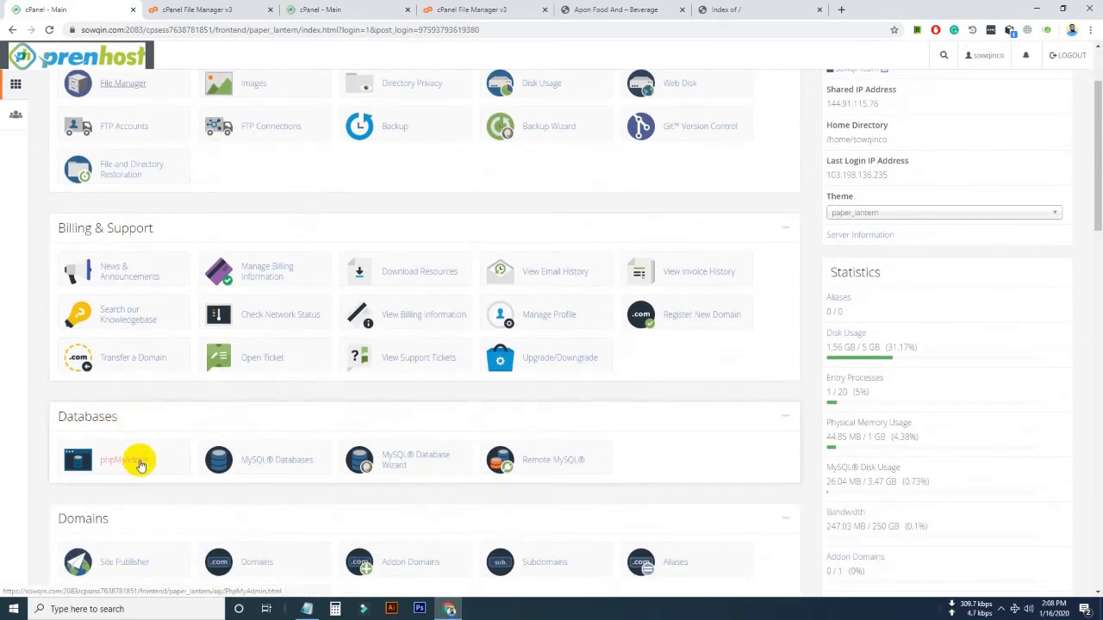
{"action": "scroll", "coordinate": [138, 452], "scroll_direction": "down", "scroll_amount": 1}
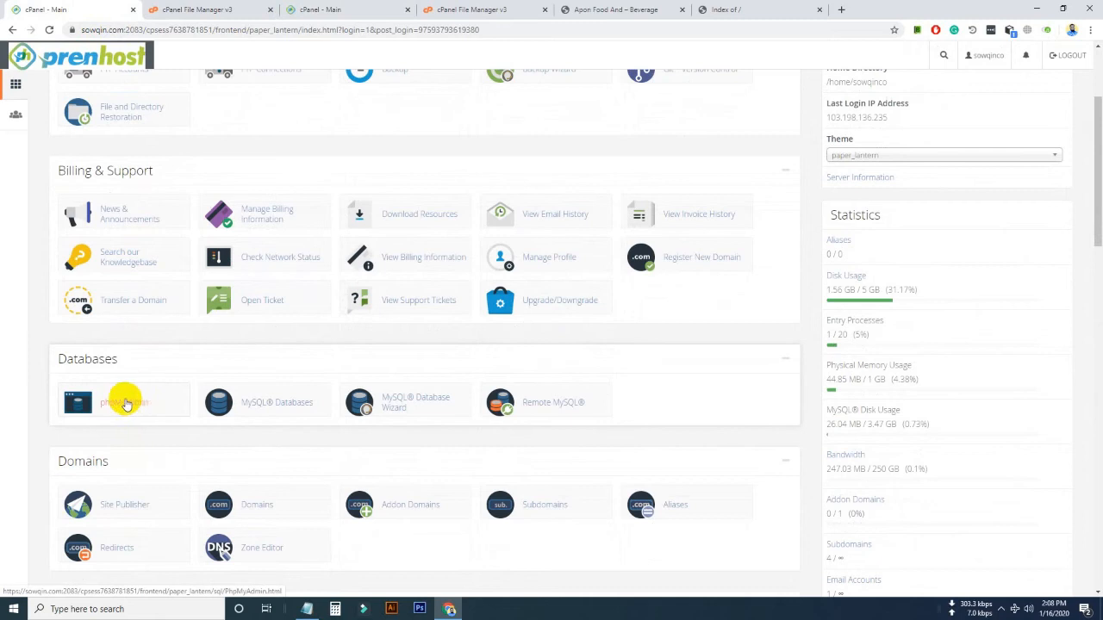
{"action": "left_click", "coordinate": [134, 402]}
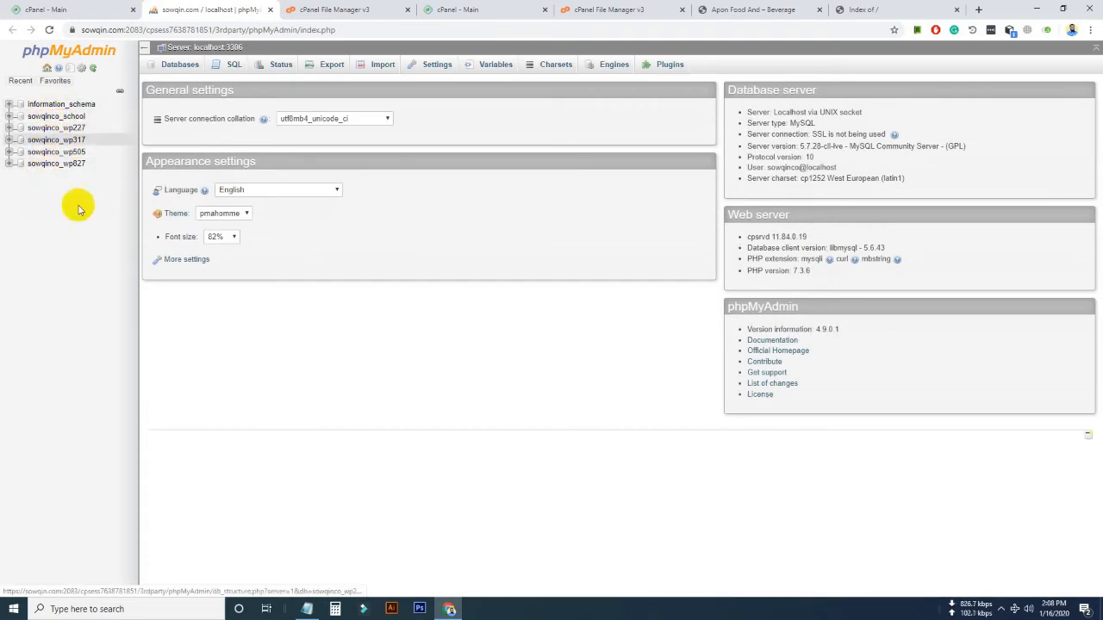
Check the DB_NAME in the notes, then open the wp827 database in phpMyAdmin
{"action": "left_click", "coordinate": [310, 609]}
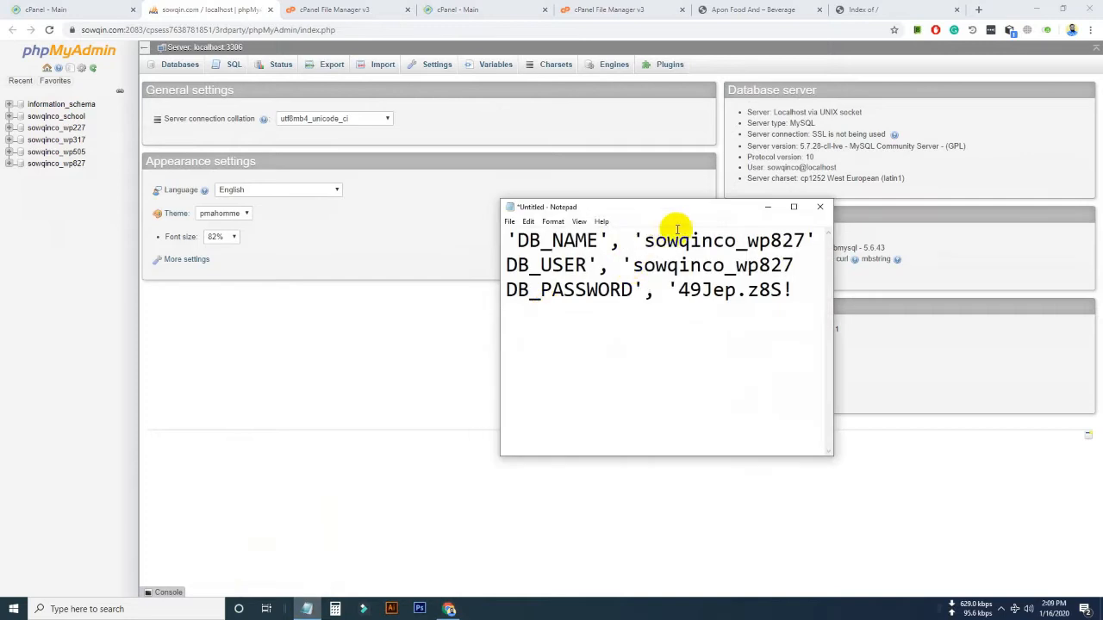
{"action": "left_click_drag", "start_coordinate": [835, 321], "coordinate": [969, 322]}
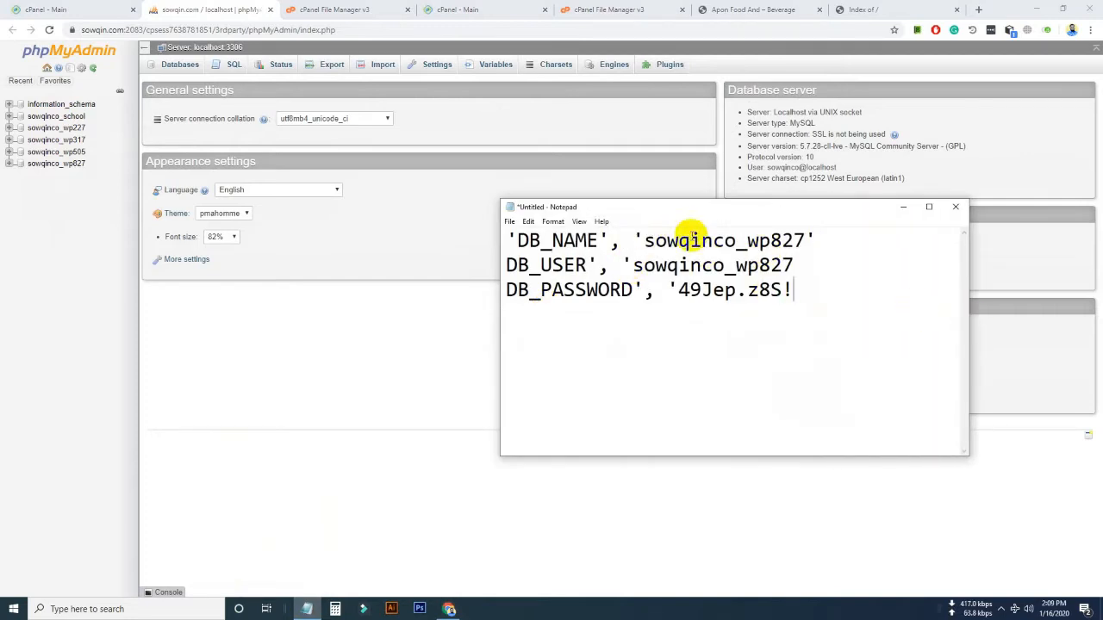
{"action": "left_click_drag", "start_coordinate": [653, 240], "coordinate": [763, 241]}
{"action": "left_click", "coordinate": [712, 241]}
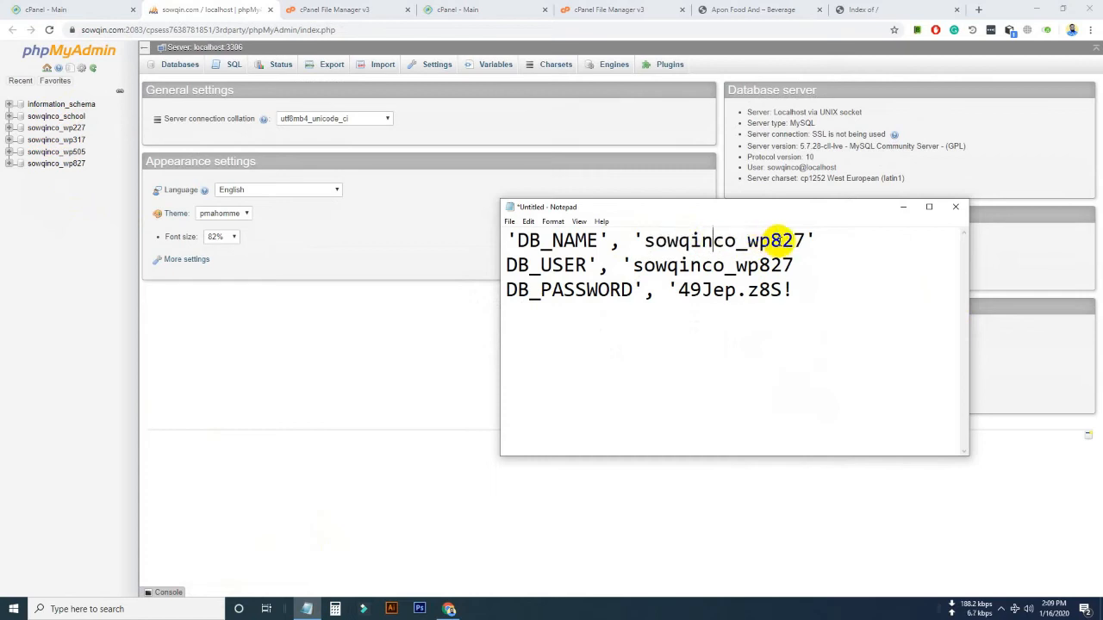
{"action": "left_click", "coordinate": [66, 207]}
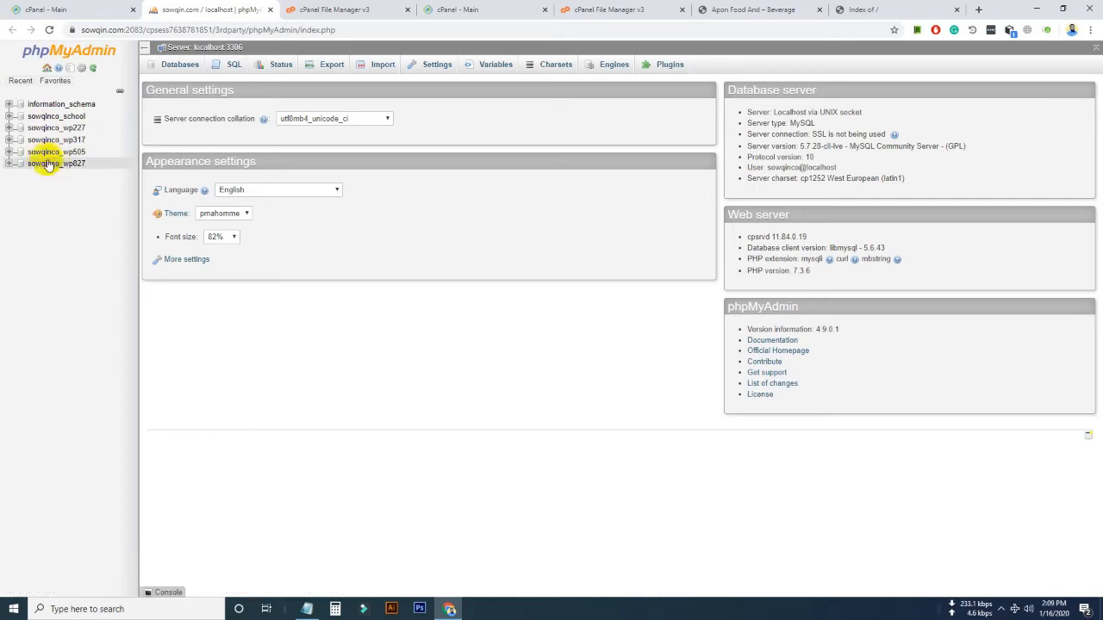
{"action": "left_click", "coordinate": [45, 164]}
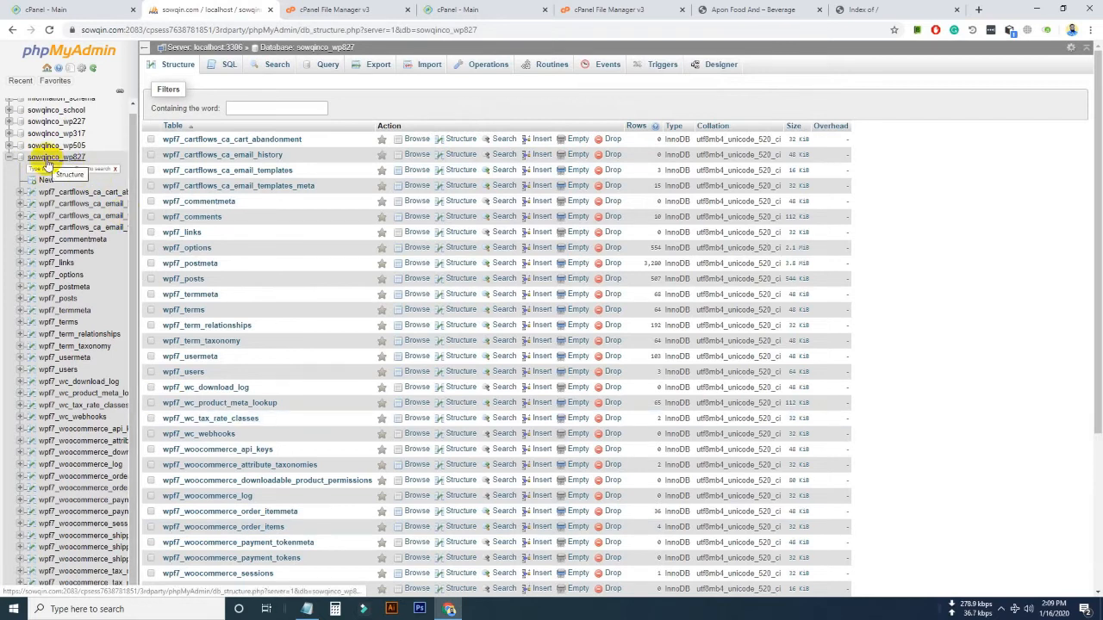
Export sowqinco_wp827 as a quick SQL dump, then go to the new host's cPanel
{"action": "left_click", "coordinate": [369, 68]}
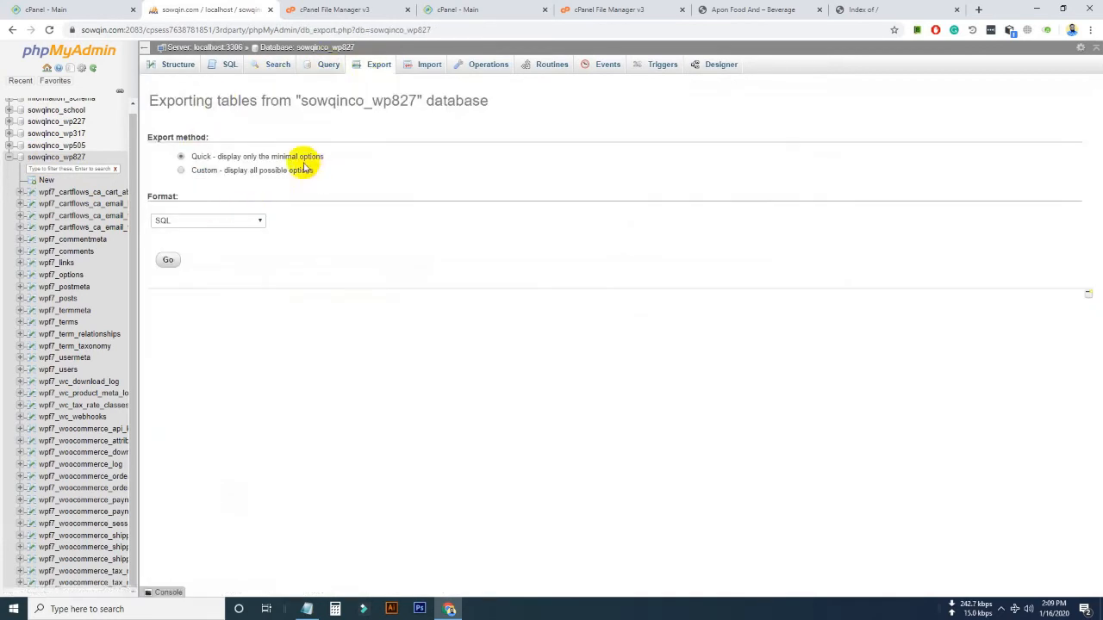
{"action": "left_click", "coordinate": [168, 260]}
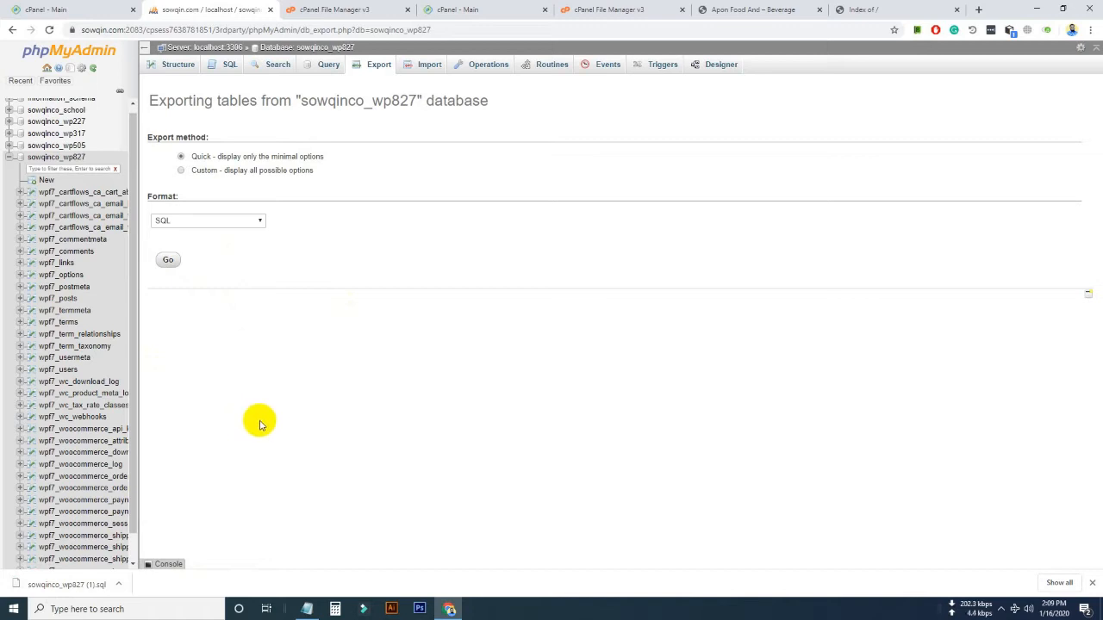
{"action": "left_click", "coordinate": [473, 7]}
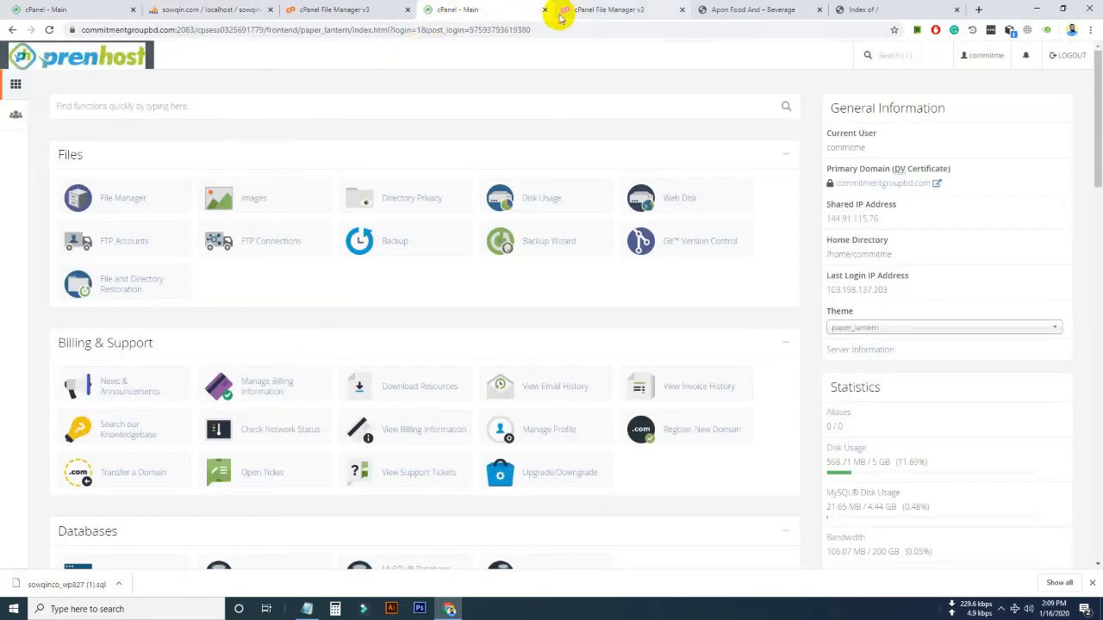
Open public_html/purnotha in the new host's File Manager and start an upload there
{"action": "left_click", "coordinate": [681, 10]}
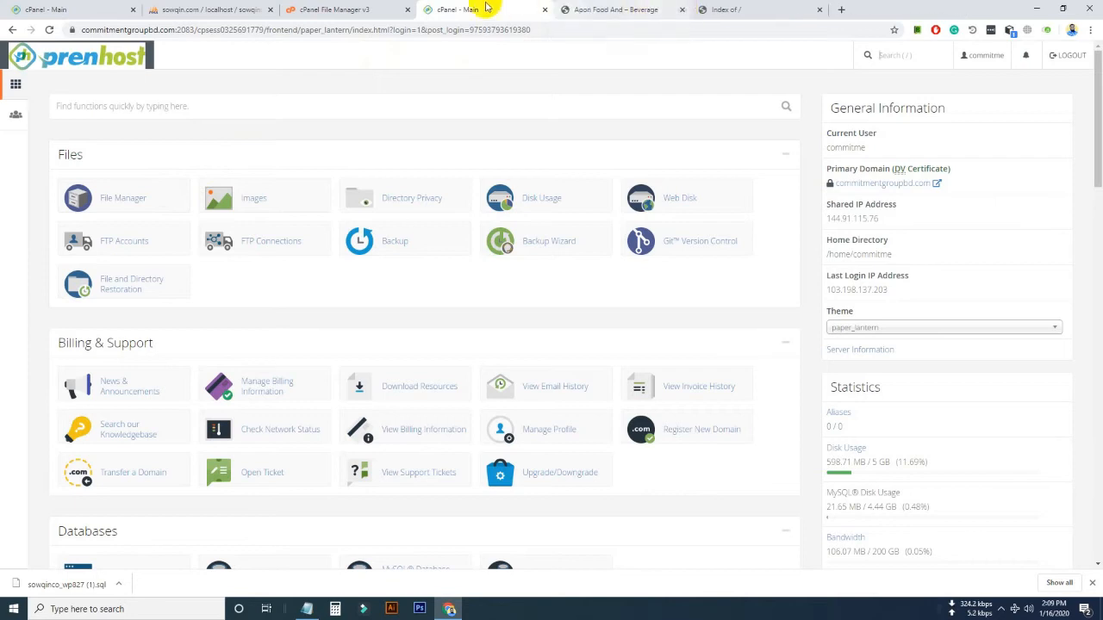
{"action": "left_click", "coordinate": [129, 198]}
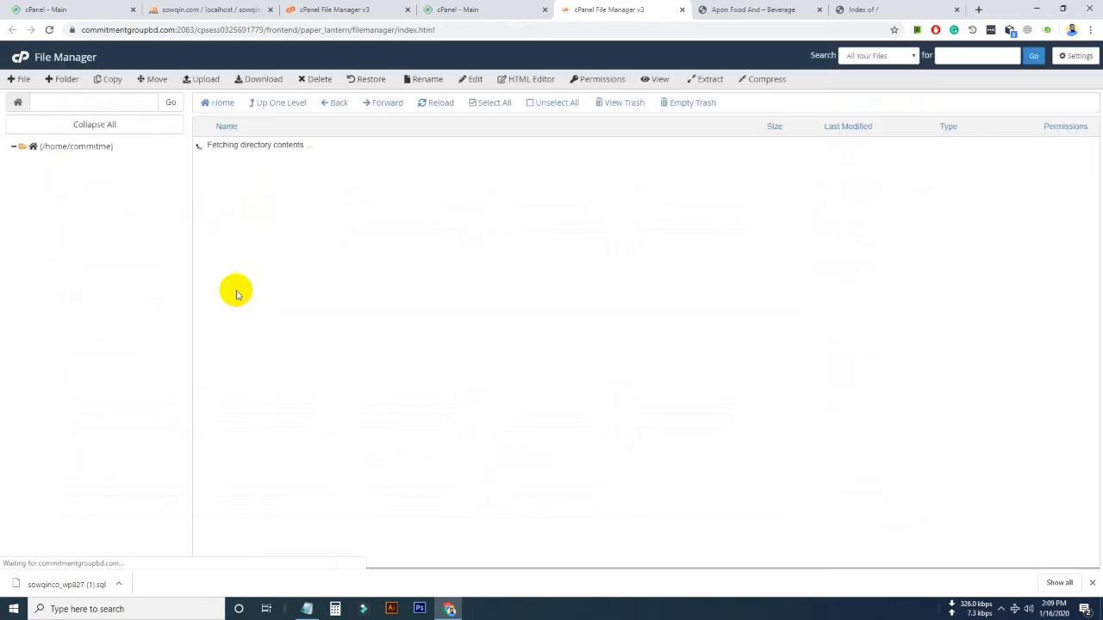
{"action": "double_click", "coordinate": [202, 251]}
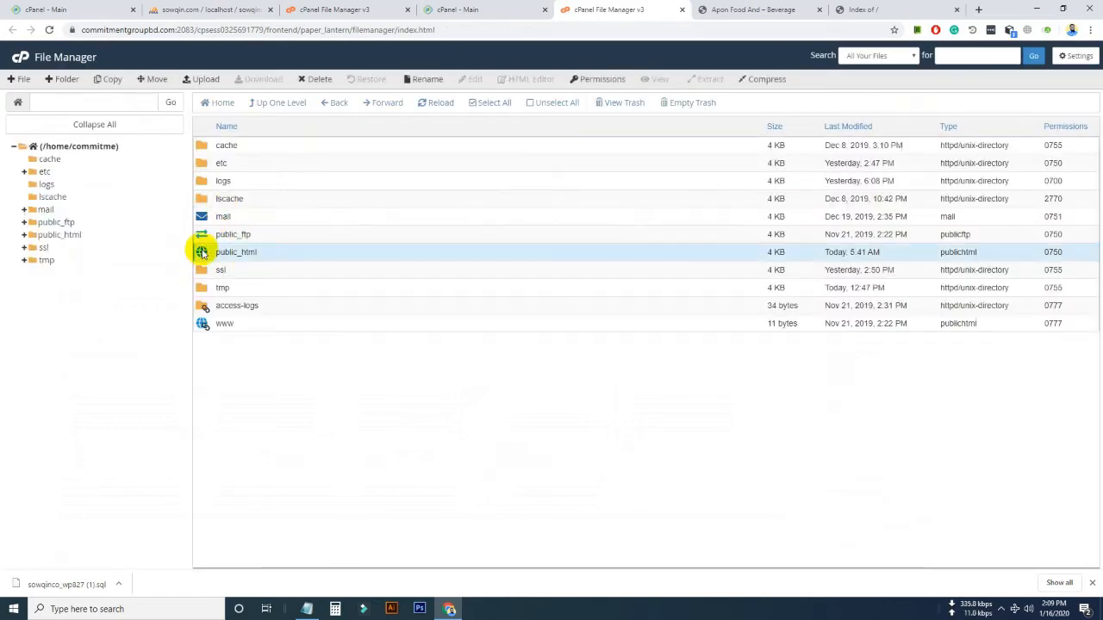
{"action": "double_click", "coordinate": [202, 201]}
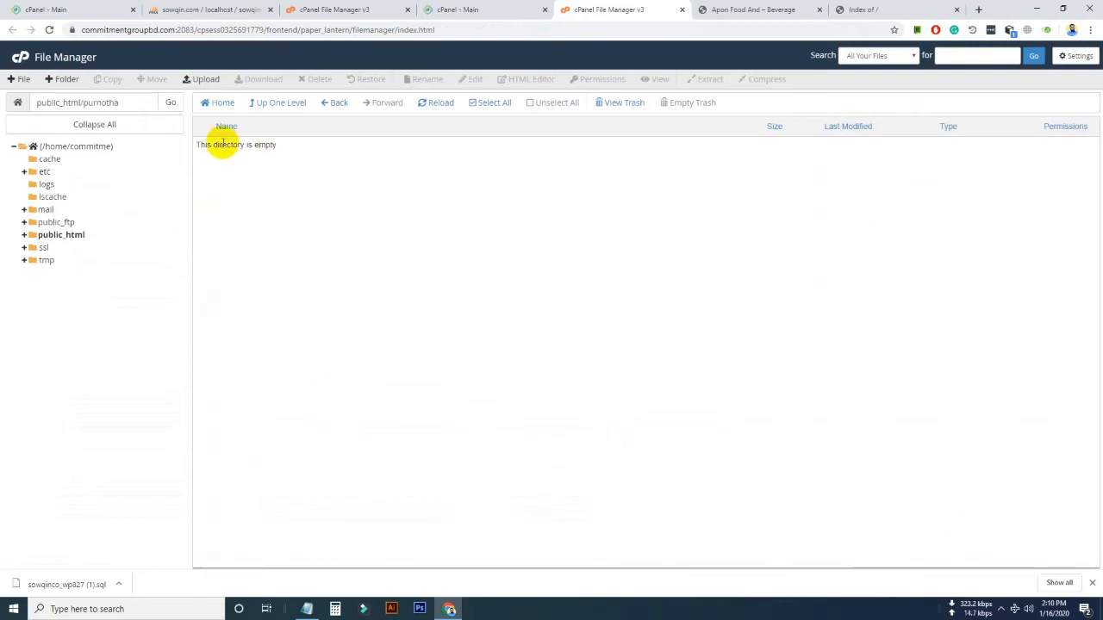
{"action": "left_click_drag", "start_coordinate": [198, 144], "coordinate": [266, 177]}
{"action": "left_click", "coordinate": [266, 178]}
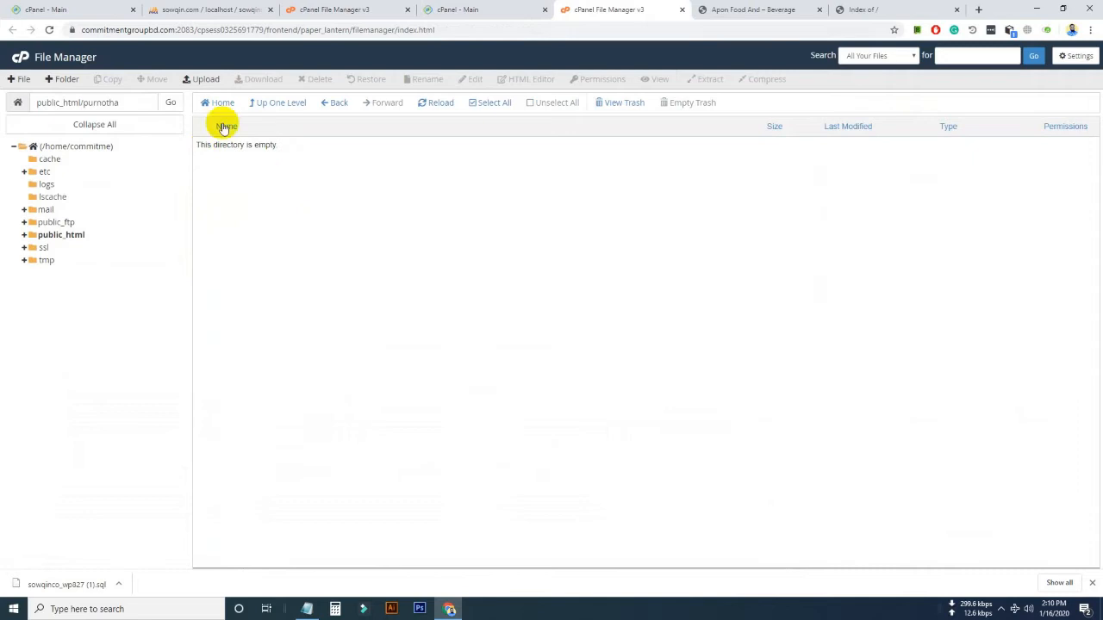
{"action": "left_click", "coordinate": [205, 80]}
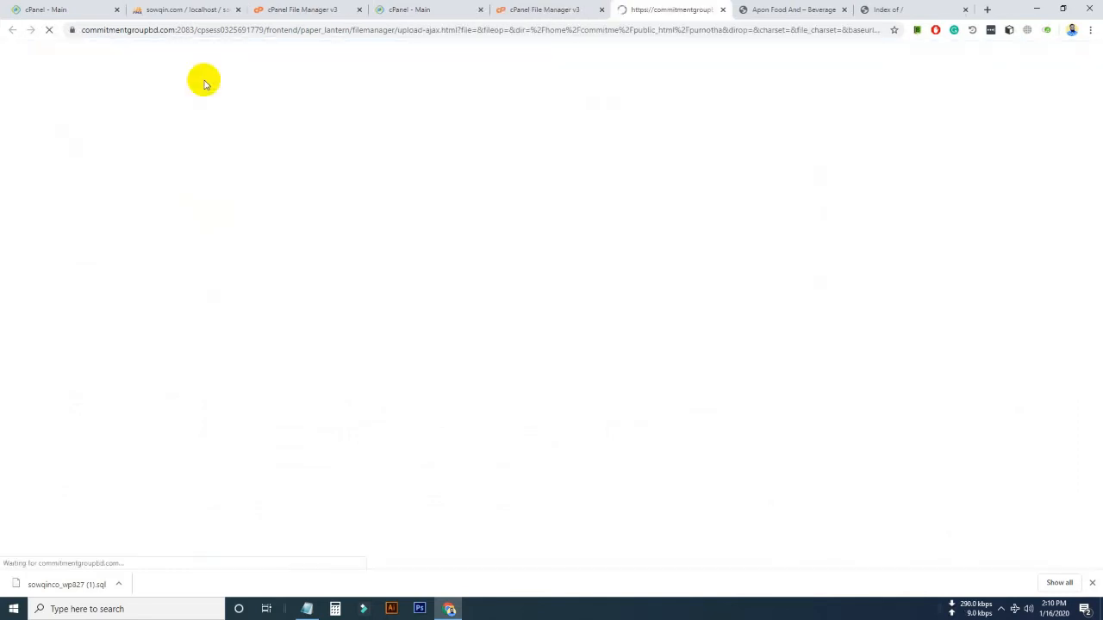
Upload the 99.74 MB cgi-bin.zip from Downloads into purnotha, then return to cPanel home
{"action": "left_click", "coordinate": [559, 240]}
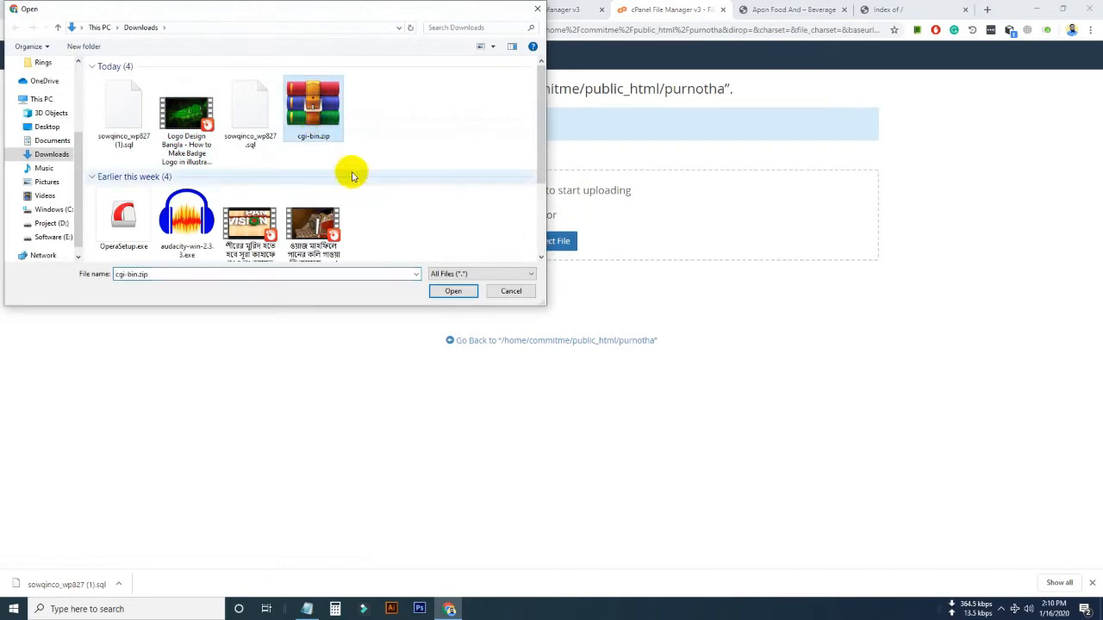
{"action": "left_click", "coordinate": [315, 132]}
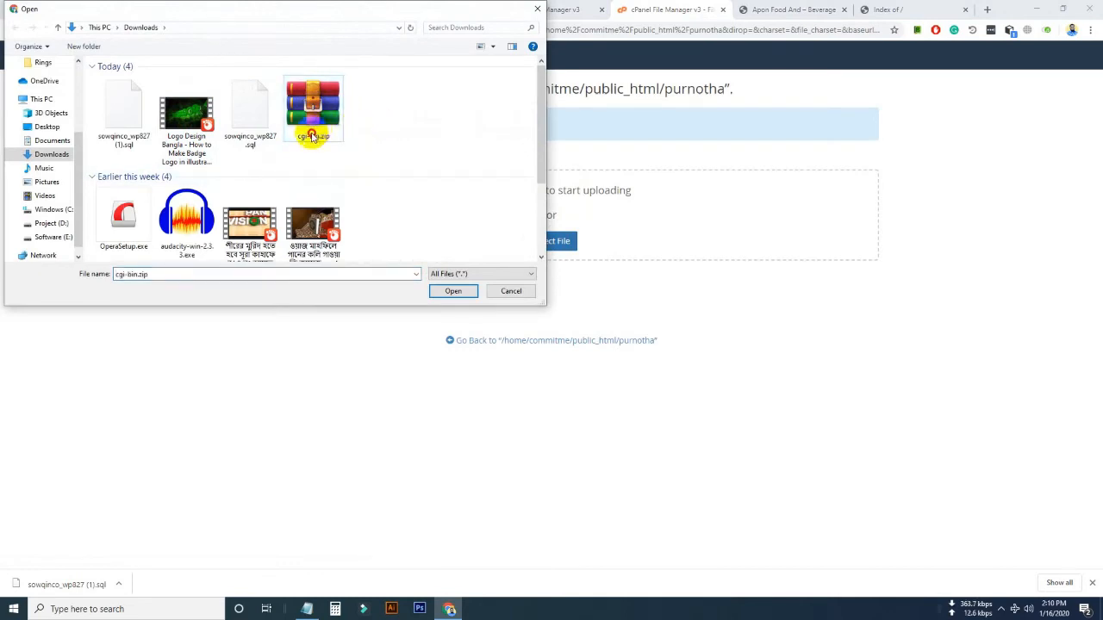
{"action": "left_click", "coordinate": [451, 291]}
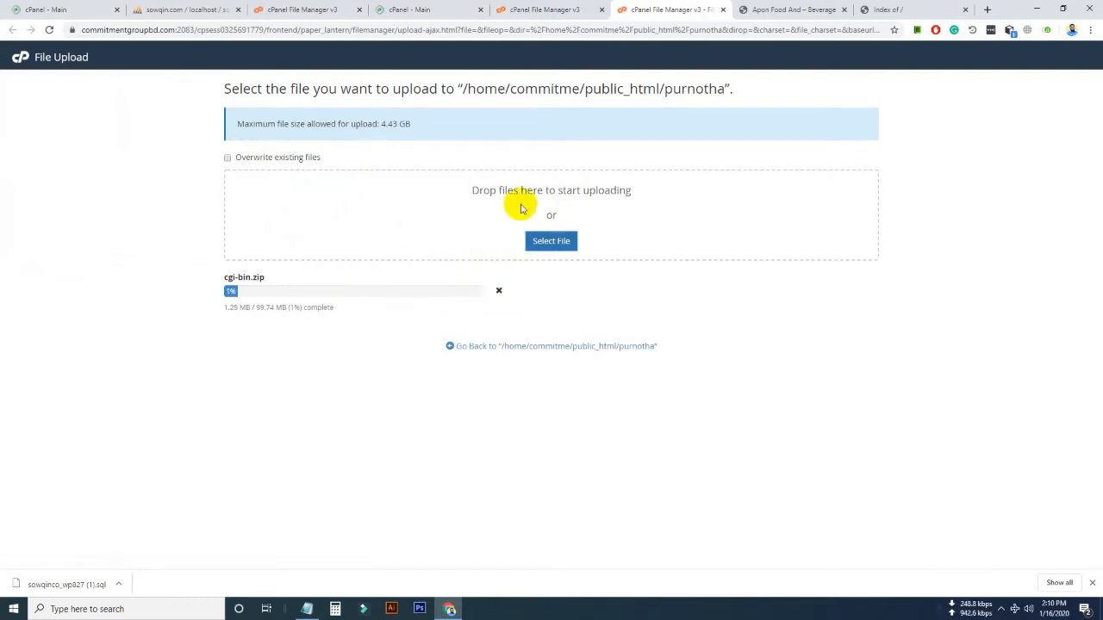
{"action": "left_click", "coordinate": [557, 8]}
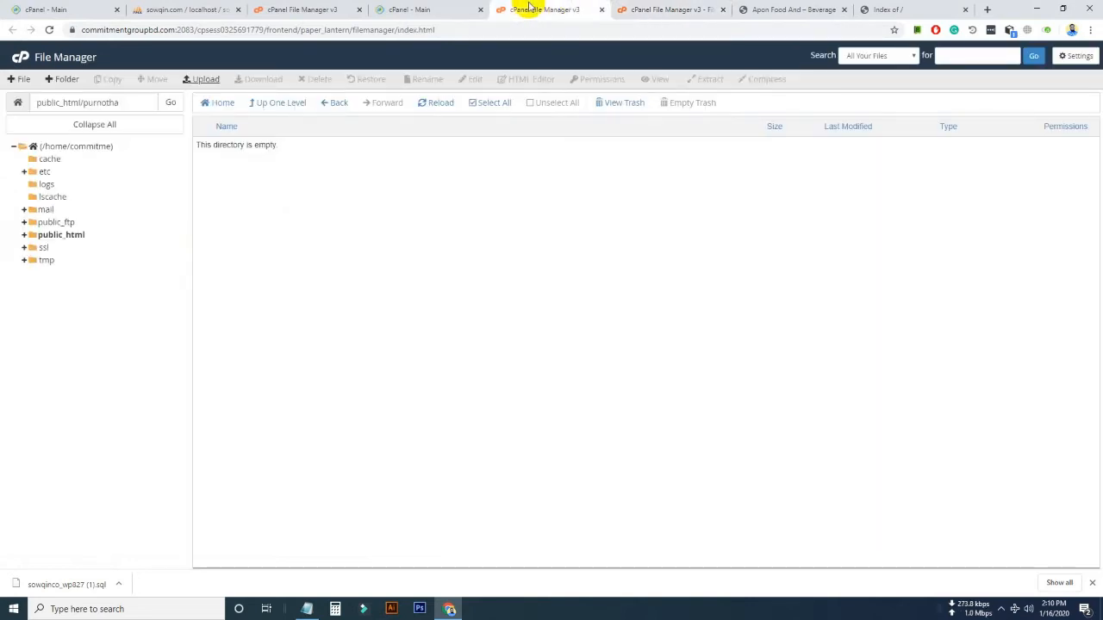
{"action": "left_click", "coordinate": [403, 9]}
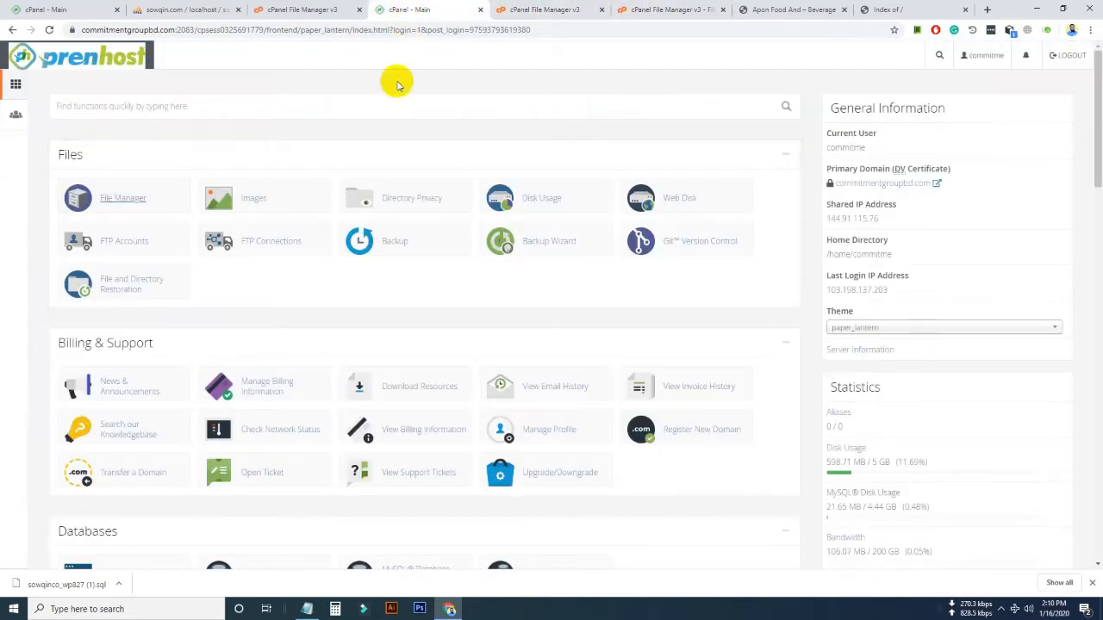
Open MySQL Databases with the New Database field focused, then view the live Apon Food site
{"action": "scroll", "coordinate": [311, 231], "scroll_direction": "down", "scroll_amount": 2}
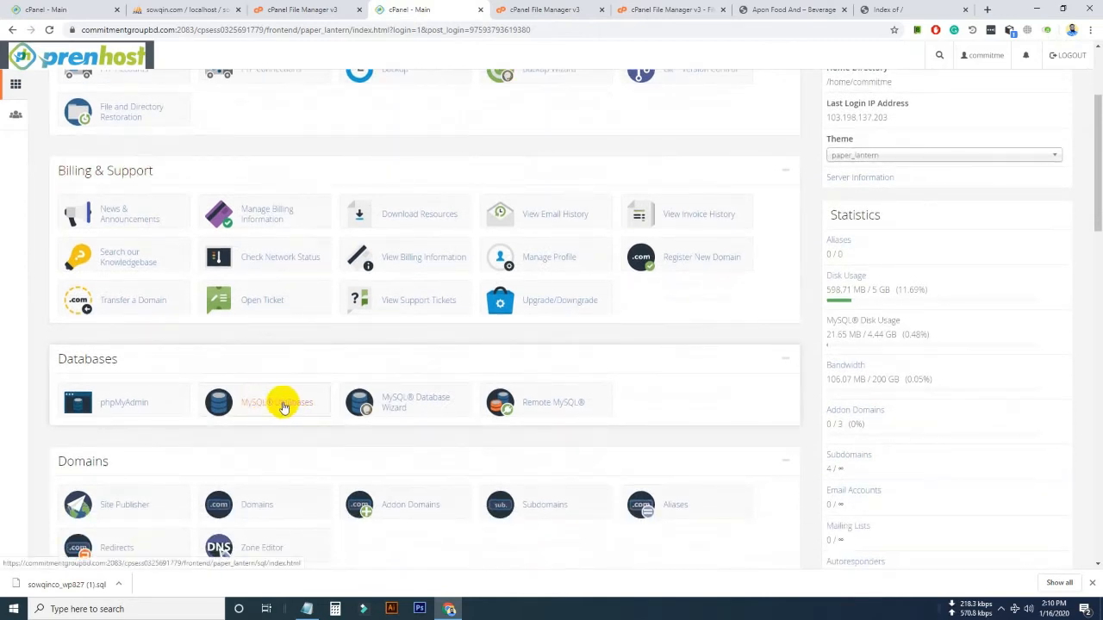
{"action": "left_click", "coordinate": [275, 405]}
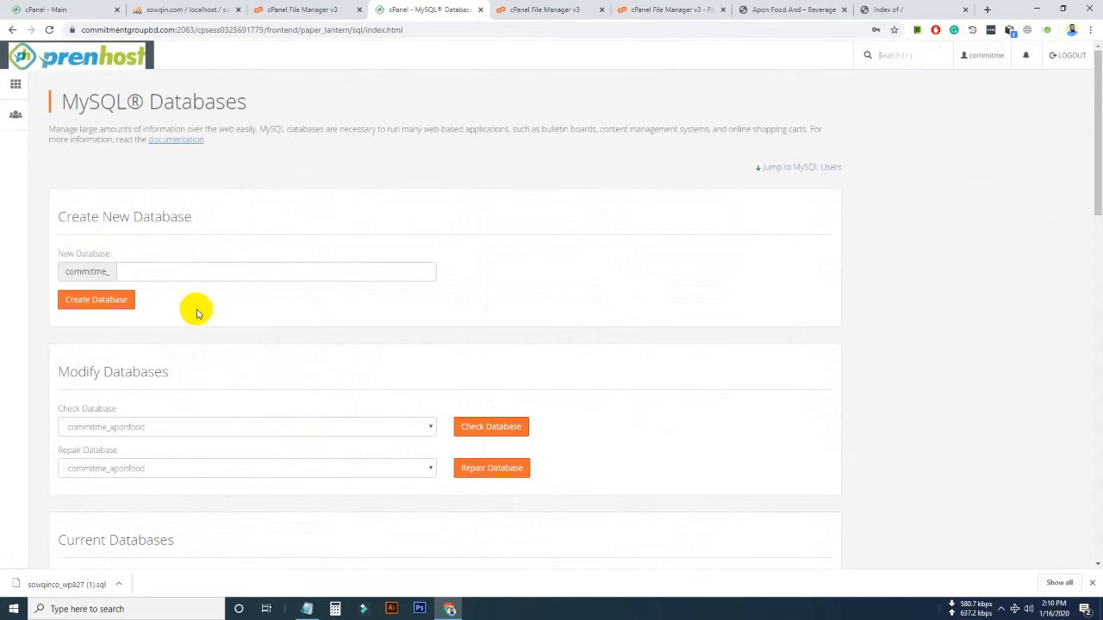
{"action": "left_click", "coordinate": [165, 272]}
{"action": "left_click", "coordinate": [344, 241]}
{"action": "left_click", "coordinate": [180, 271]}
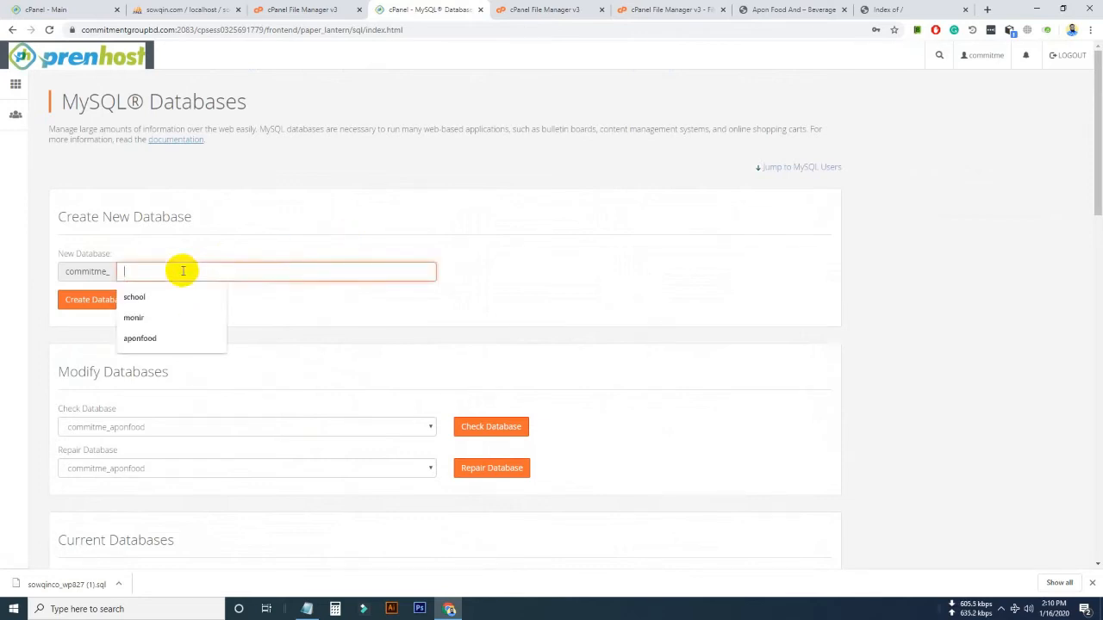
{"action": "left_click", "coordinate": [772, 10]}
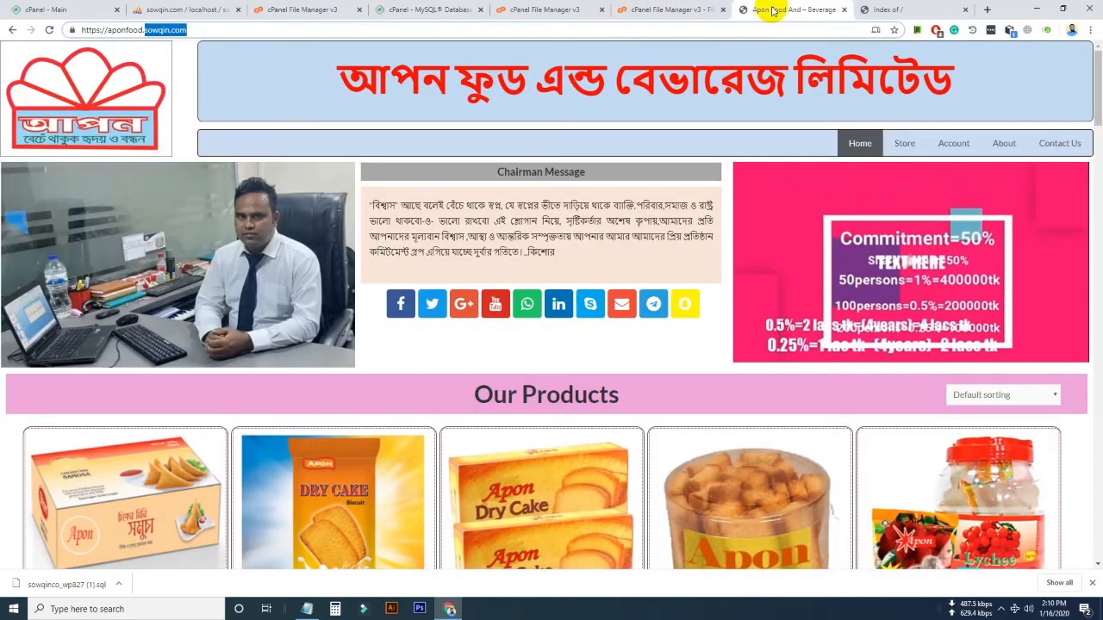
Copy the subdomain name 'purnotha' from the empty Index of / site's address bar
{"action": "left_click", "coordinate": [892, 9]}
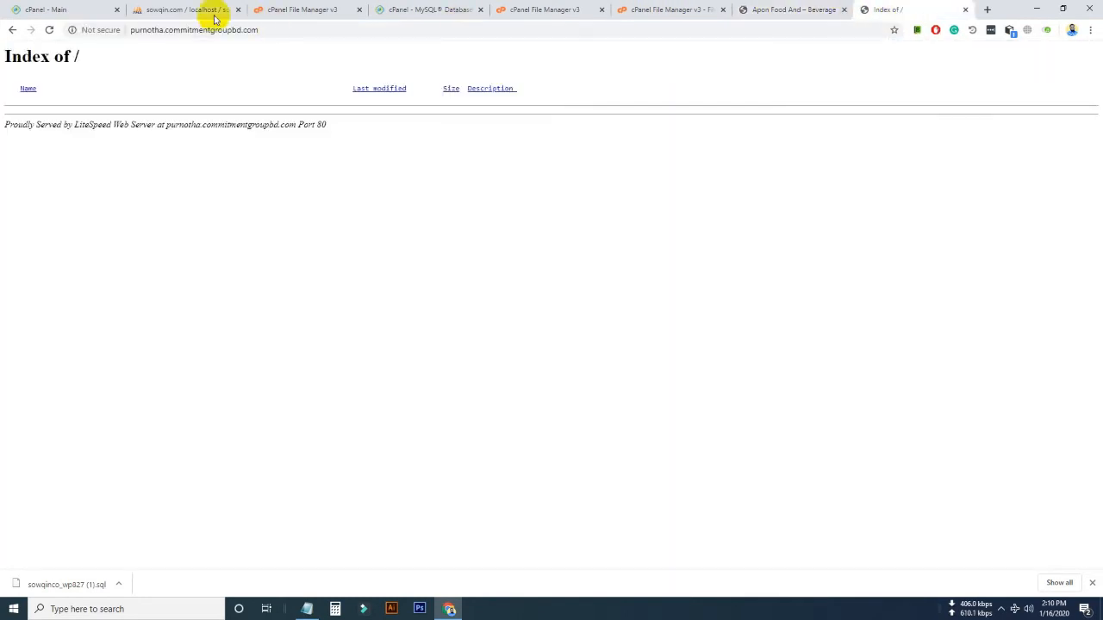
{"action": "double_click", "coordinate": [148, 33]}
{"action": "right_click", "coordinate": [154, 35]}
{"action": "left_click", "coordinate": [183, 112]}
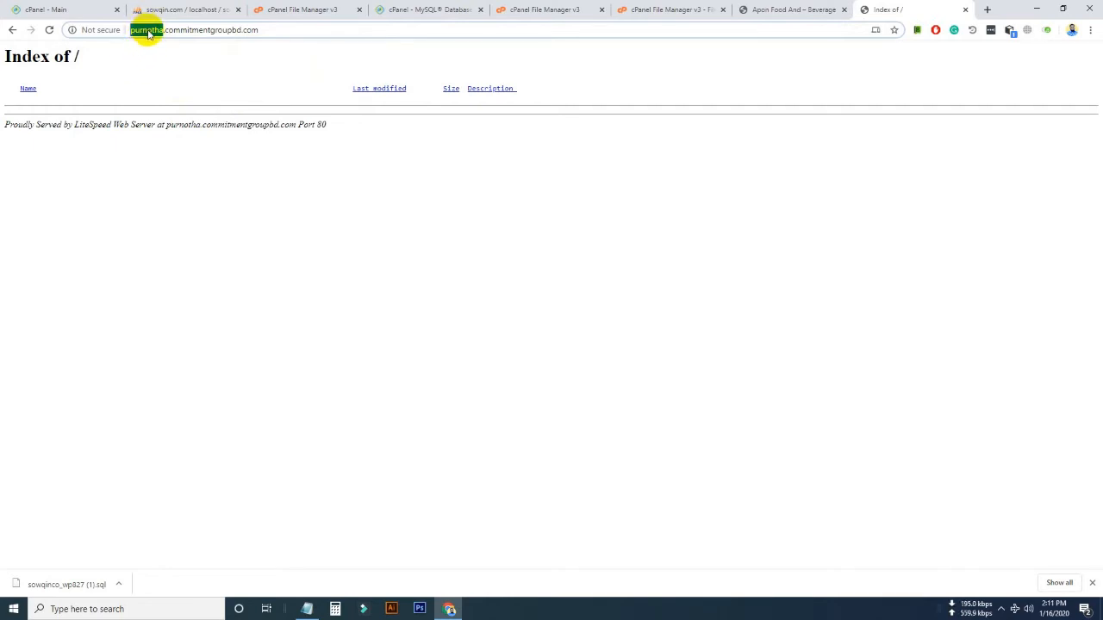
Create the MySQL database commitme_purnotha by pasting 'purnotha' as its name
{"action": "left_click", "coordinate": [511, 7]}
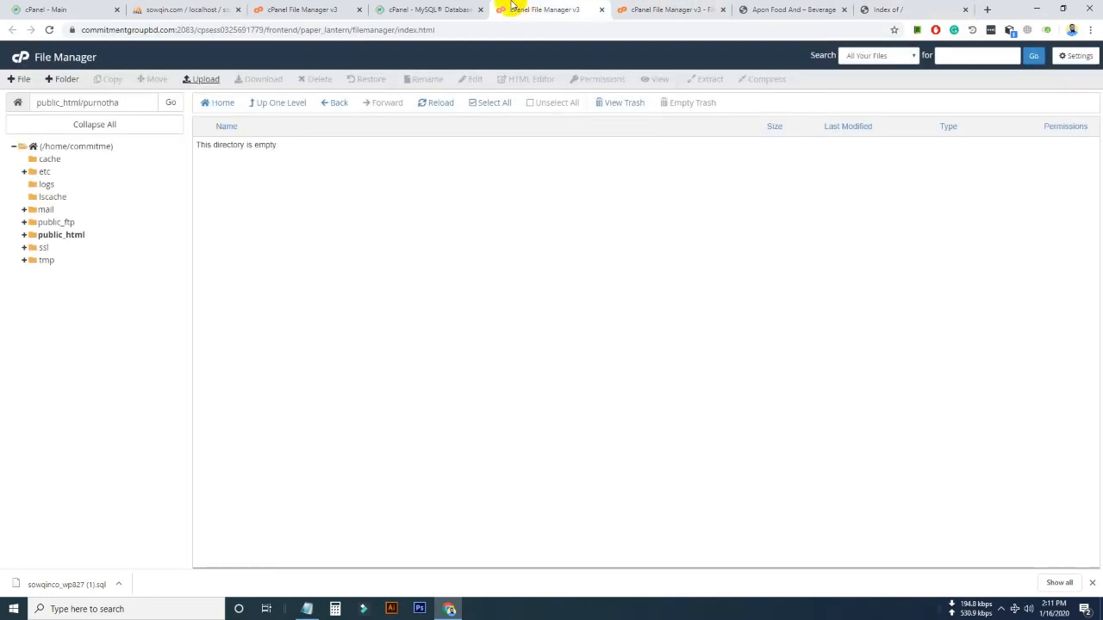
{"action": "left_click", "coordinate": [410, 9]}
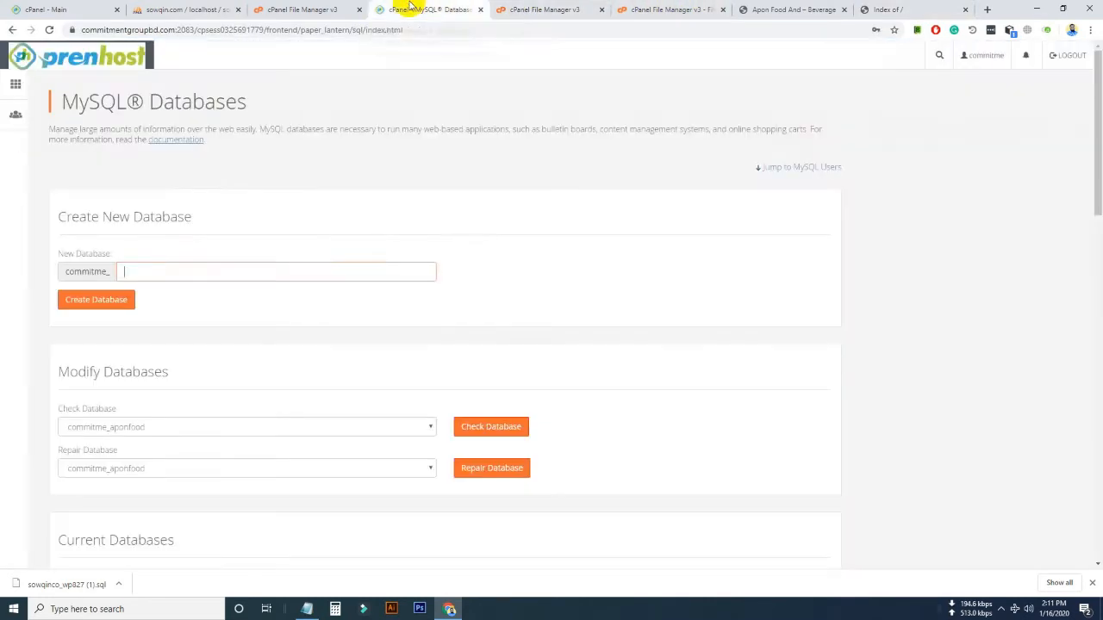
{"action": "left_click", "coordinate": [185, 261]}
{"action": "key", "text": "ctrl+v"}
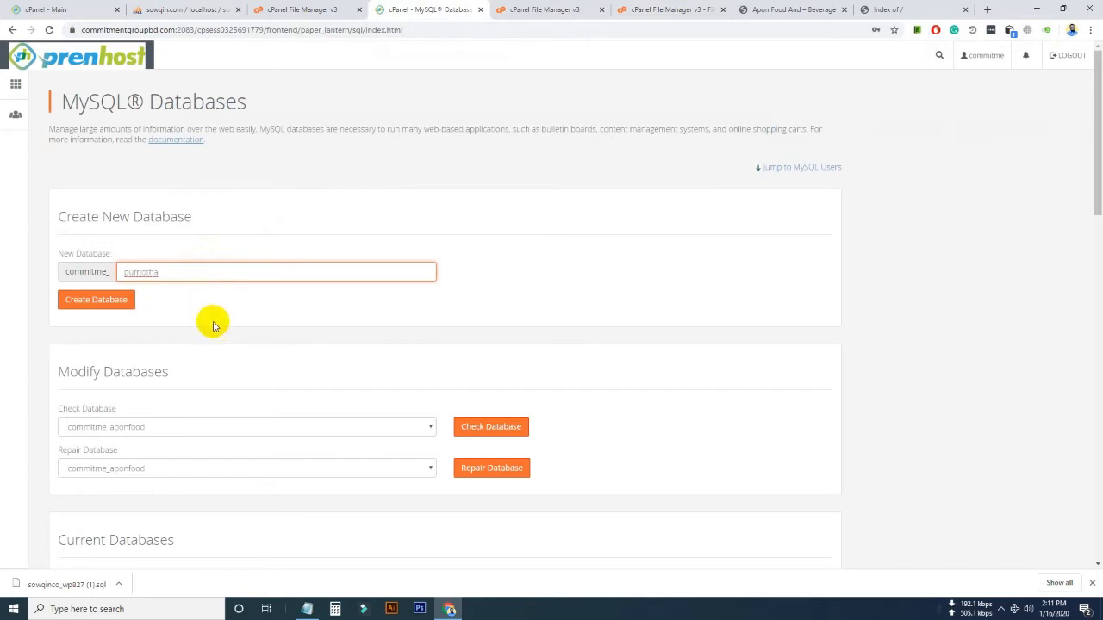
{"action": "scroll", "coordinate": [328, 347], "scroll_direction": "down", "scroll_amount": 1}
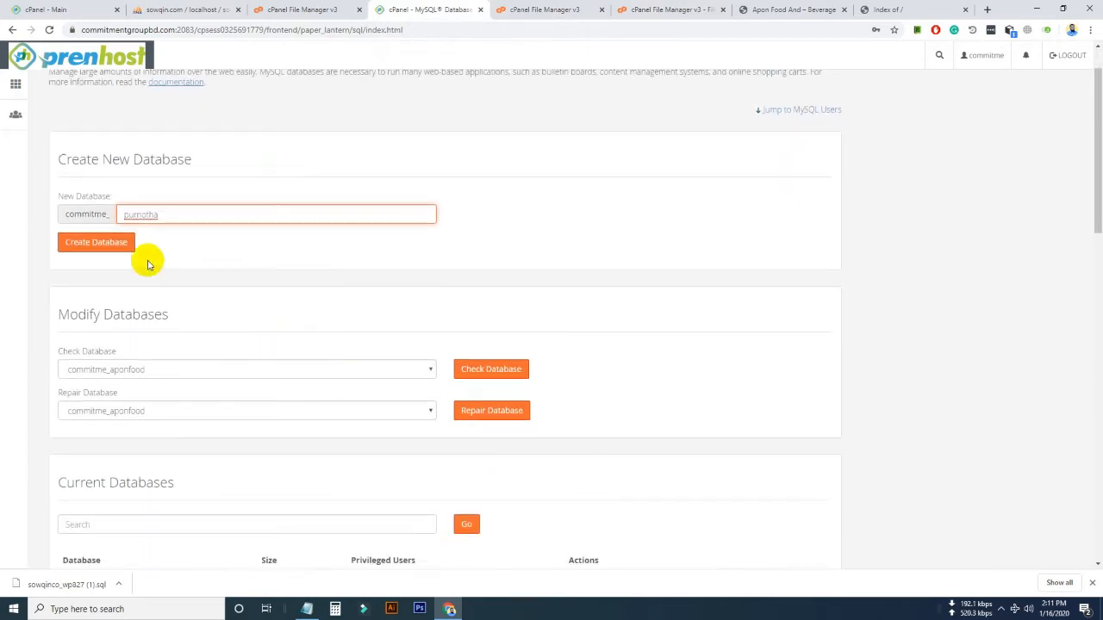
{"action": "left_click", "coordinate": [117, 249]}
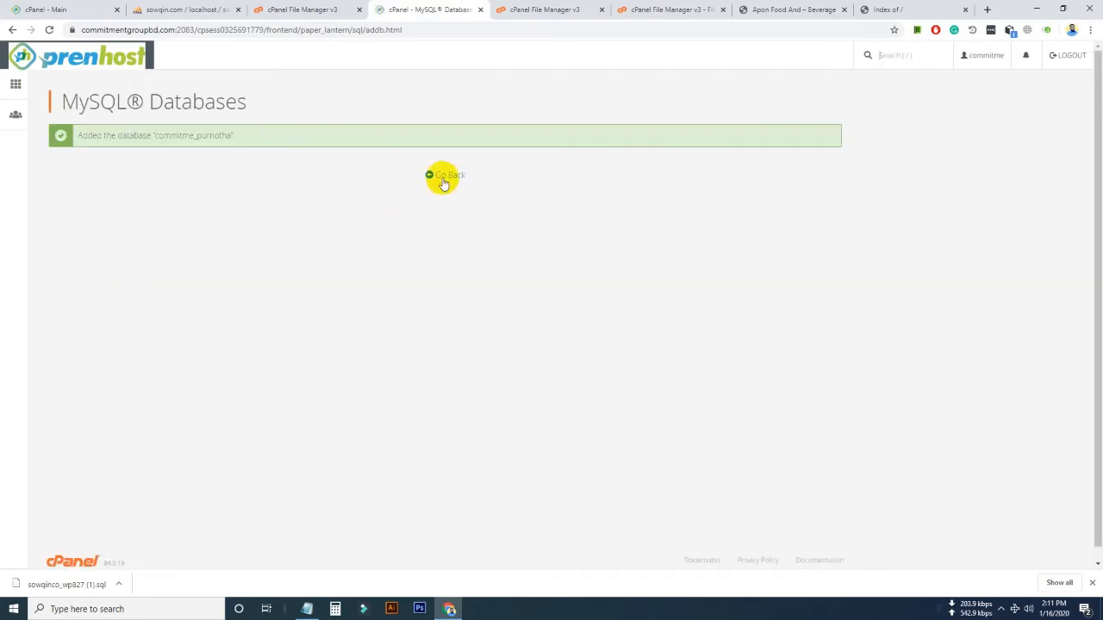
{"action": "left_click", "coordinate": [444, 179]}
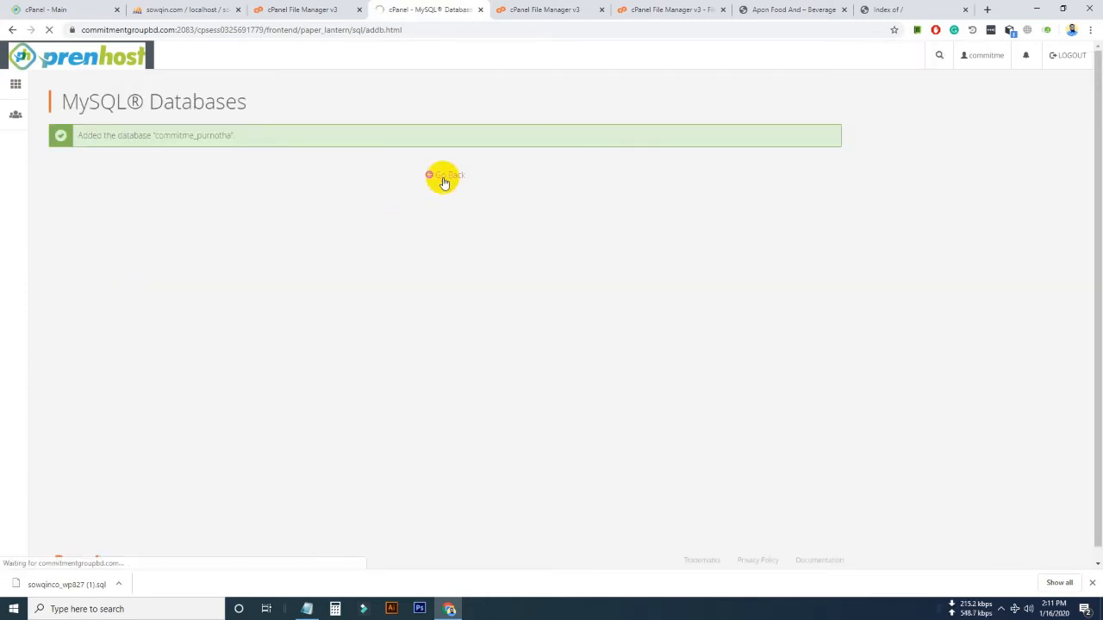
Enter 'purnotha' as the new MySQL username and fill in a generated Very Strong password
{"action": "scroll", "coordinate": [298, 315], "scroll_direction": "down", "scroll_amount": 1}
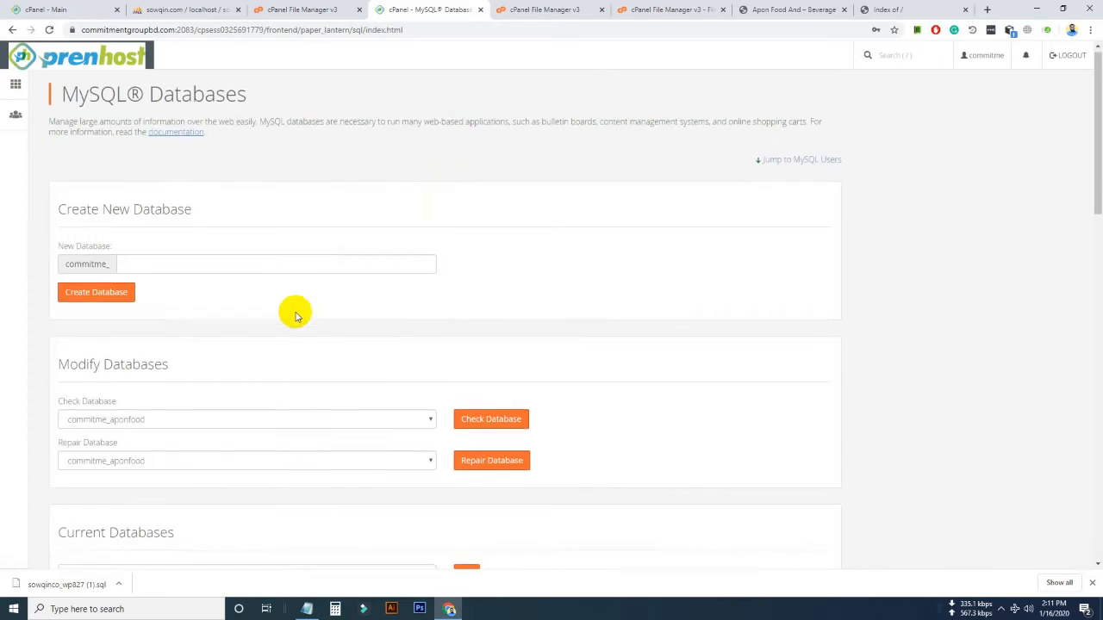
{"action": "scroll", "coordinate": [291, 281], "scroll_direction": "down", "scroll_amount": 2}
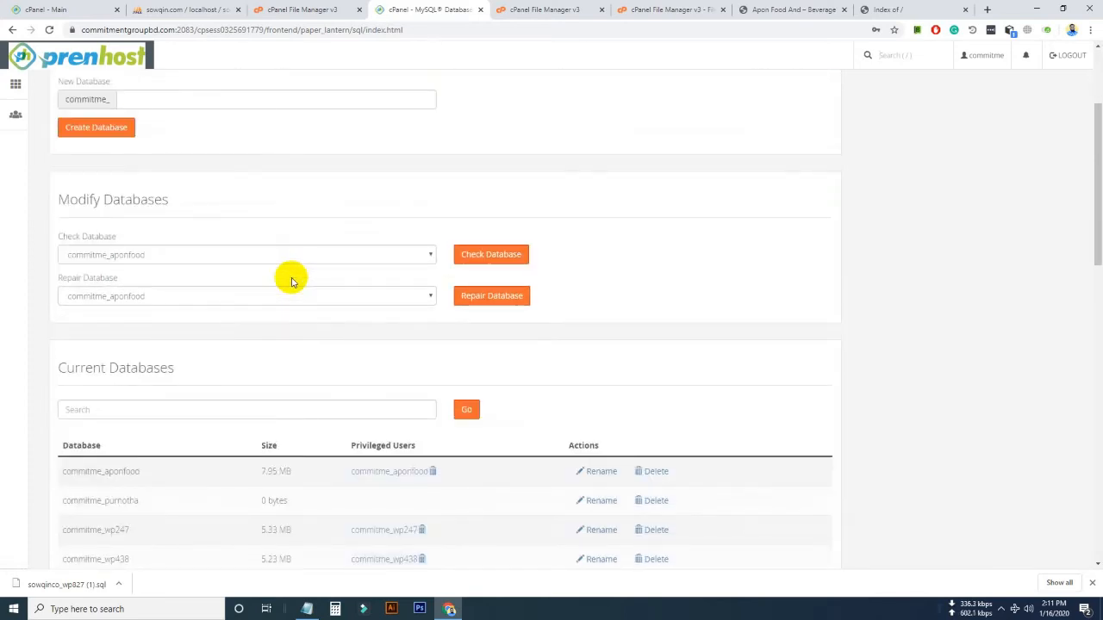
{"action": "scroll", "coordinate": [291, 282], "scroll_direction": "down", "scroll_amount": 10}
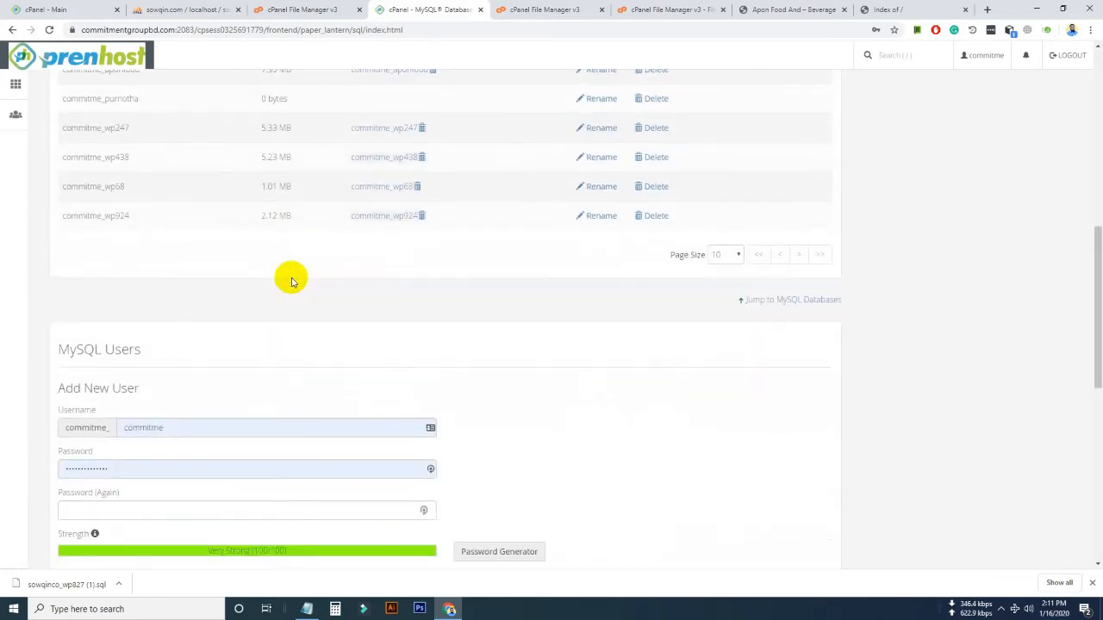
{"action": "scroll", "coordinate": [283, 279], "scroll_direction": "up", "scroll_amount": 2}
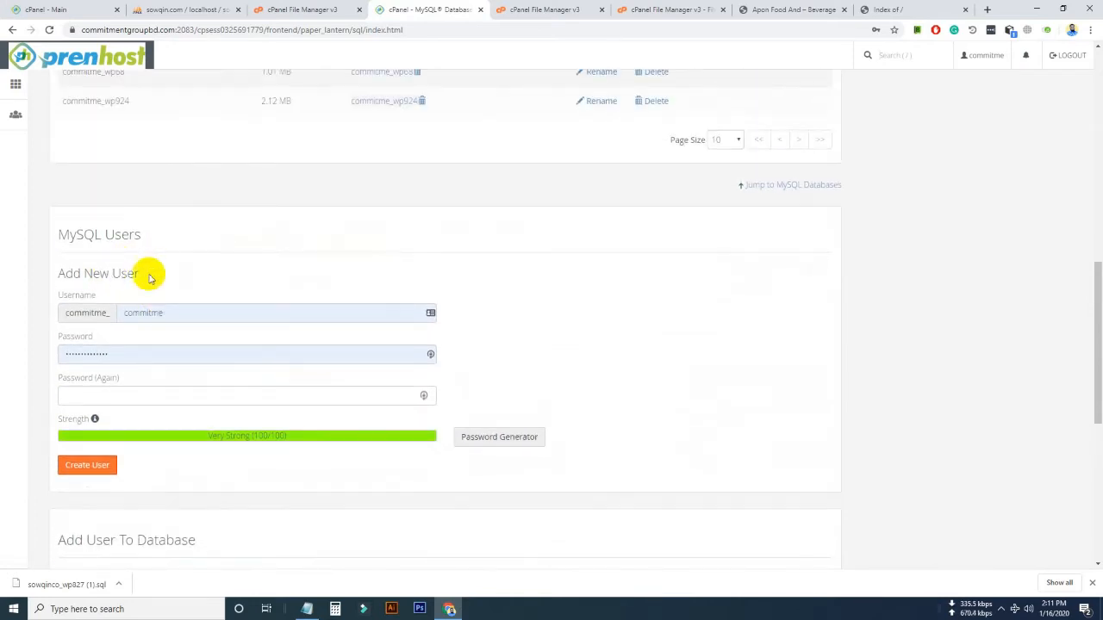
{"action": "left_click", "coordinate": [178, 314]}
{"action": "left_click_drag", "start_coordinate": [177, 312], "coordinate": [118, 314]}
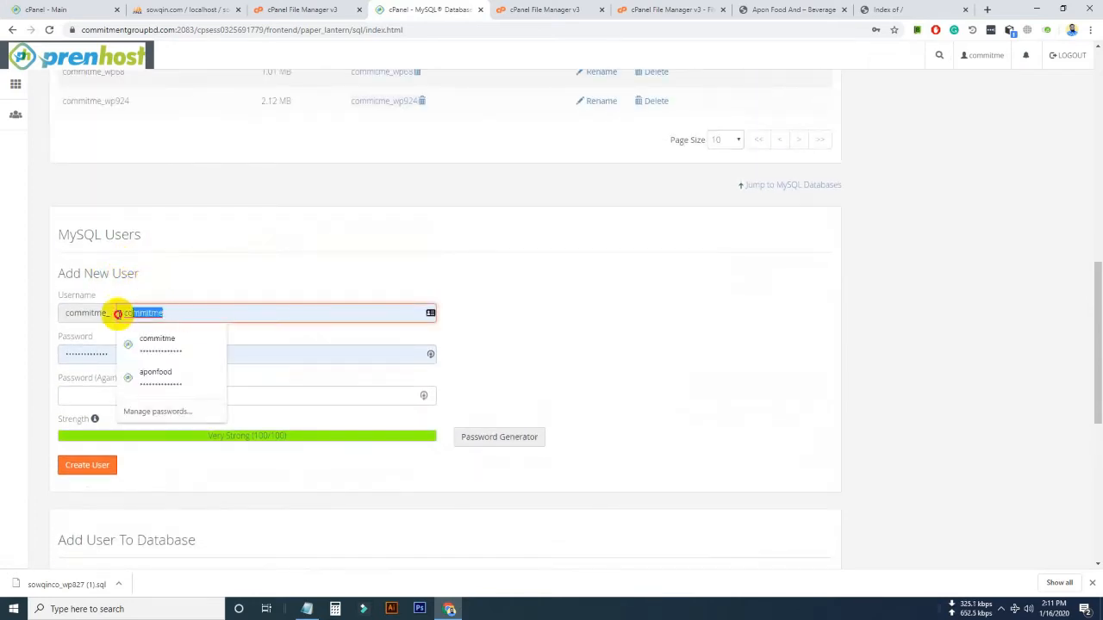
{"action": "type", "text": "purnotha"}
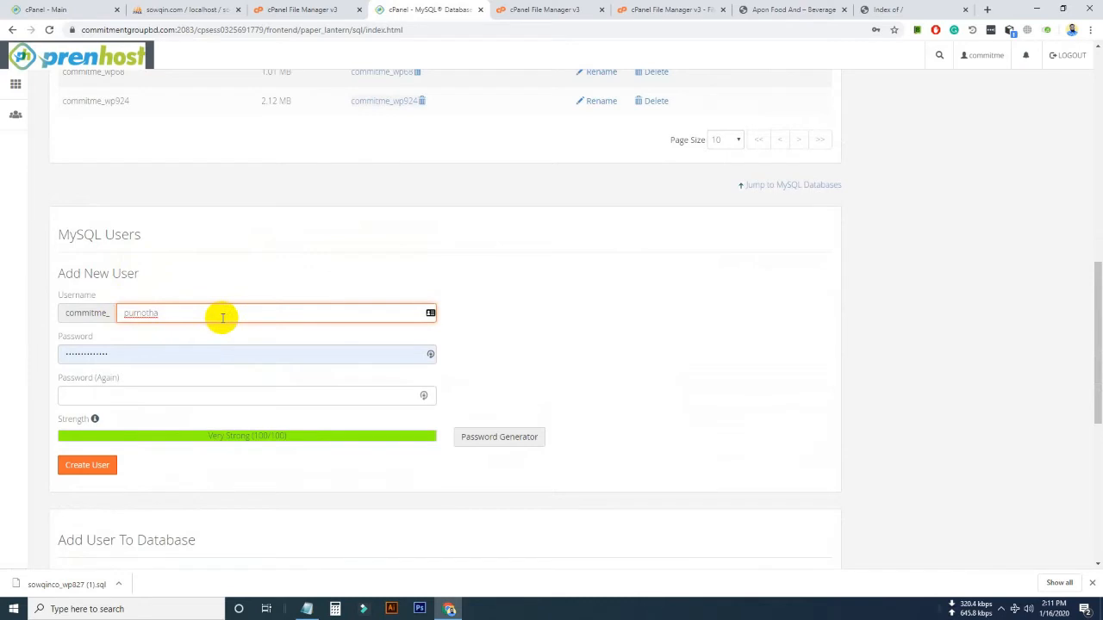
{"action": "left_click", "coordinate": [476, 439]}
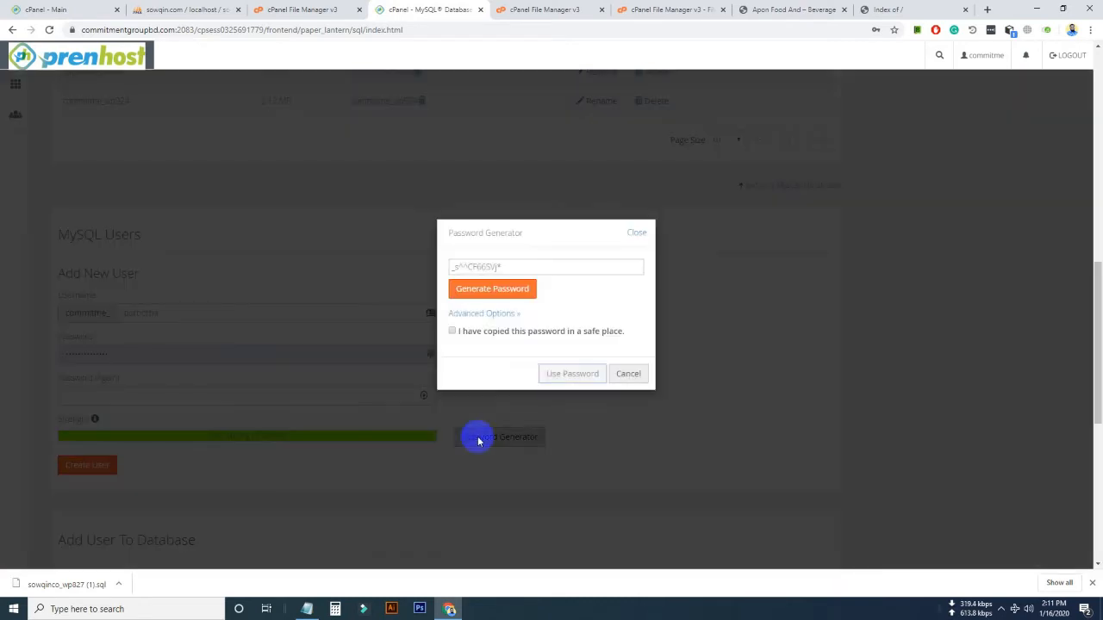
{"action": "left_click_drag", "start_coordinate": [505, 267], "coordinate": [426, 272]}
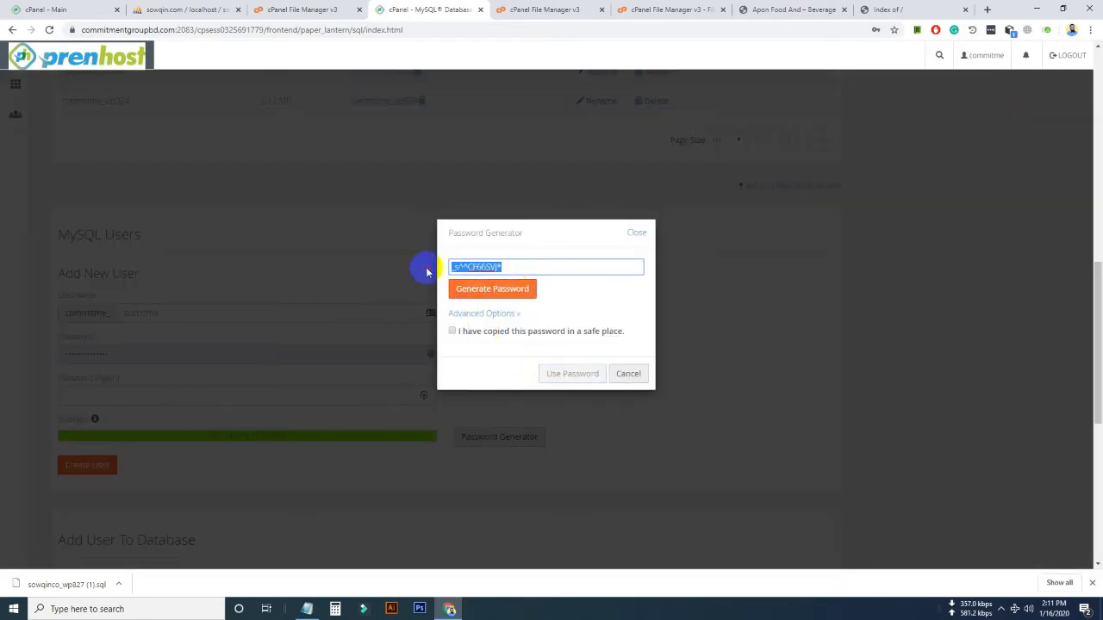
{"action": "left_click", "coordinate": [453, 331]}
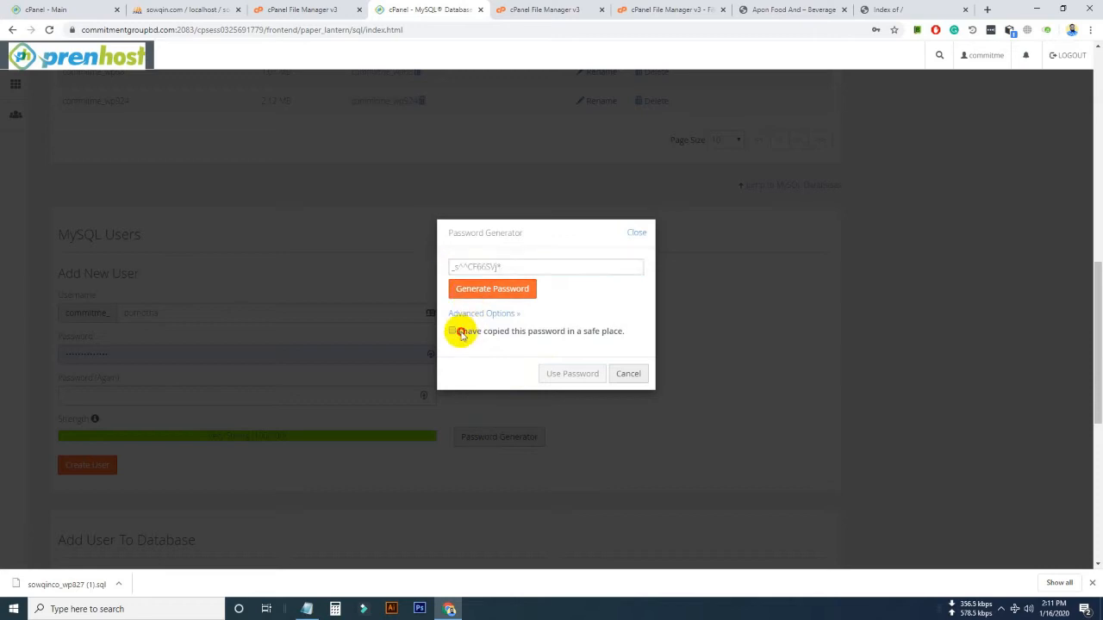
{"action": "left_click", "coordinate": [560, 375]}
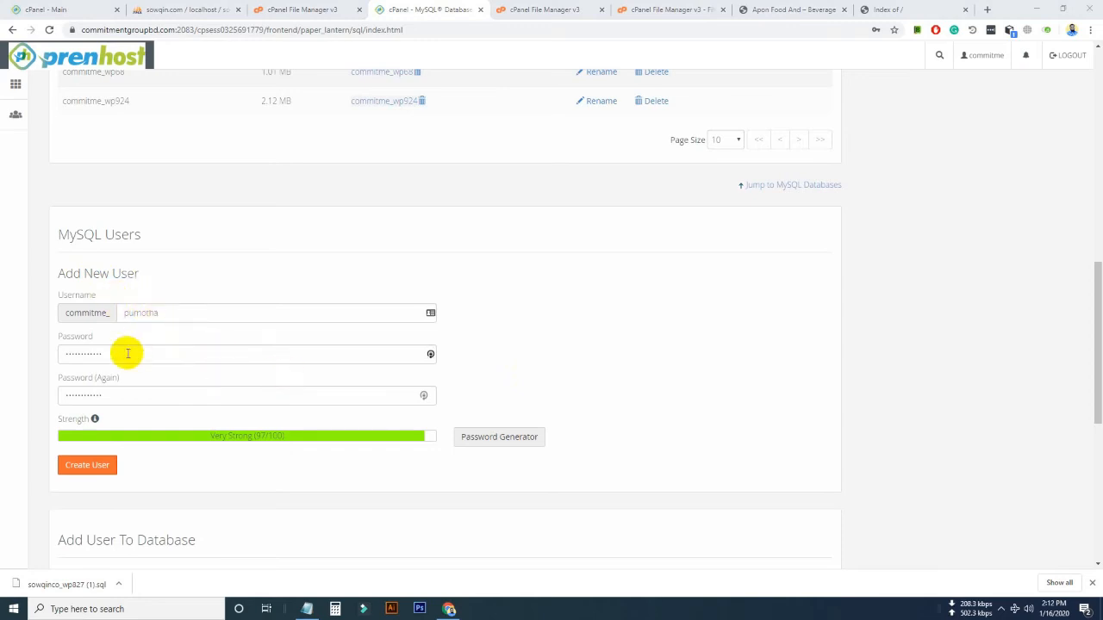
Paste the generated password on a new line in the Notepad credentials notes
{"action": "left_click", "coordinate": [307, 609]}
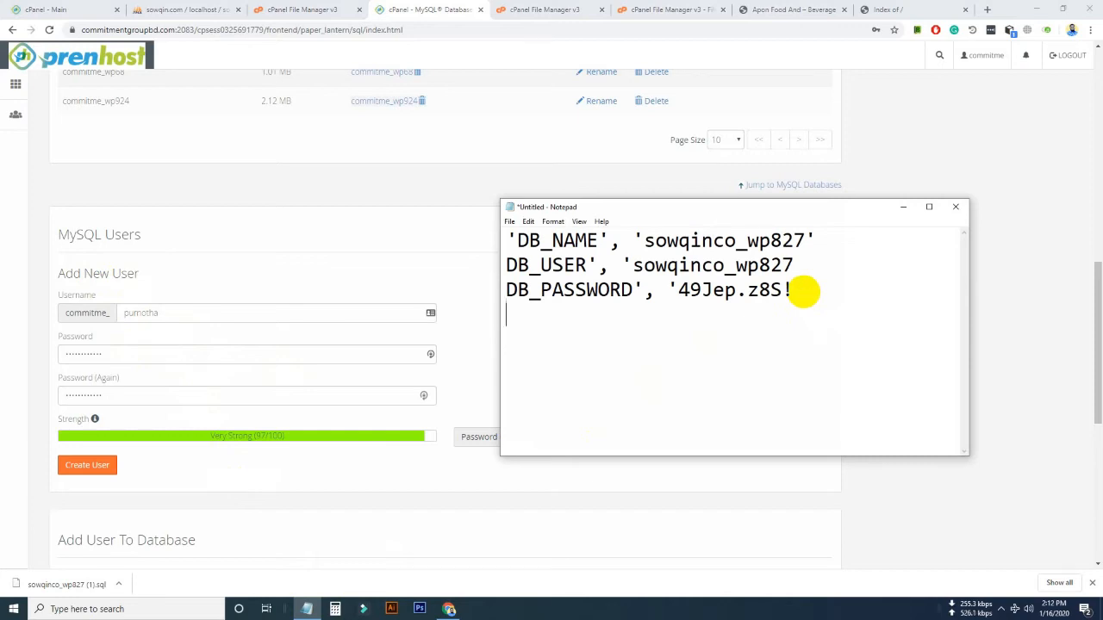
{"action": "key", "text": "Return"}
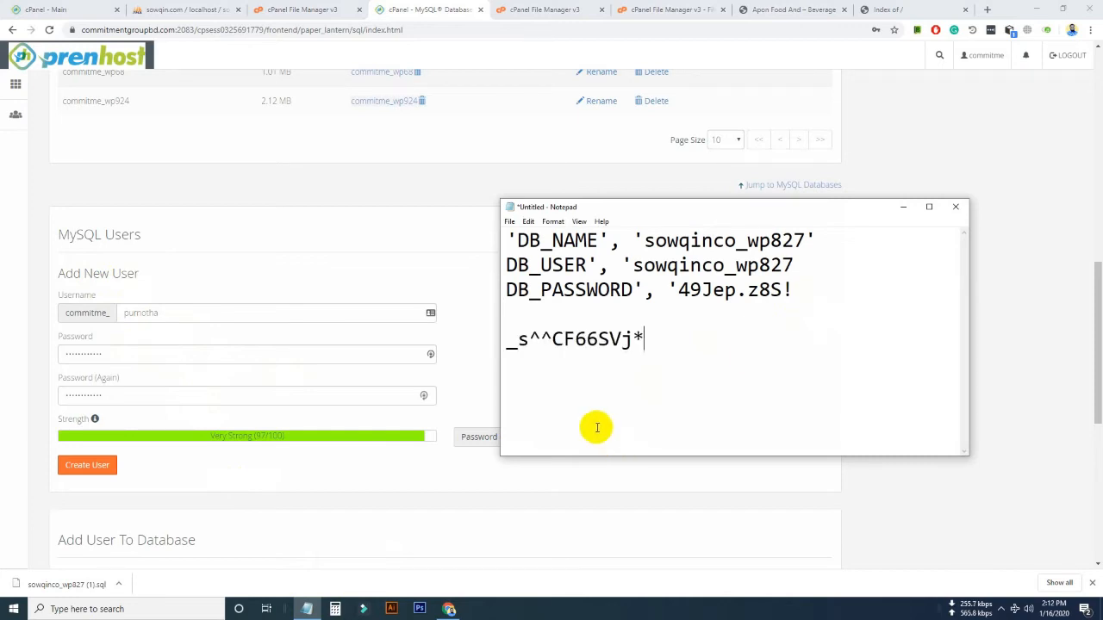
{"action": "left_click", "coordinate": [901, 208]}
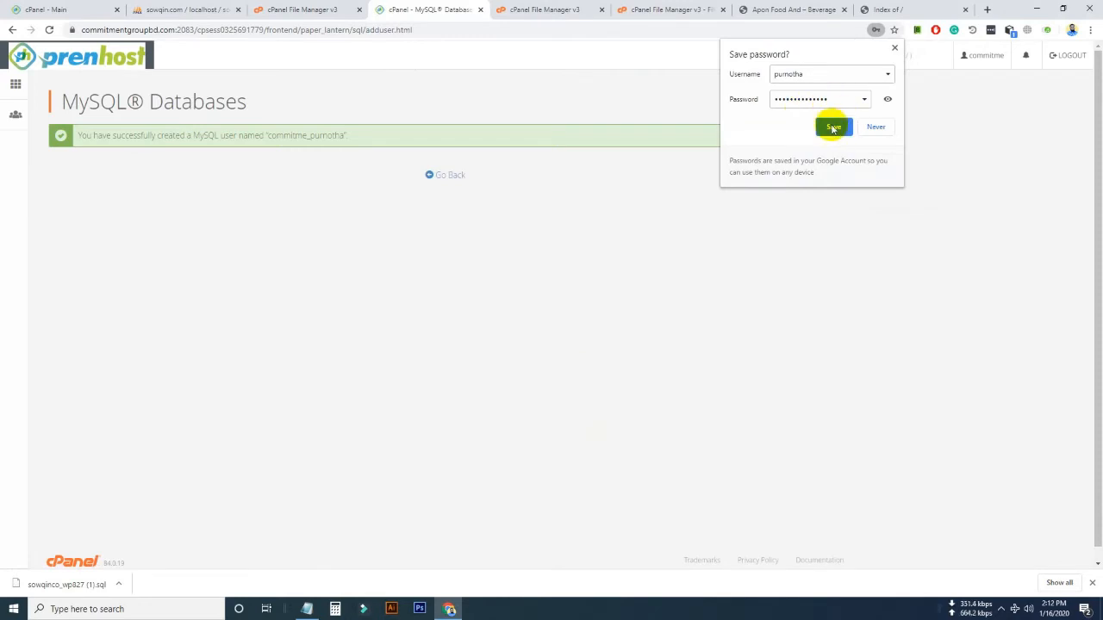
Let the browser save the new user's login and return to the MySQL Databases page
{"action": "left_click", "coordinate": [833, 128]}
{"action": "left_click", "coordinate": [445, 176]}
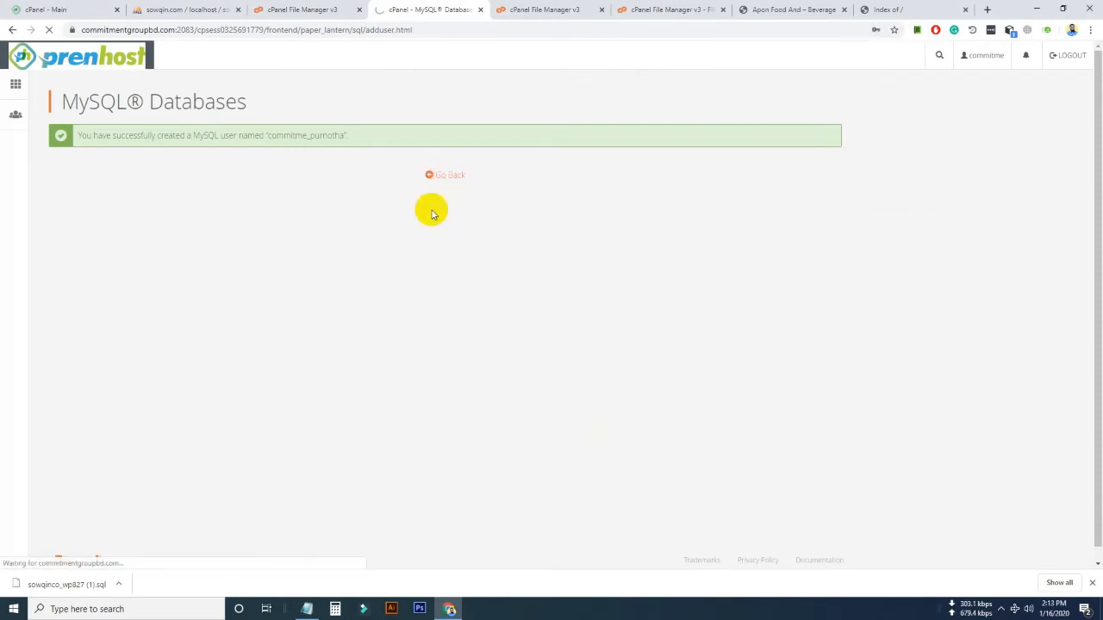
{"action": "scroll", "coordinate": [295, 330], "scroll_direction": "down", "scroll_amount": 1}
{"action": "scroll", "coordinate": [296, 330], "scroll_direction": "up", "scroll_amount": 1}
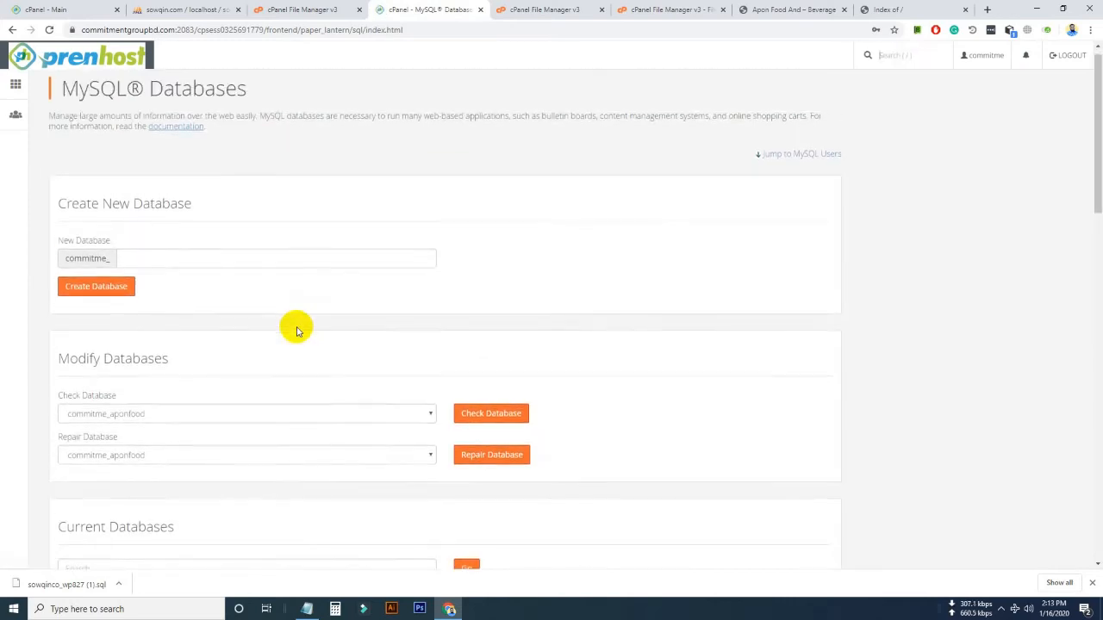
{"action": "scroll", "coordinate": [296, 330], "scroll_direction": "down", "scroll_amount": 10}
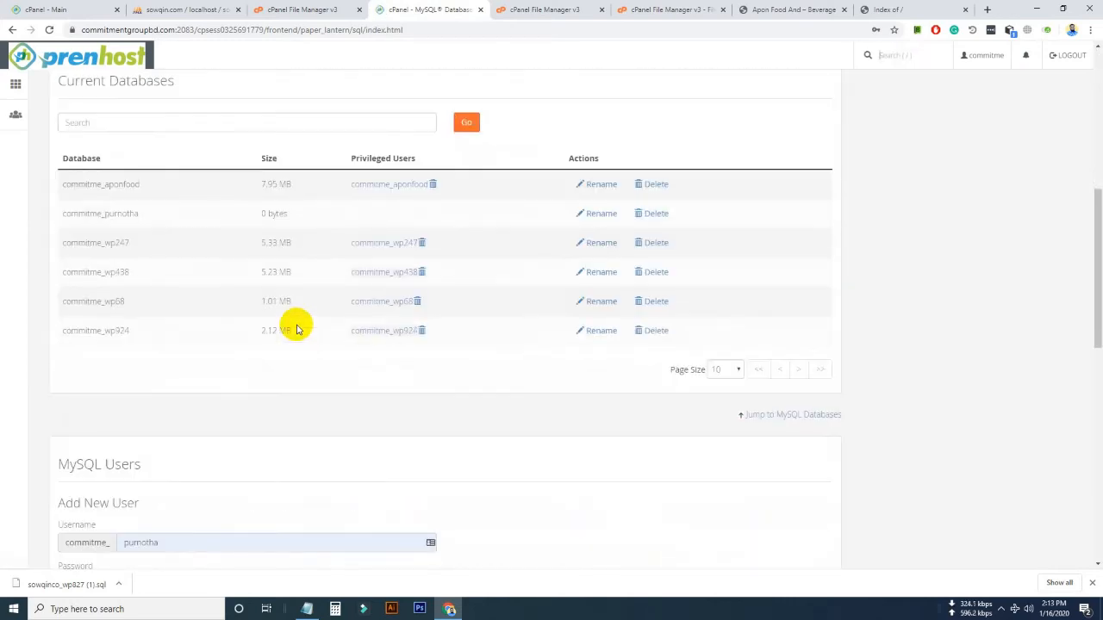
{"action": "scroll", "coordinate": [295, 327], "scroll_direction": "down", "scroll_amount": 3}
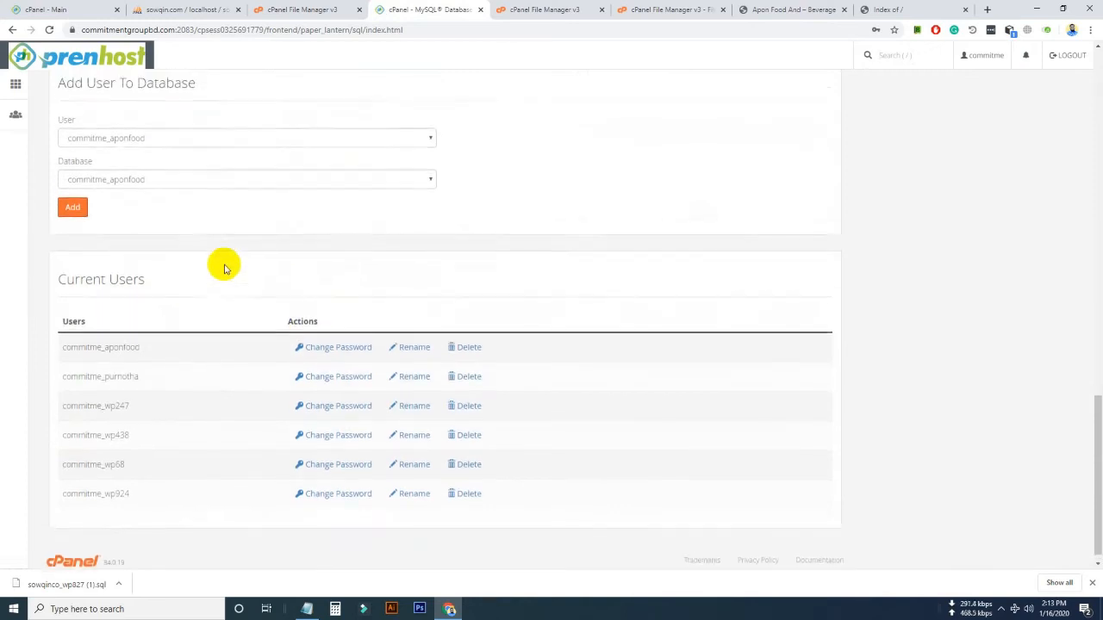
{"action": "scroll", "coordinate": [221, 264], "scroll_direction": "up", "scroll_amount": 1}
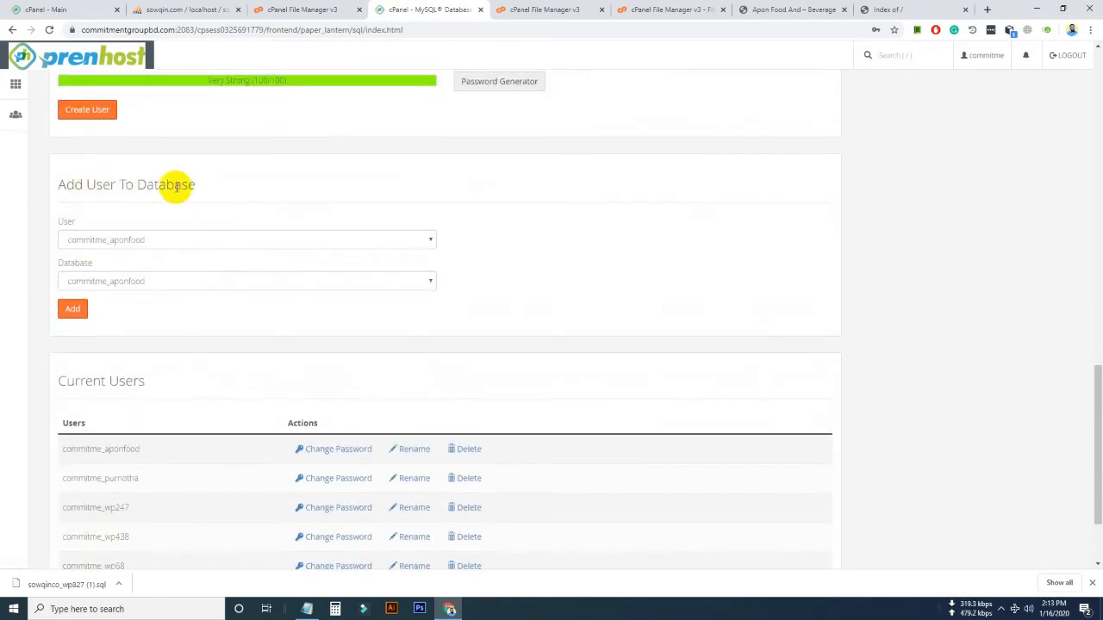
Add user commitme_purnotha to database commitme_purnotha under Add User To Database
{"action": "left_click", "coordinate": [123, 241]}
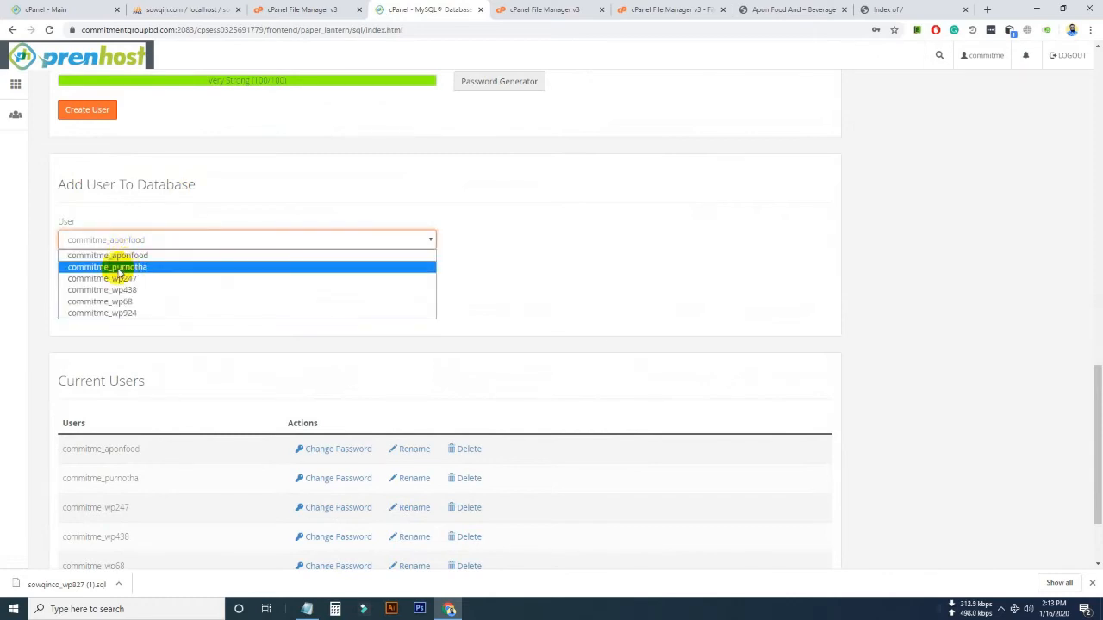
{"action": "left_click", "coordinate": [119, 270]}
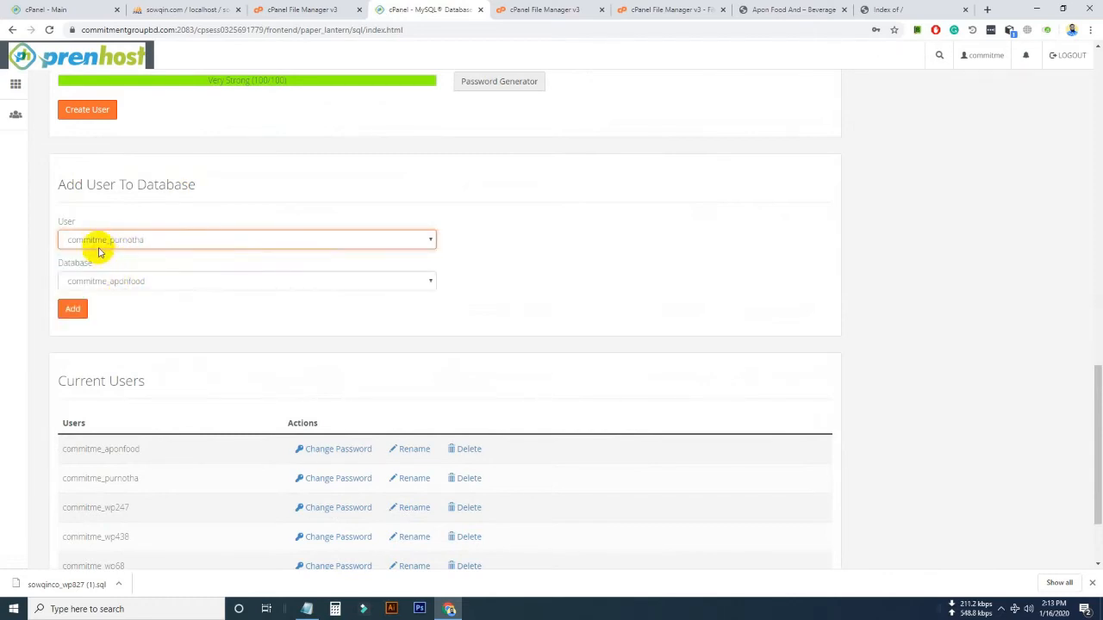
{"action": "left_click", "coordinate": [112, 281]}
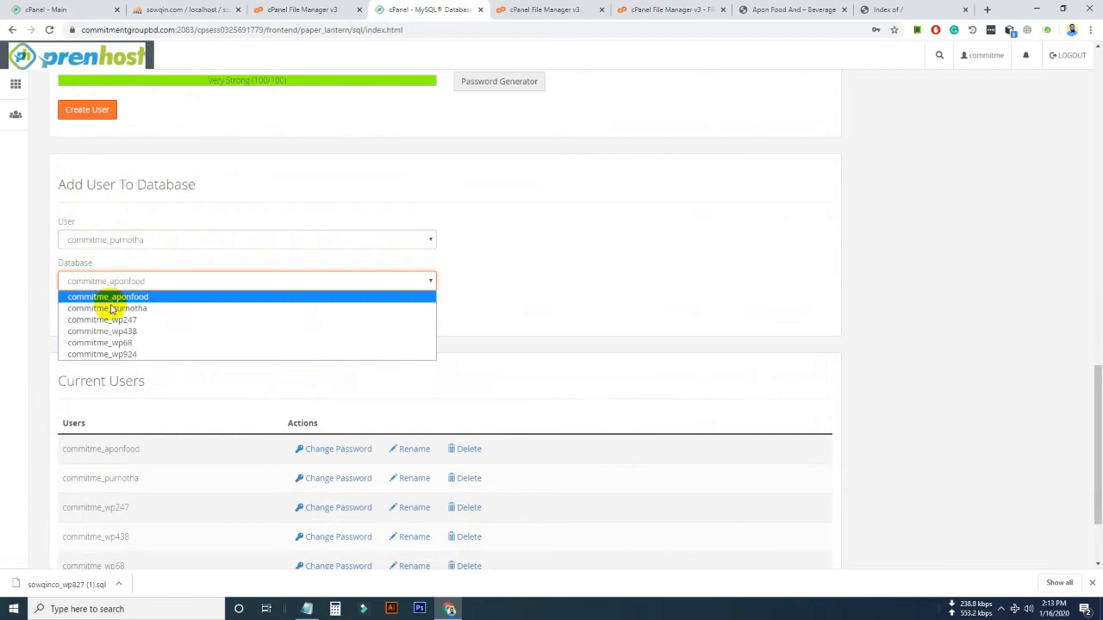
{"action": "left_click", "coordinate": [112, 308]}
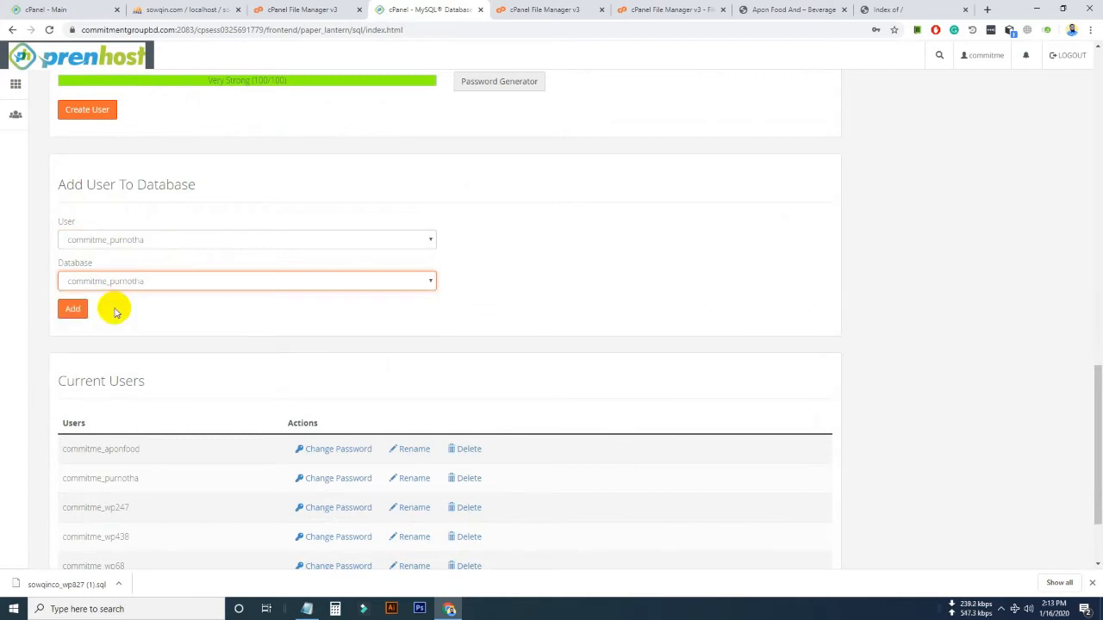
{"action": "left_click", "coordinate": [73, 311]}
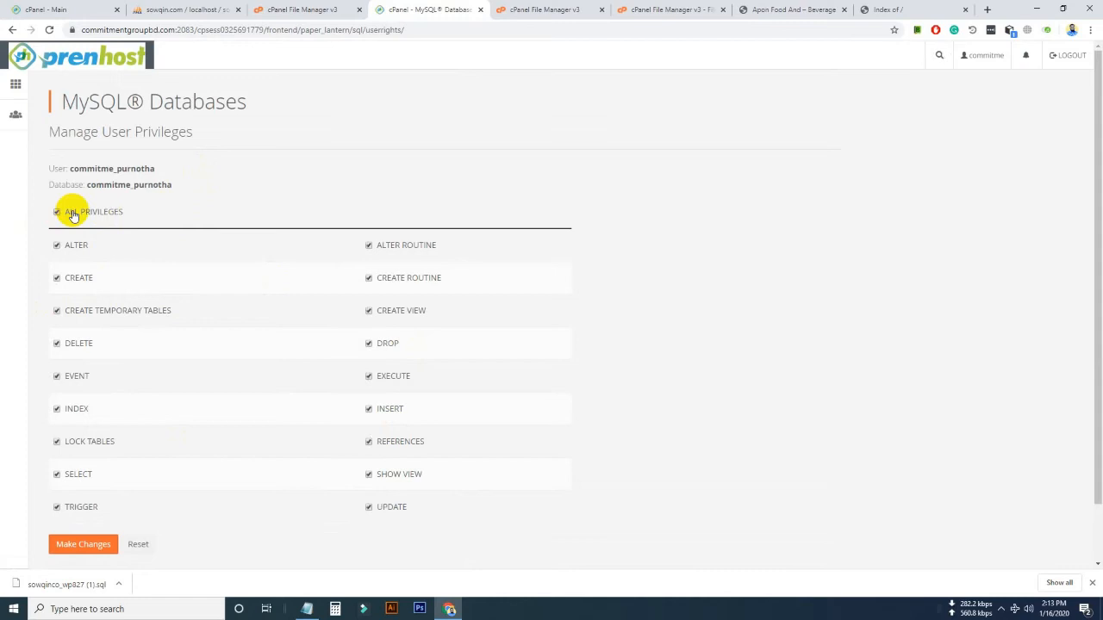
Grant the user all privileges on the database and copy the user and database lines
{"action": "left_click", "coordinate": [83, 544]}
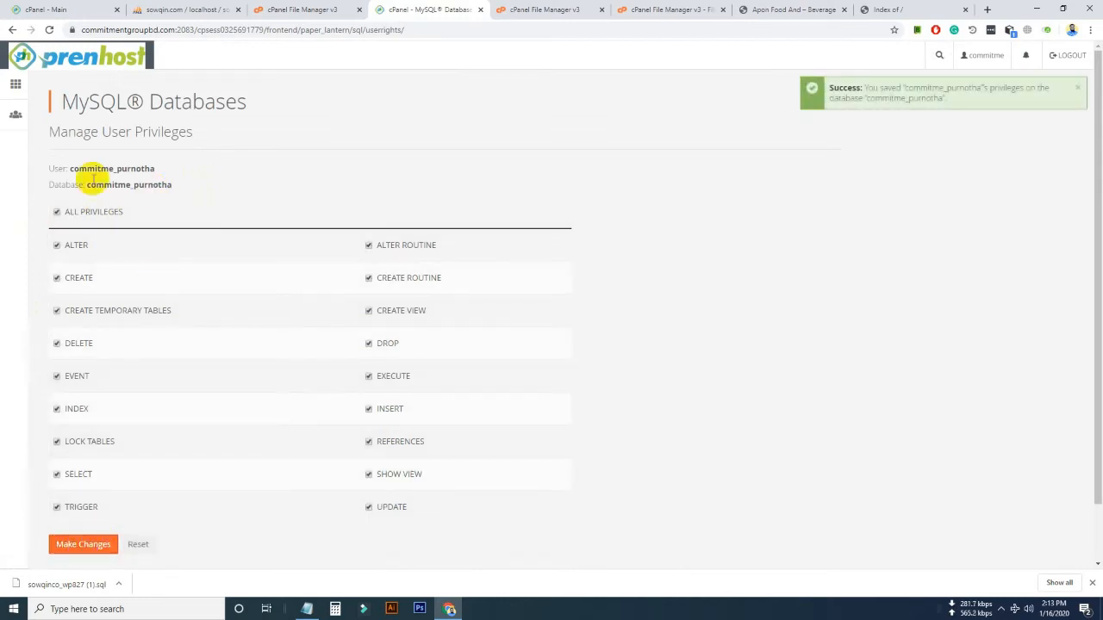
{"action": "left_click_drag", "start_coordinate": [46, 167], "coordinate": [172, 189]}
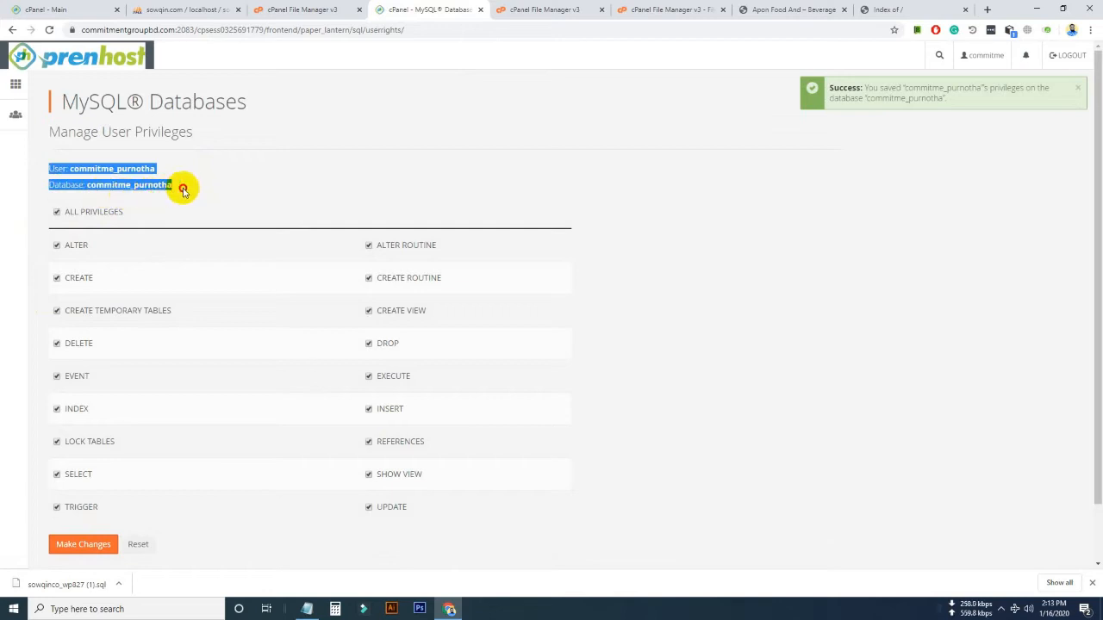
{"action": "right_click", "coordinate": [133, 163]}
{"action": "right_click", "coordinate": [113, 172]}
{"action": "left_click", "coordinate": [138, 177]}
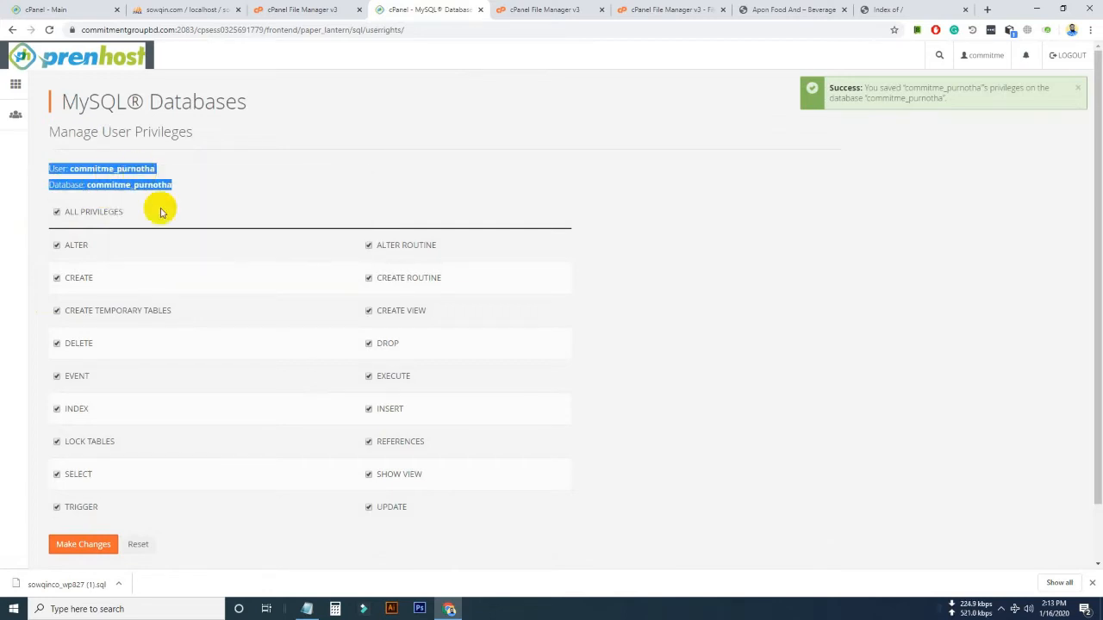
Paste the user and database names into Notepad and close the MySQL Databases tab
{"action": "left_click", "coordinate": [450, 610]}
{"action": "left_click", "coordinate": [450, 610]}
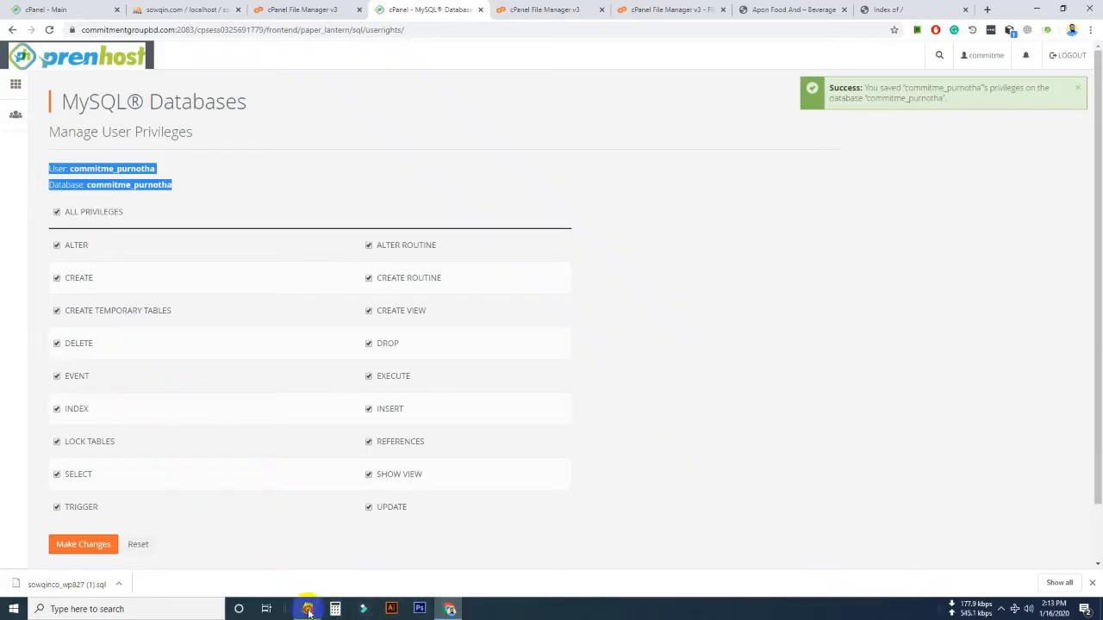
{"action": "left_click", "coordinate": [307, 609]}
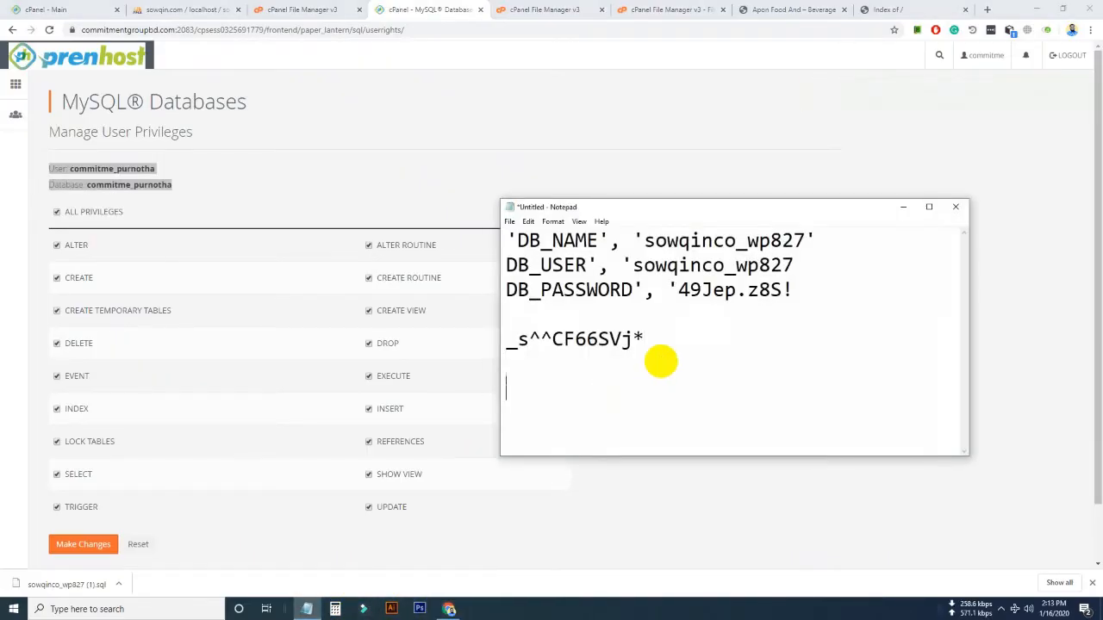
{"action": "key", "text": "ctrl+v"}
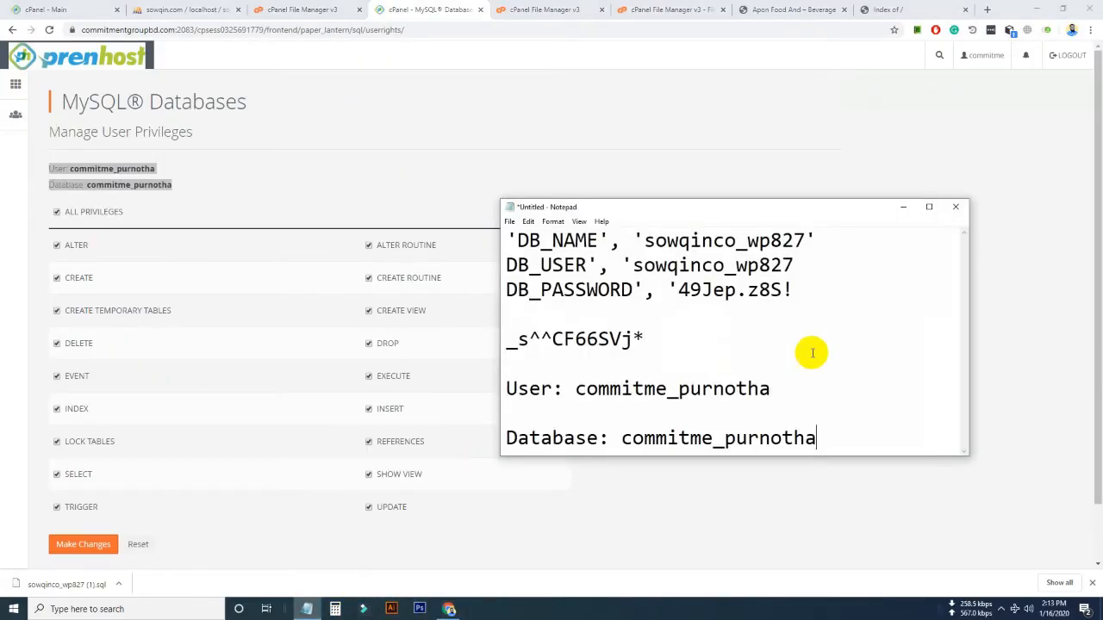
{"action": "left_click", "coordinate": [903, 207]}
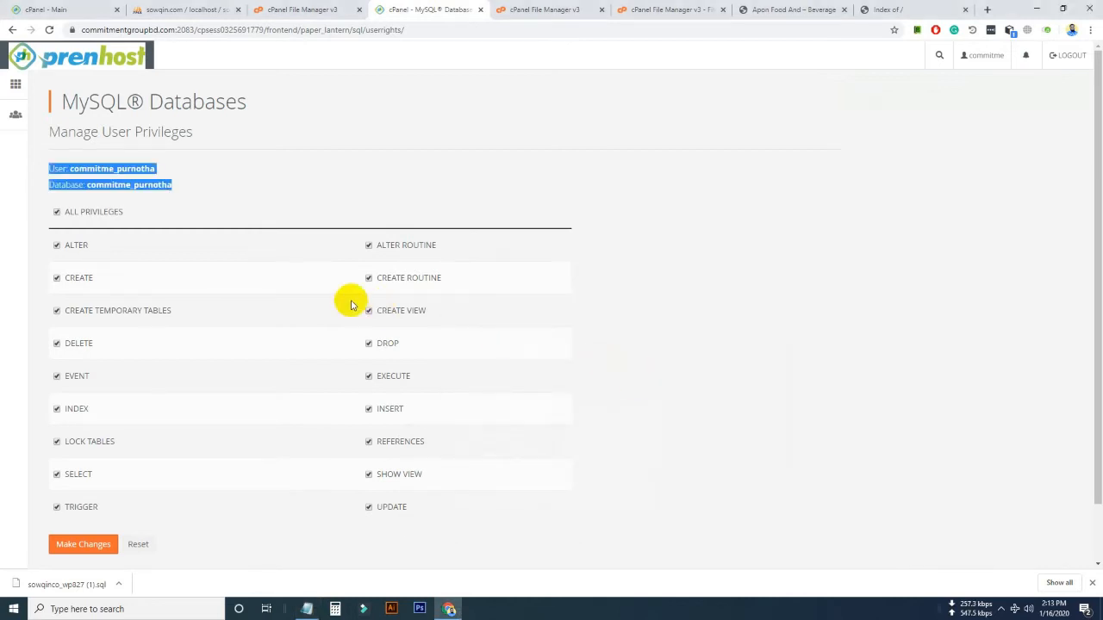
{"action": "key", "text": "ctrl+w"}
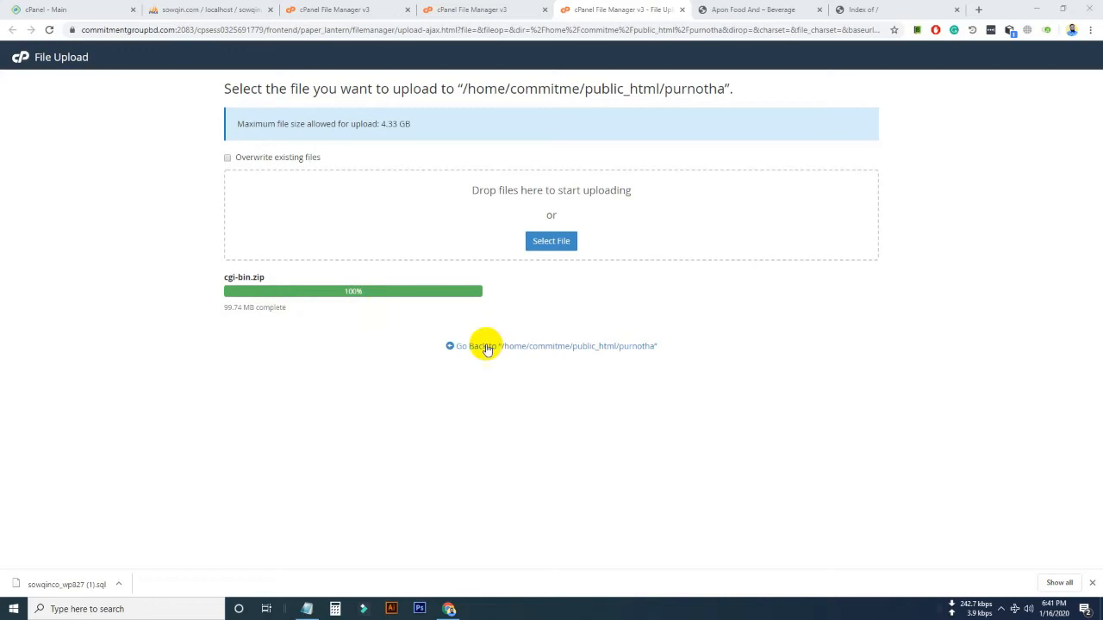
Extract cgi-bin.zip into the purnotha folder and refresh the listing to show wp-admin, wp-content and wp-config.php
{"action": "left_click", "coordinate": [551, 348]}
{"action": "left_click", "coordinate": [551, 349]}
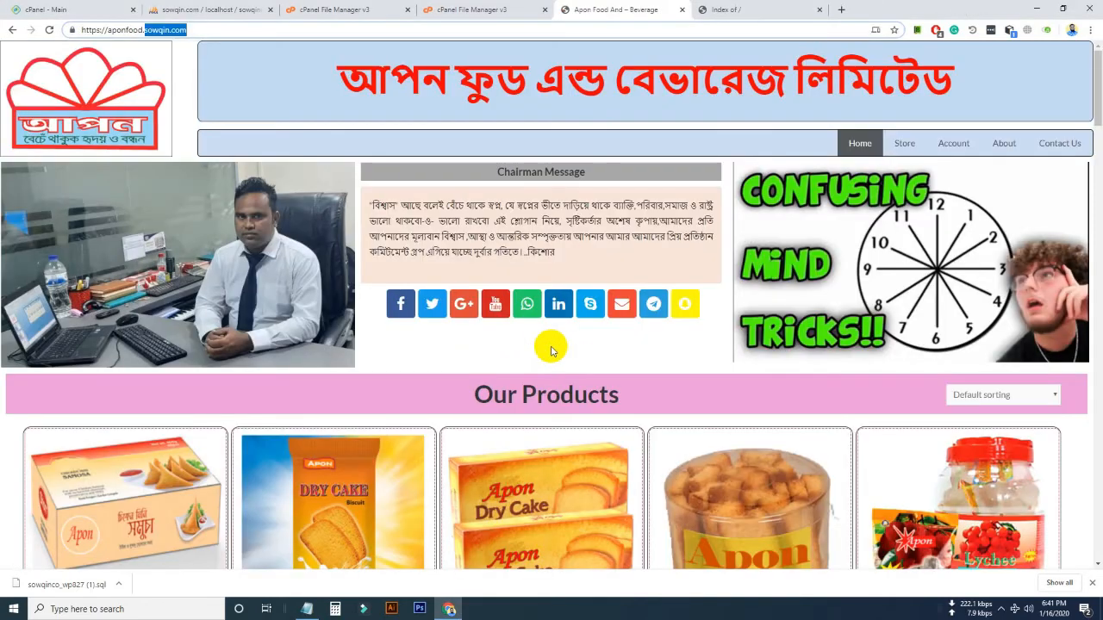
{"action": "left_click", "coordinate": [468, 8]}
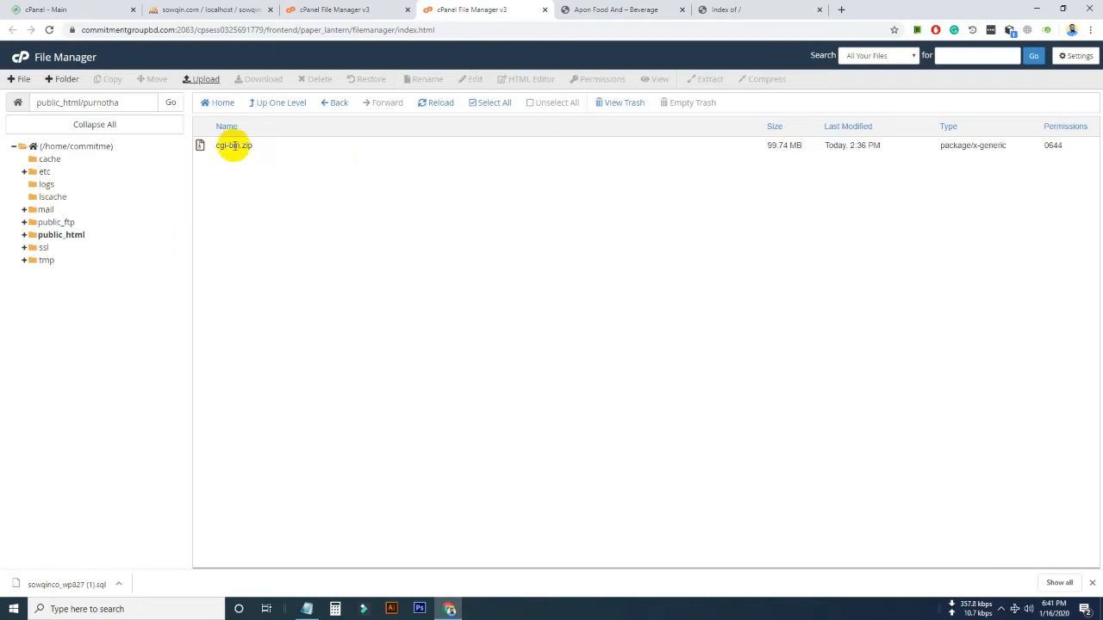
{"action": "left_click", "coordinate": [425, 106]}
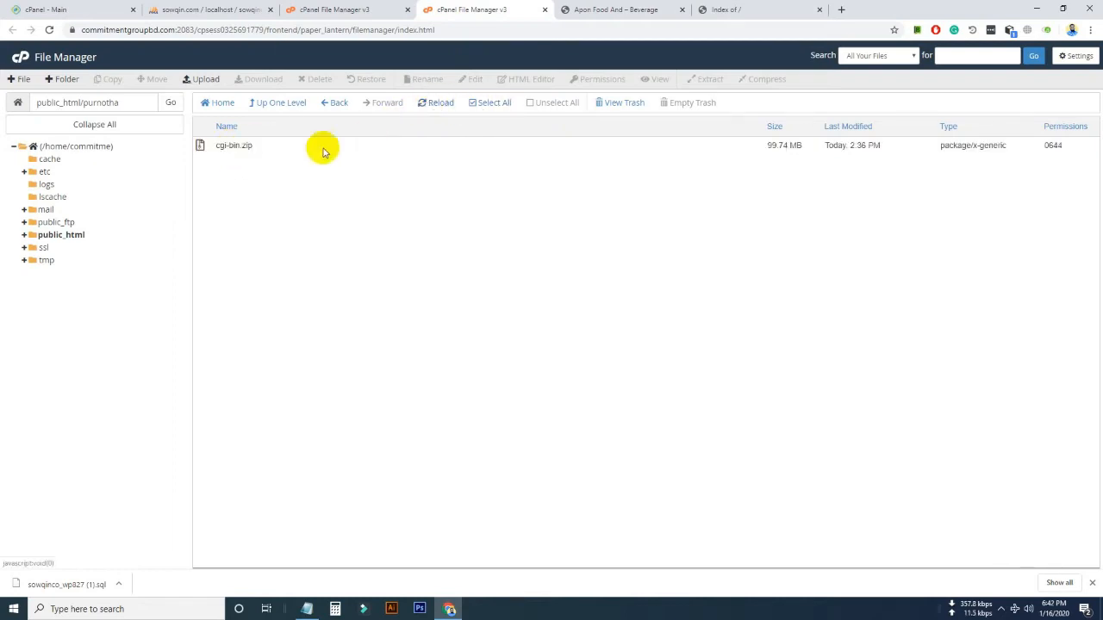
{"action": "left_click", "coordinate": [237, 146]}
{"action": "right_click", "coordinate": [250, 147]}
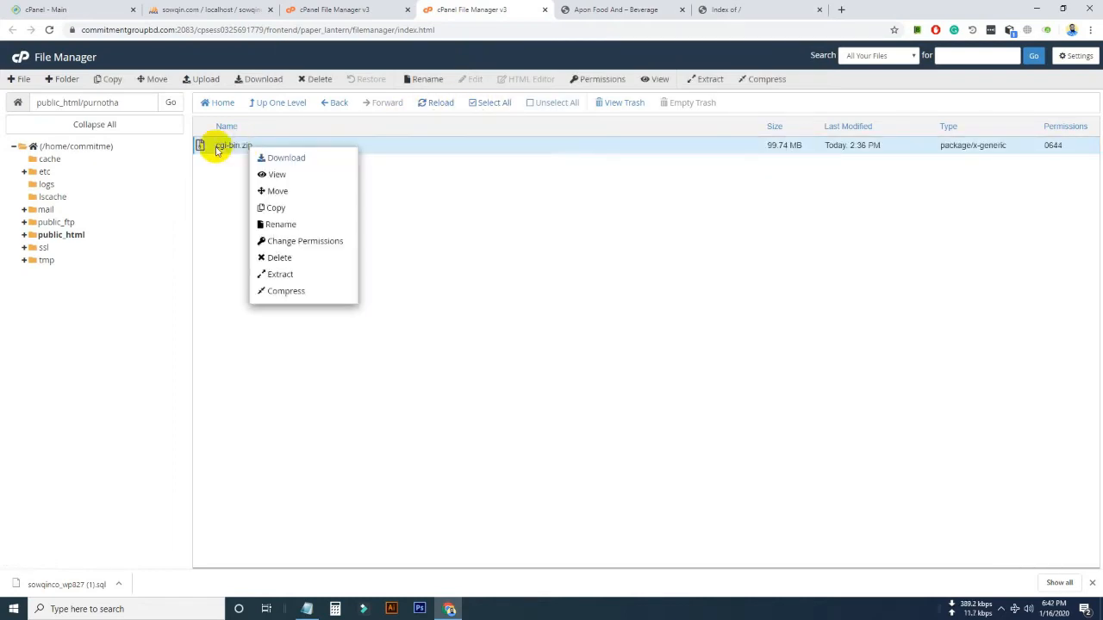
{"action": "left_click", "coordinate": [221, 148]}
{"action": "left_click", "coordinate": [240, 146]}
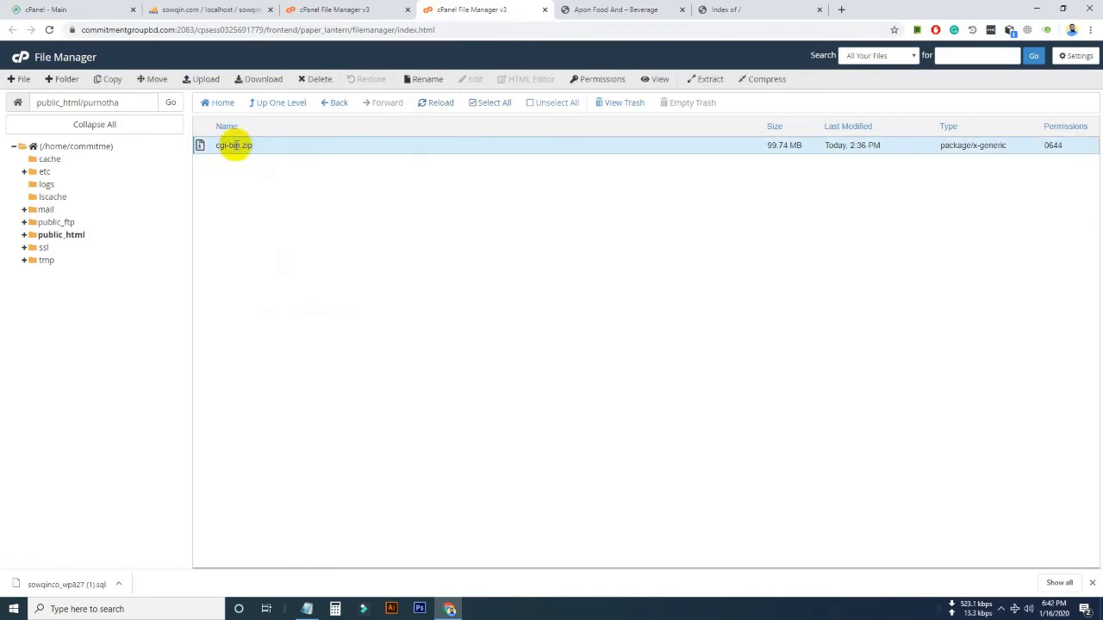
{"action": "right_click", "coordinate": [235, 145]}
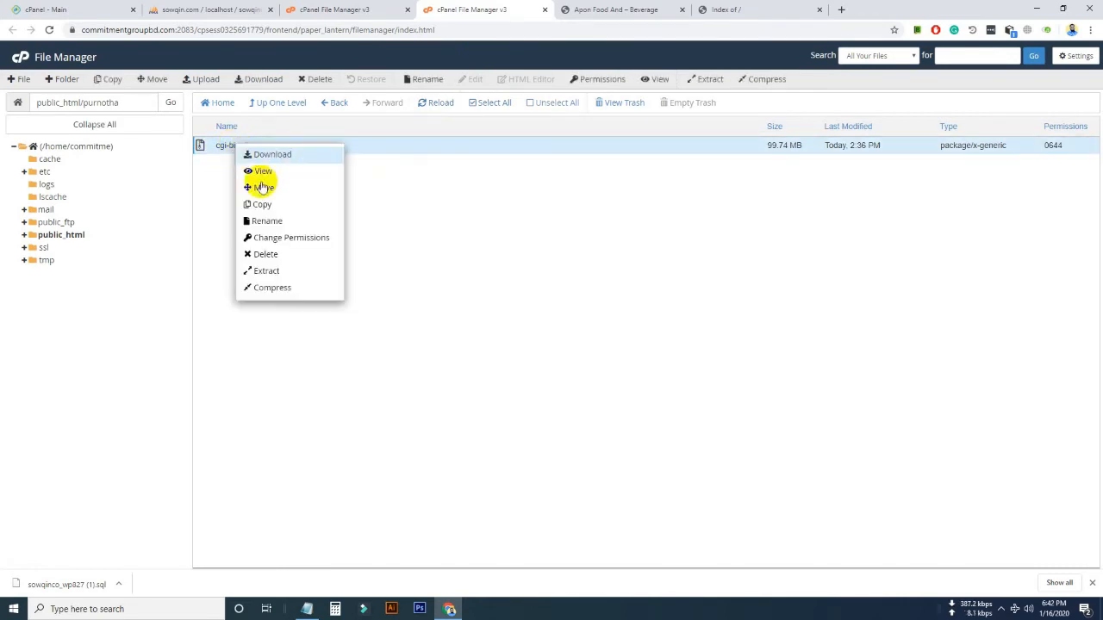
{"action": "left_click", "coordinate": [267, 272]}
{"action": "left_click", "coordinate": [635, 363]}
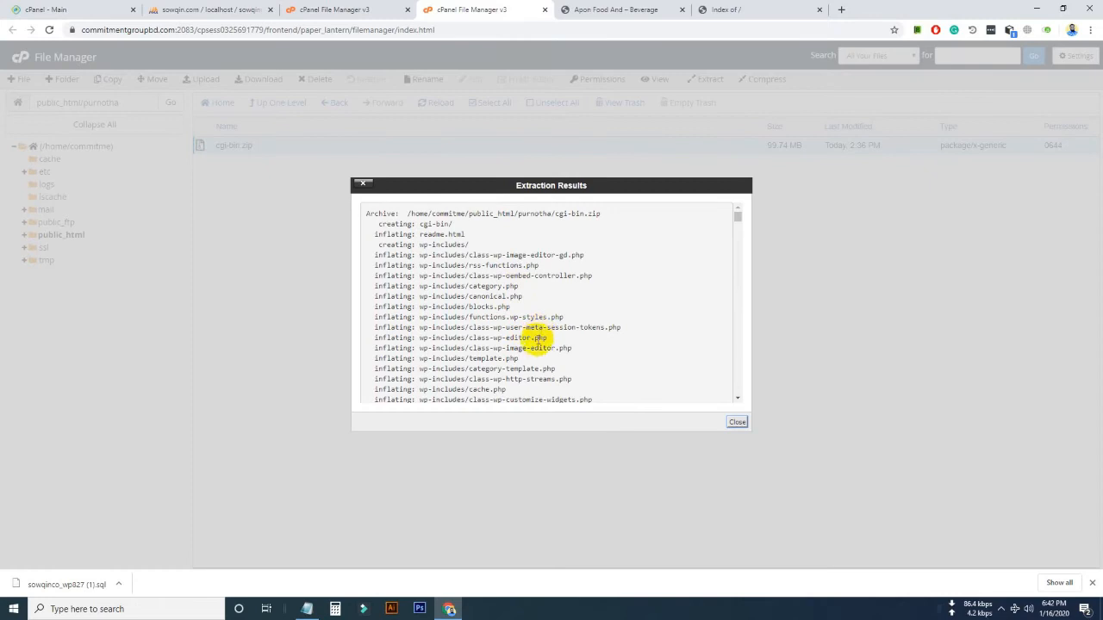
{"action": "left_click", "coordinate": [737, 422]}
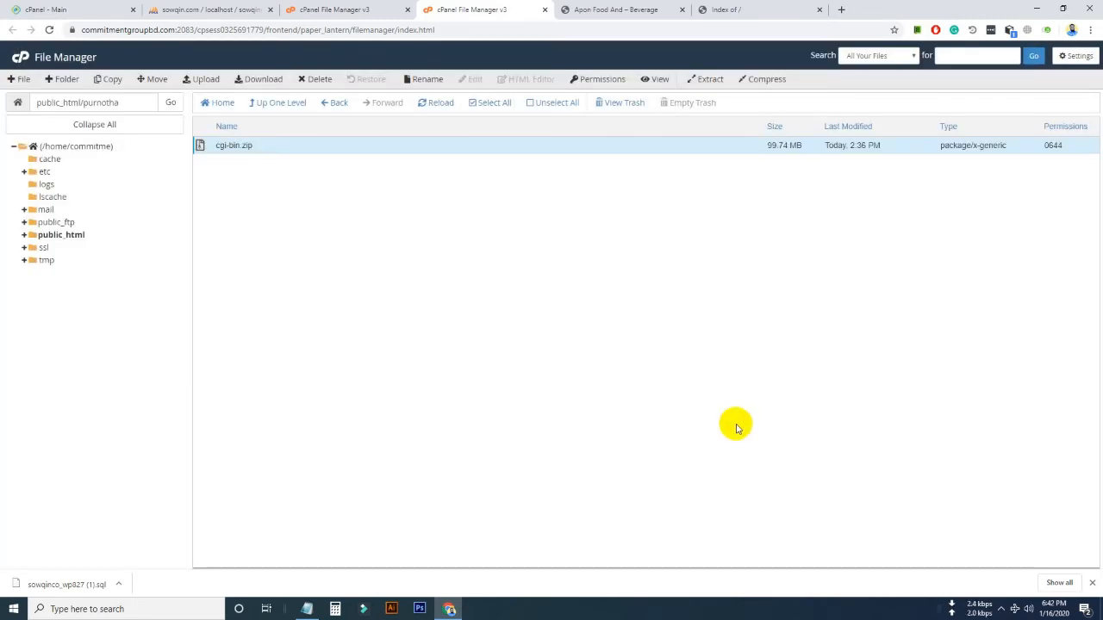
{"action": "left_click", "coordinate": [423, 106]}
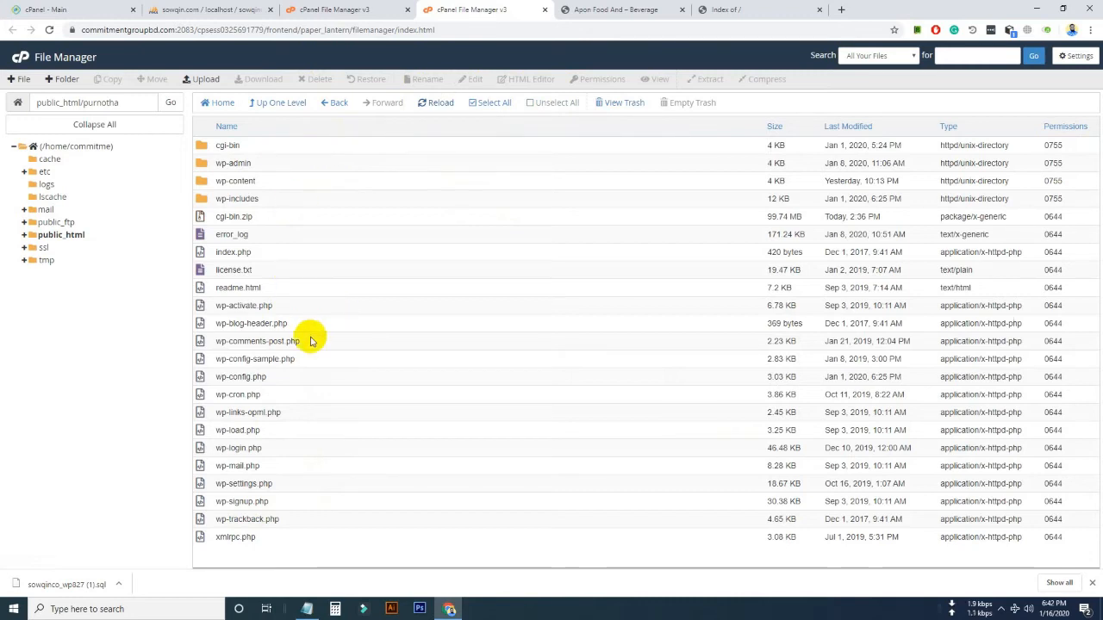
Open wp-config.php from the purnotha folder in the File Manager code editor
{"action": "left_click", "coordinate": [243, 377]}
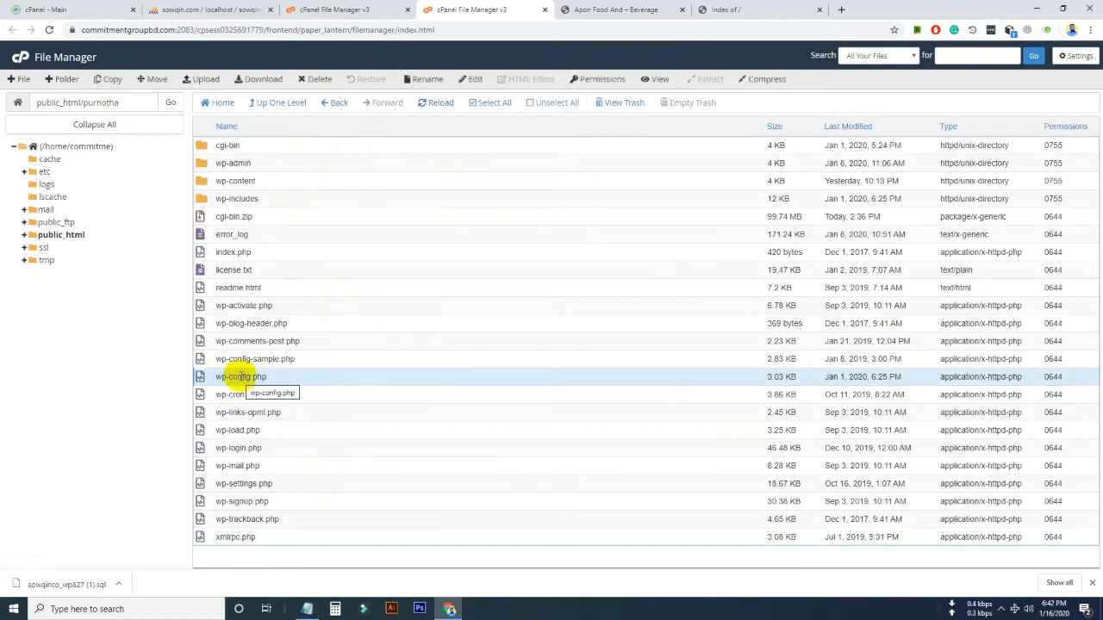
{"action": "right_click", "coordinate": [243, 377]}
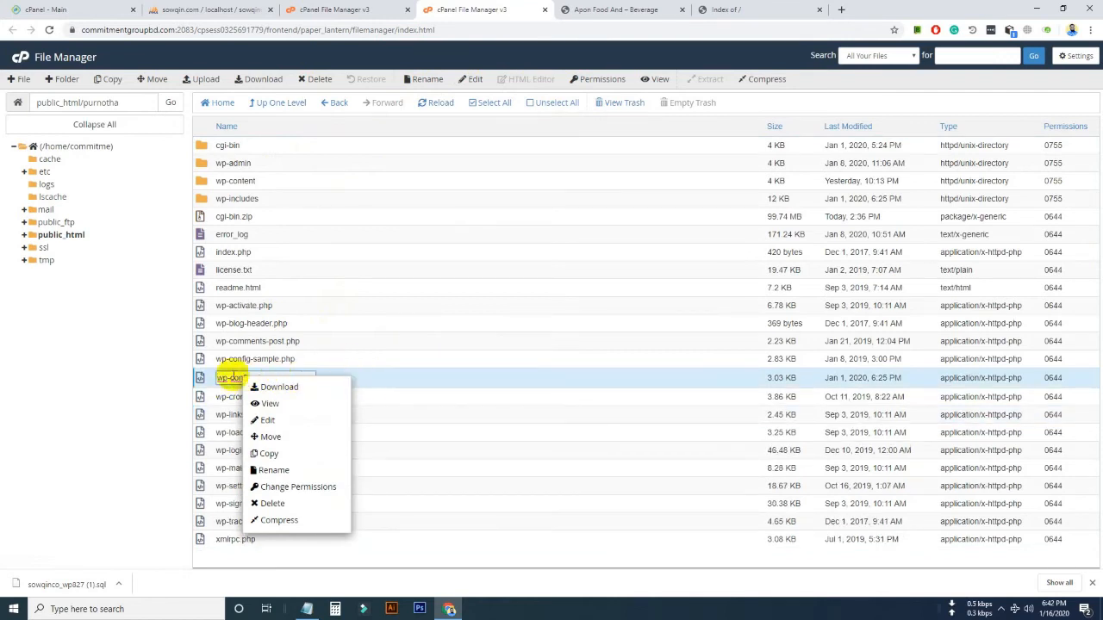
{"action": "left_click", "coordinate": [384, 382]}
{"action": "left_click", "coordinate": [300, 383]}
{"action": "right_click", "coordinate": [290, 378]}
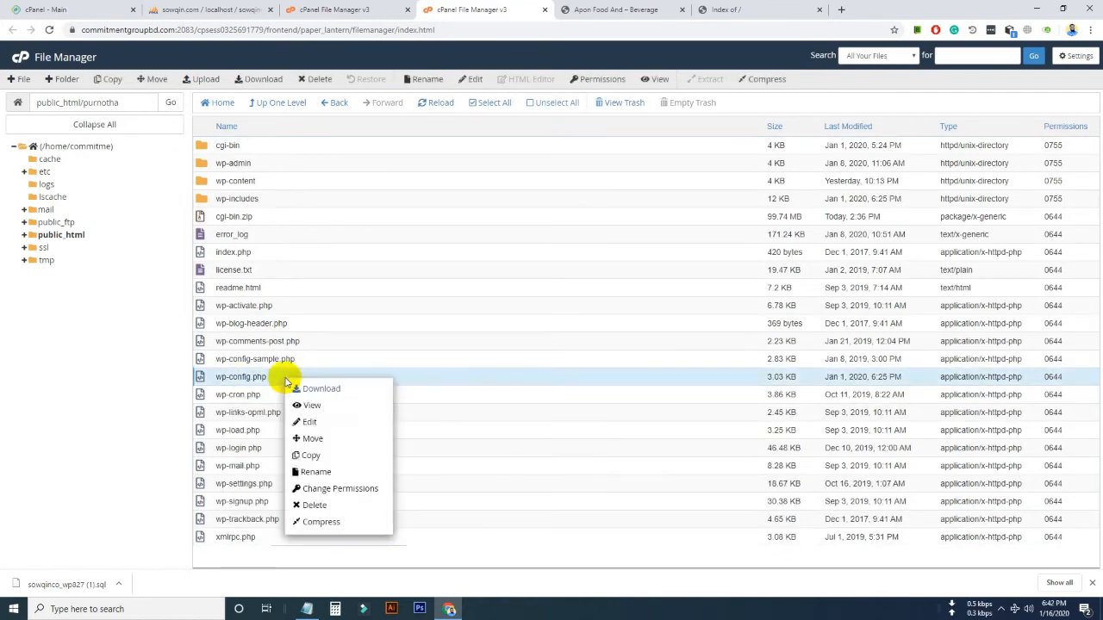
{"action": "left_click", "coordinate": [311, 423]}
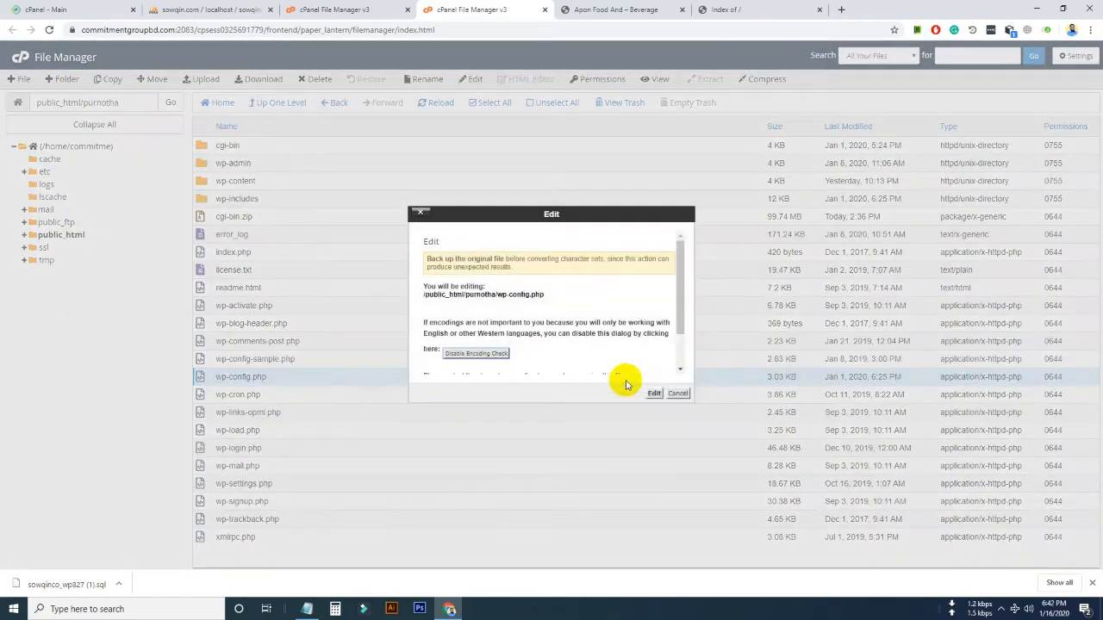
{"action": "left_click", "coordinate": [654, 392]}
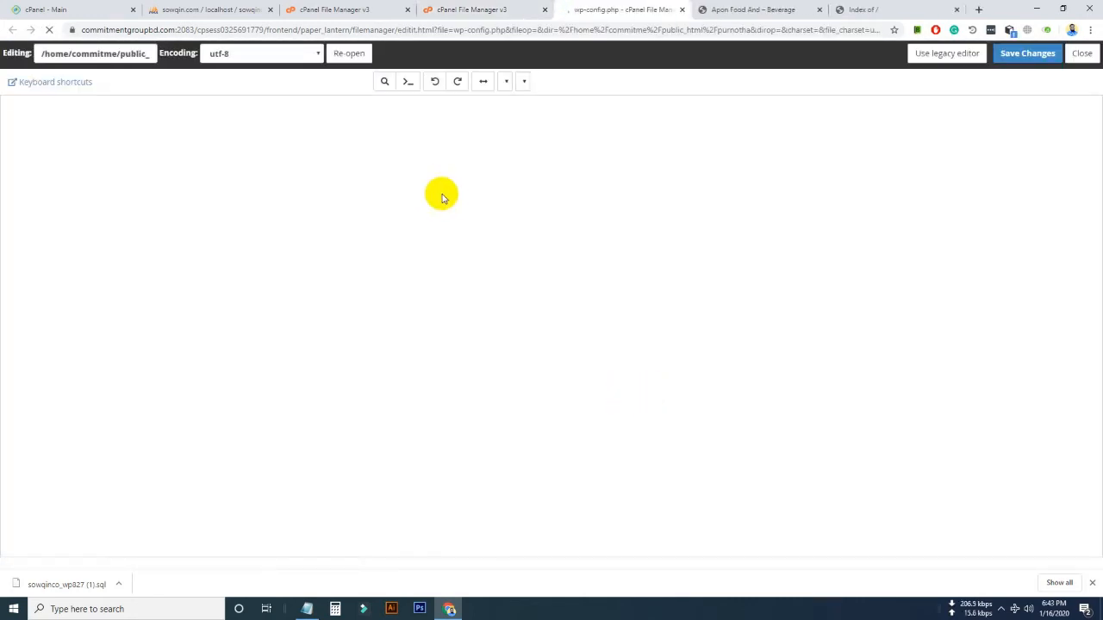
Copy the new database user name commitme_purnotha from the saved credentials notes
{"action": "left_click", "coordinate": [134, 307]}
{"action": "left_click", "coordinate": [135, 290]}
{"action": "left_click", "coordinate": [138, 316]}
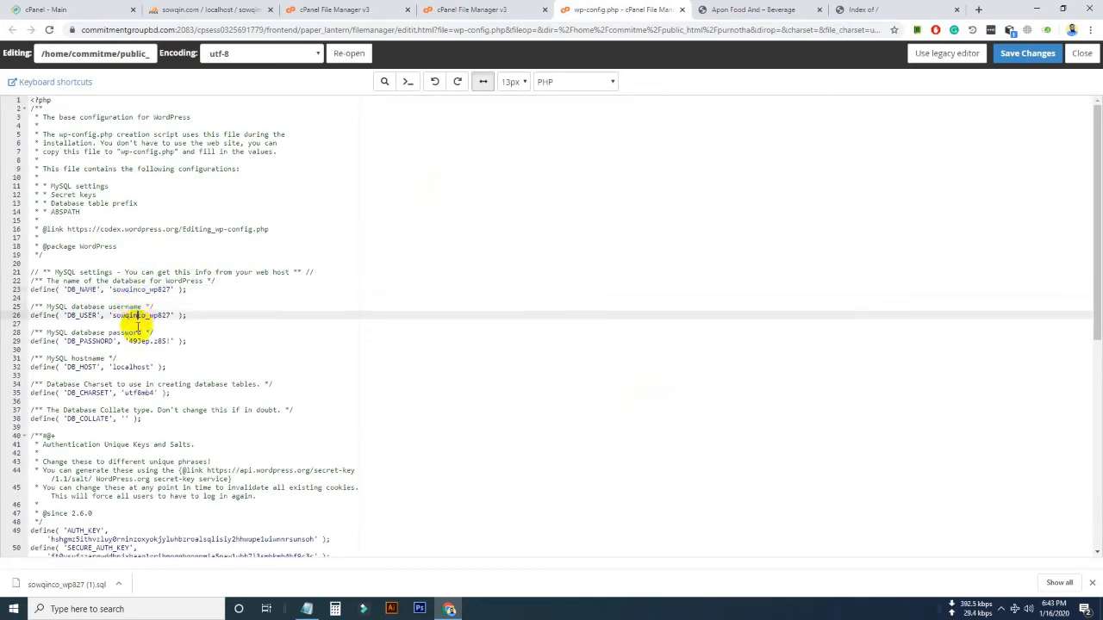
{"action": "left_click", "coordinate": [306, 608]}
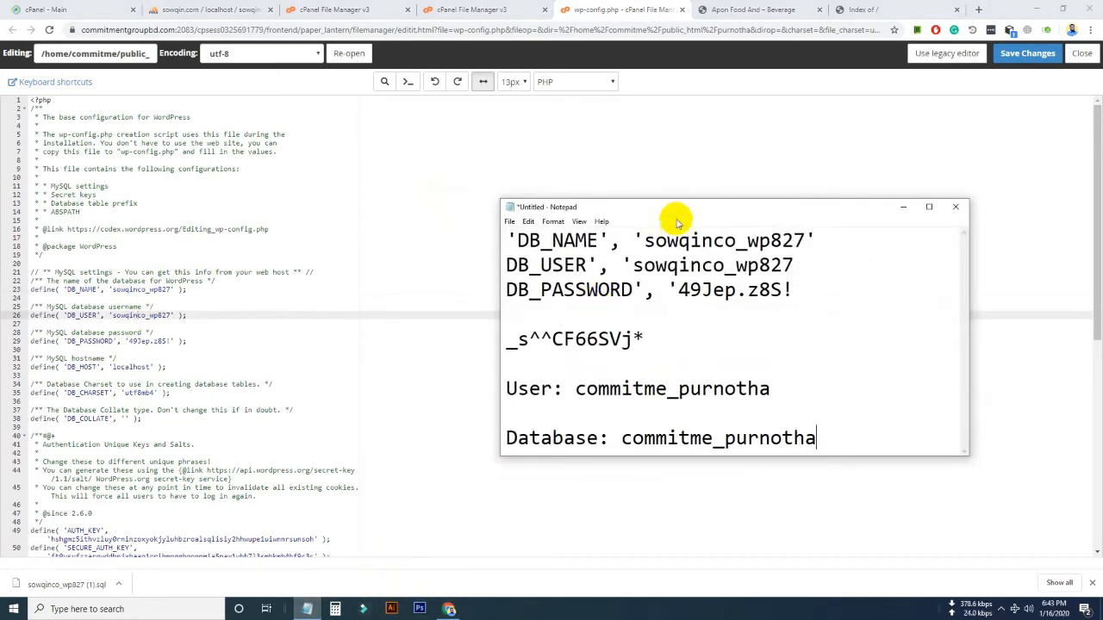
{"action": "left_click", "coordinate": [575, 388]}
{"action": "left_click_drag", "start_coordinate": [576, 389], "coordinate": [770, 388]}
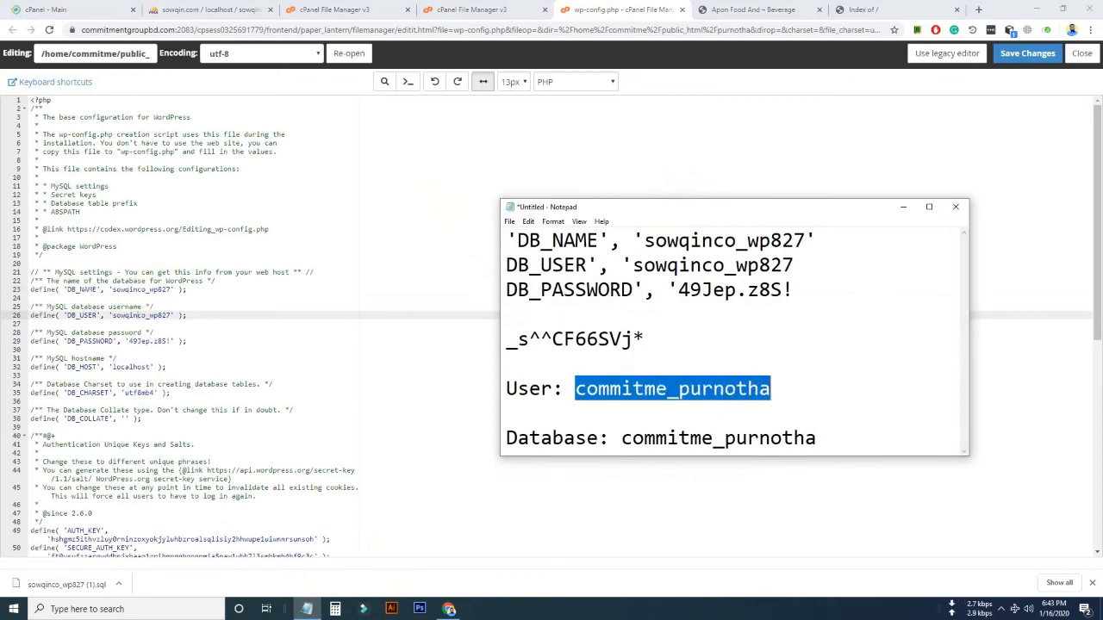
{"action": "right_click", "coordinate": [720, 389]}
{"action": "left_click", "coordinate": [752, 428]}
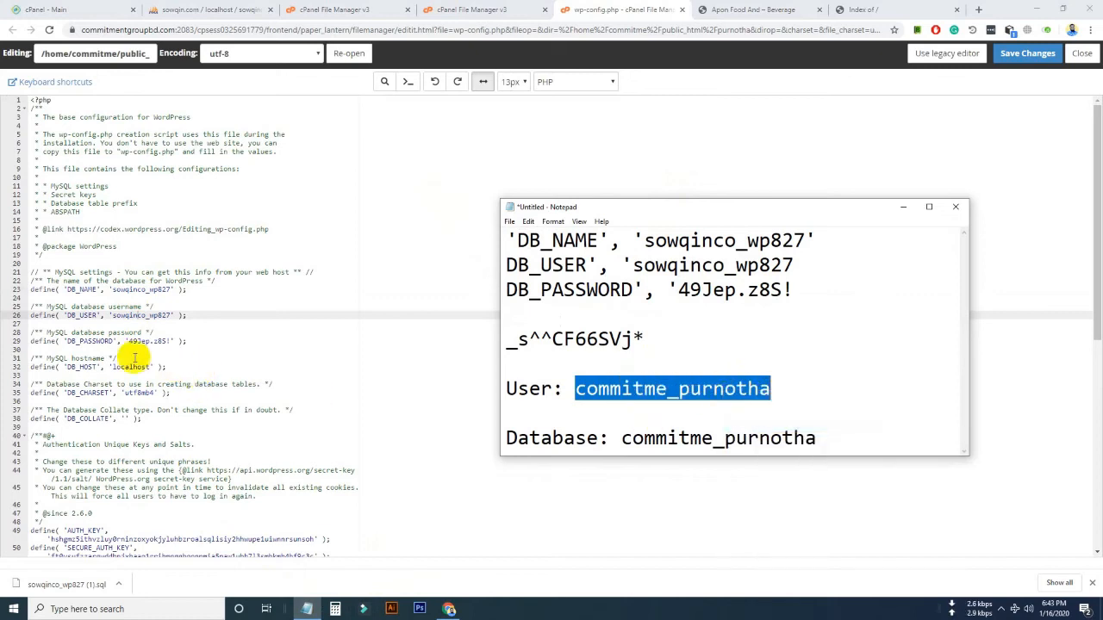
Set both DB_NAME and DB_USER in wp-config.php to commitme_purnotha
{"action": "left_click", "coordinate": [128, 315]}
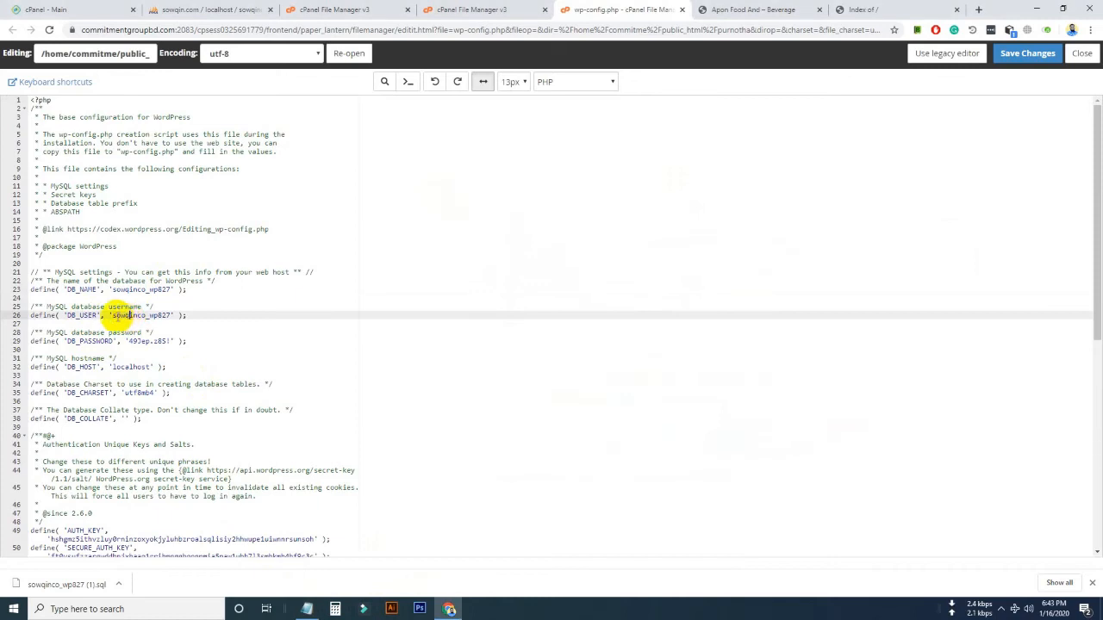
{"action": "left_click", "coordinate": [115, 289]}
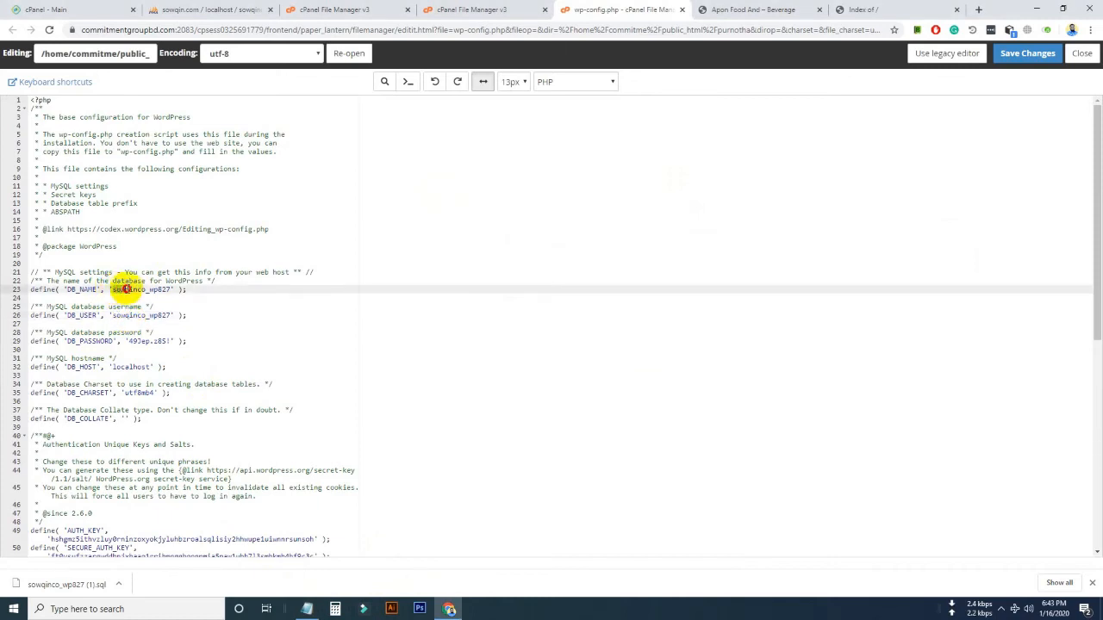
{"action": "left_click_drag", "start_coordinate": [114, 289], "coordinate": [173, 289]}
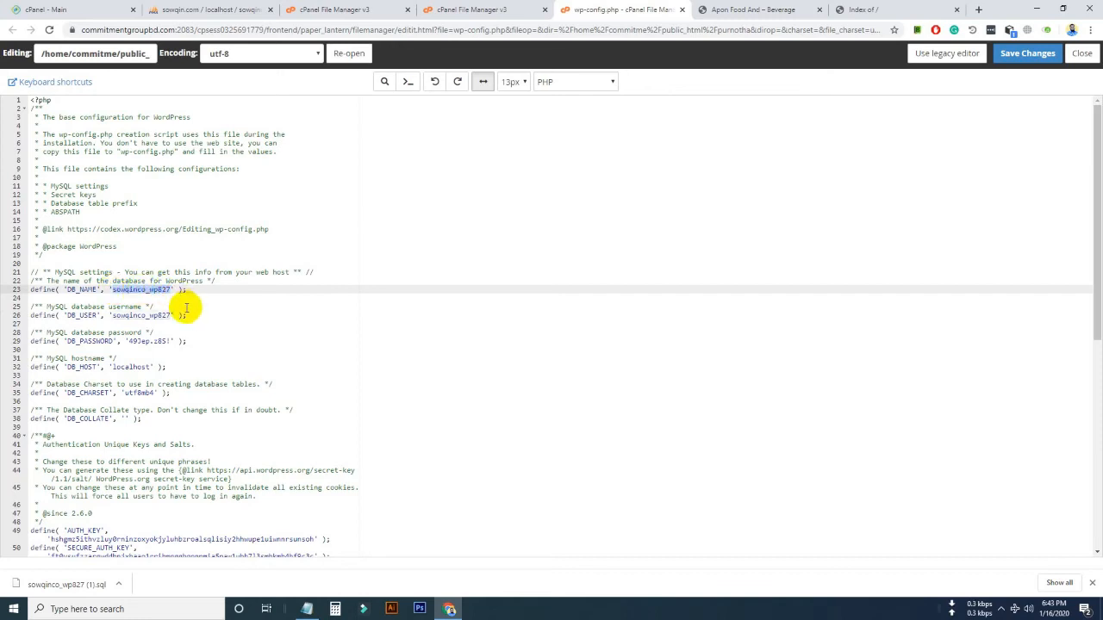
{"action": "key", "text": "ctrl+v"}
{"action": "left_click", "coordinate": [122, 310]}
{"action": "left_click", "coordinate": [112, 316]}
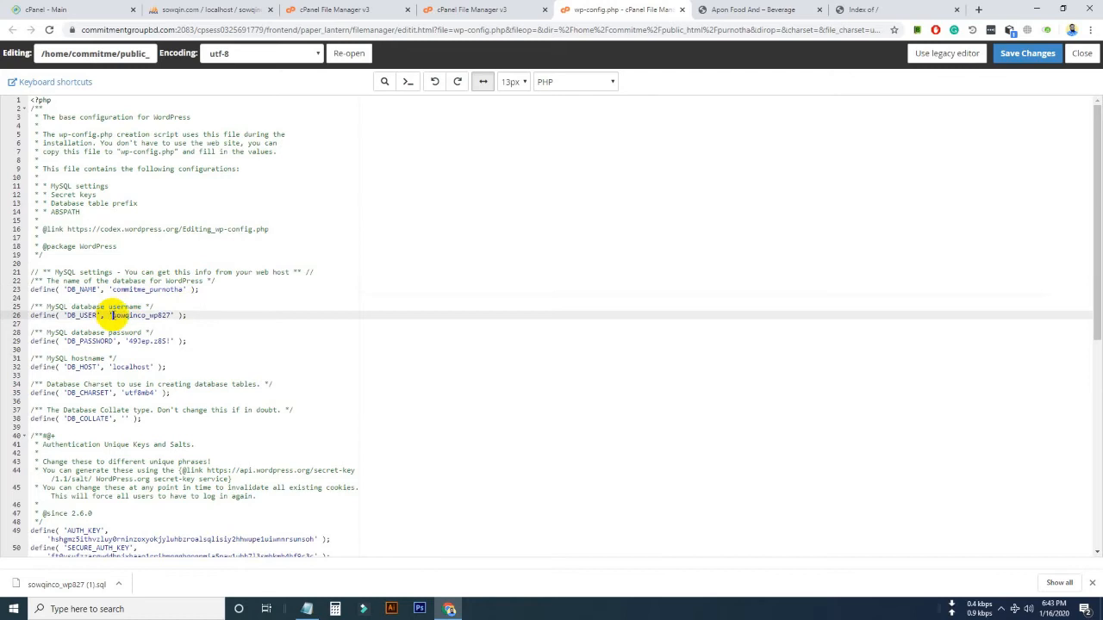
{"action": "left_click_drag", "start_coordinate": [125, 315], "coordinate": [162, 318]}
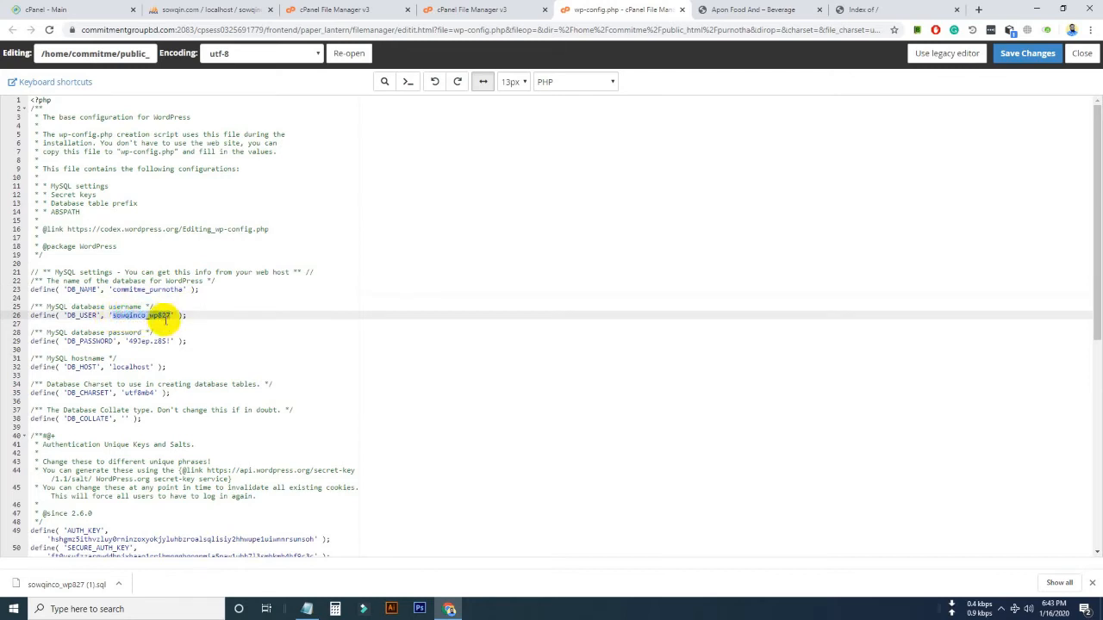
{"action": "key", "text": "ctrl+v"}
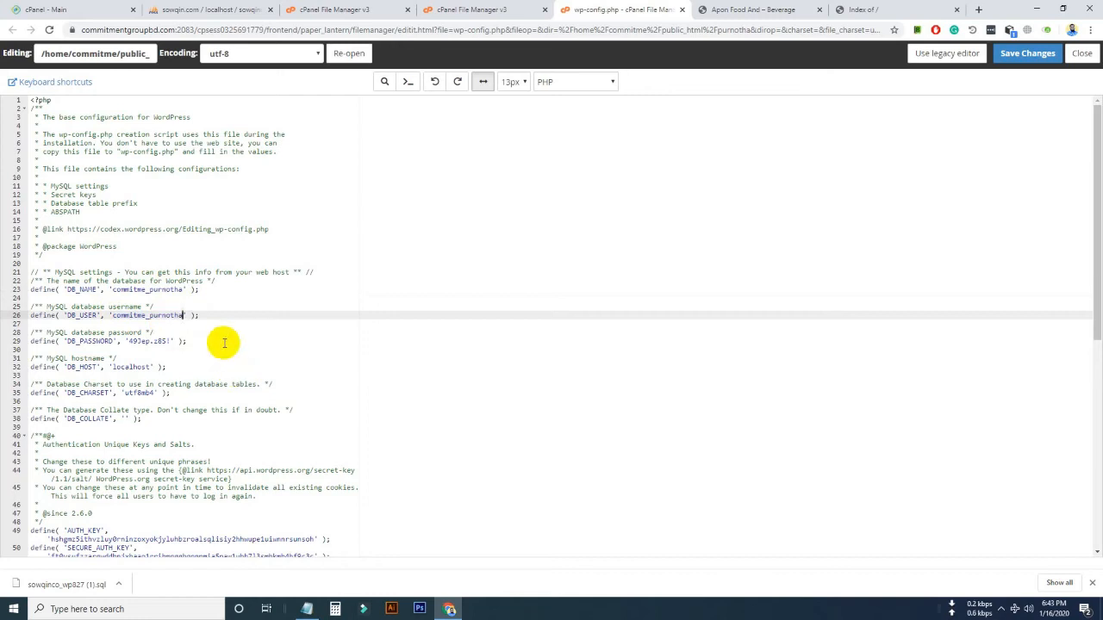
Replace DB_PASSWORD with the new generated password from the notes and save the file
{"action": "left_click", "coordinate": [315, 610]}
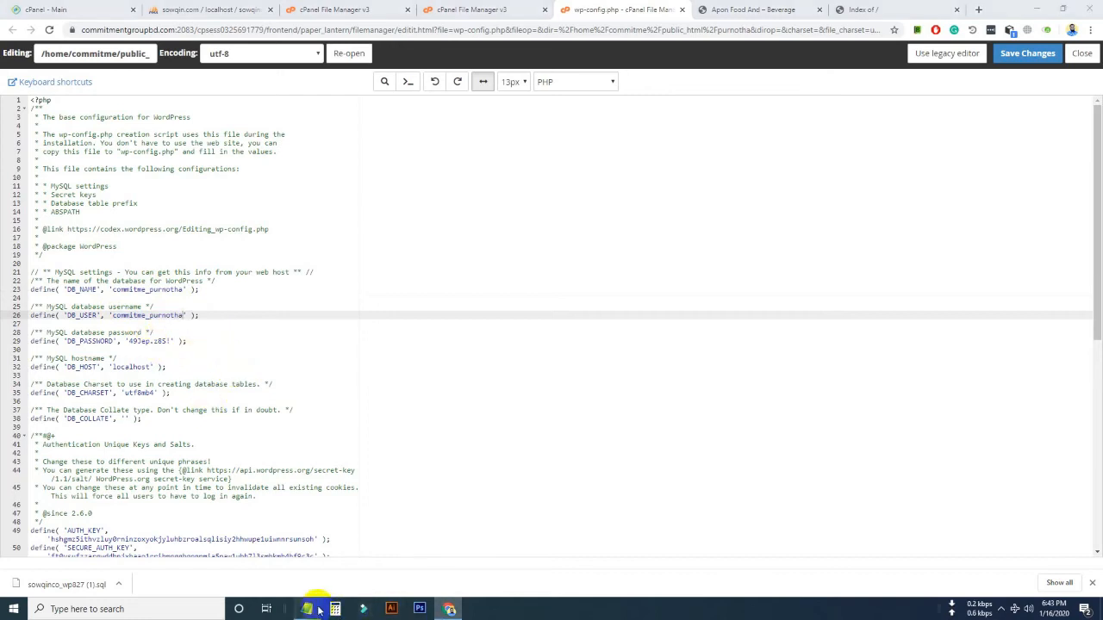
{"action": "left_click", "coordinate": [600, 340]}
{"action": "left_click_drag", "start_coordinate": [651, 338], "coordinate": [520, 342]}
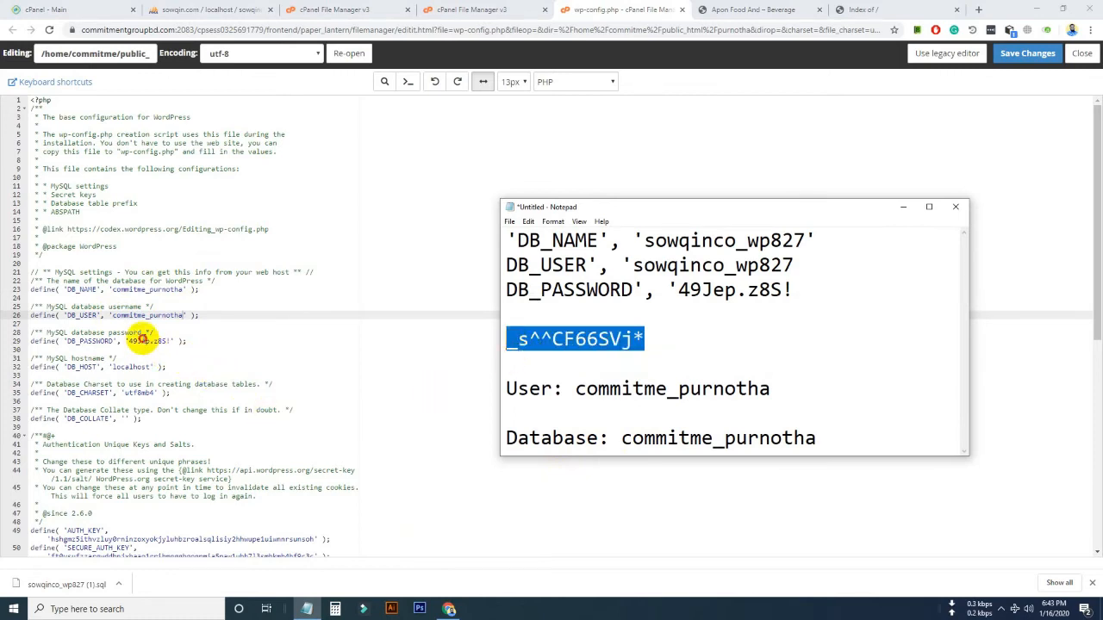
{"action": "left_click", "coordinate": [134, 342]}
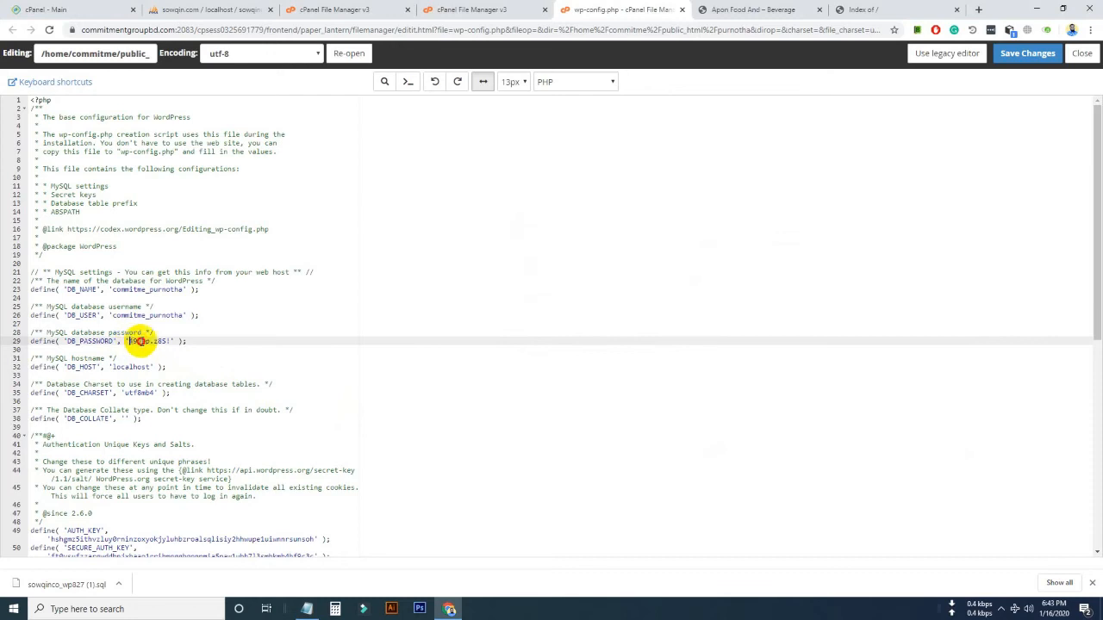
{"action": "left_click_drag", "start_coordinate": [138, 341], "coordinate": [169, 341]}
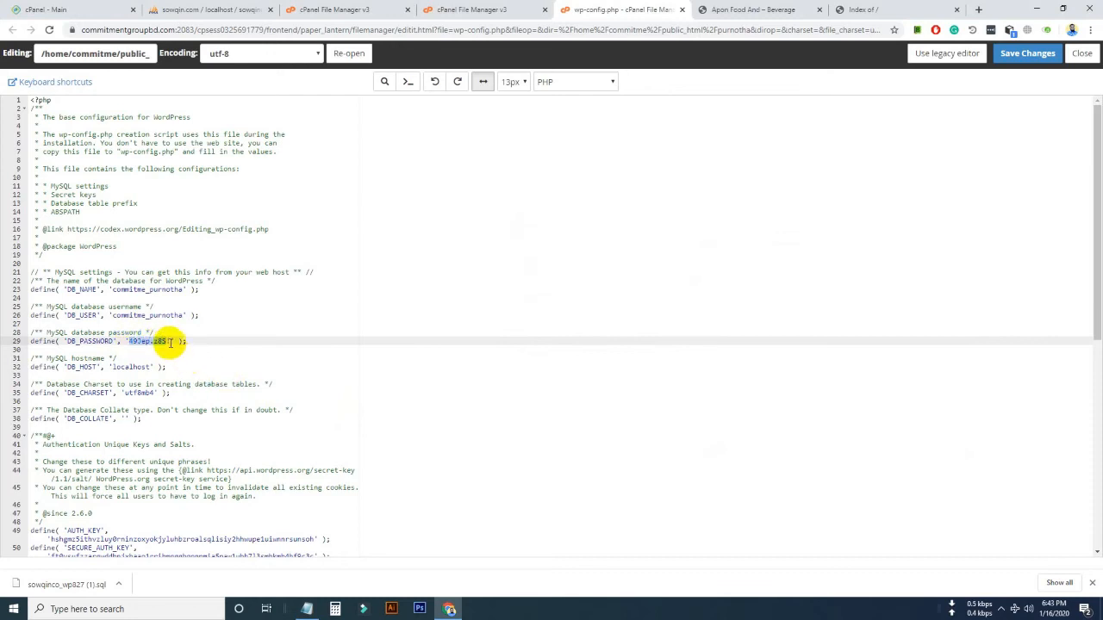
{"action": "left_click_drag", "start_coordinate": [169, 341], "coordinate": [127, 341]}
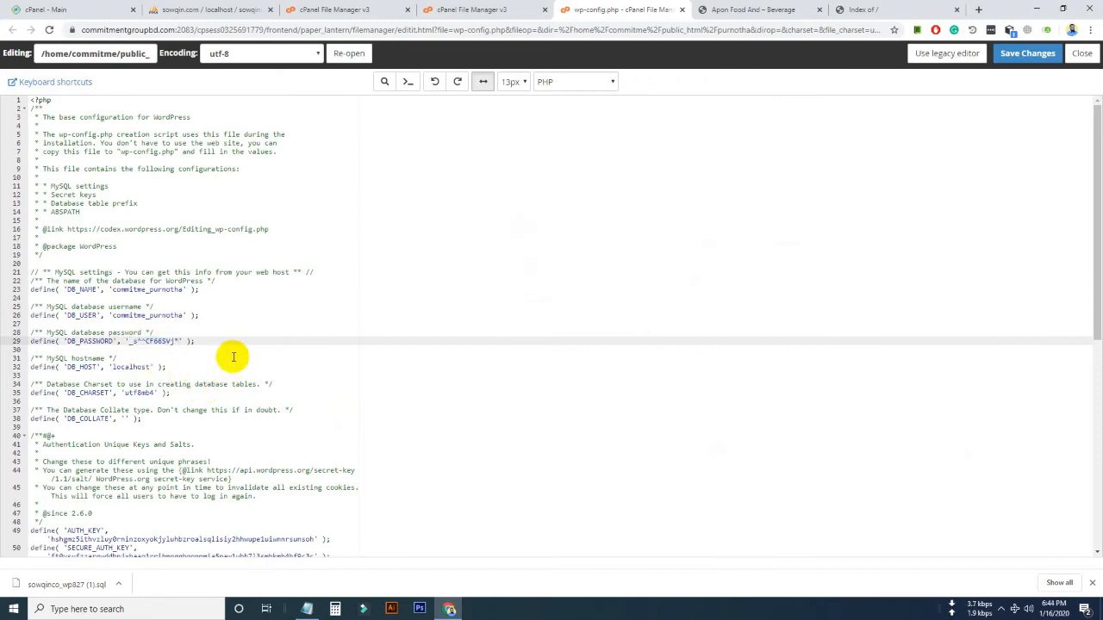
{"action": "left_click", "coordinate": [1024, 54]}
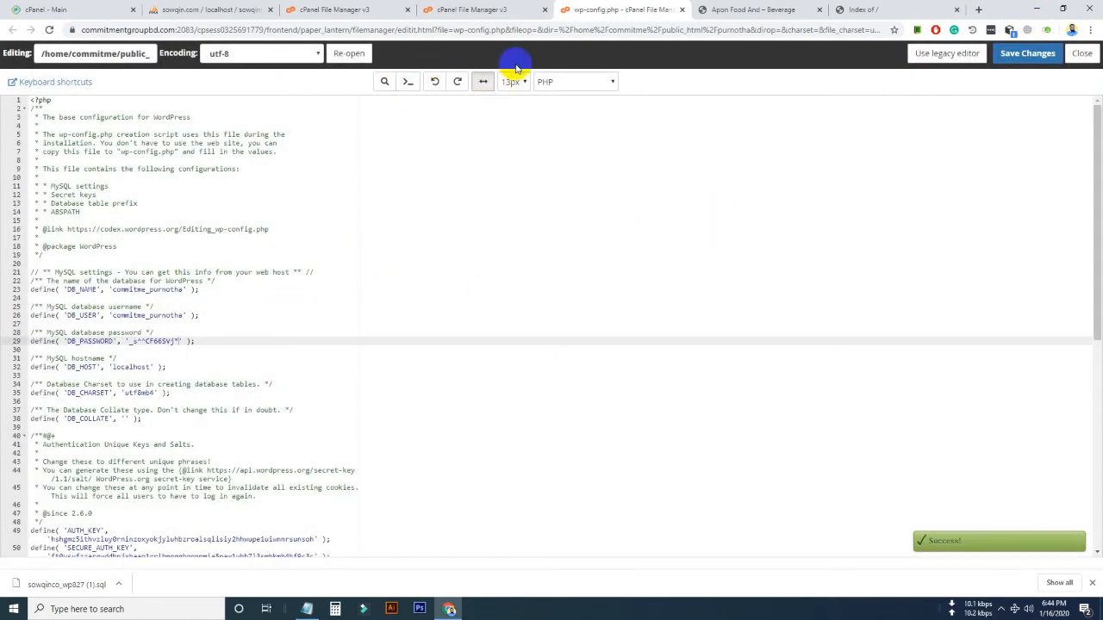
Close the editor tab, return to the new account's cPanel home and launch phpMyAdmin from Databases
{"action": "left_click", "coordinate": [681, 9]}
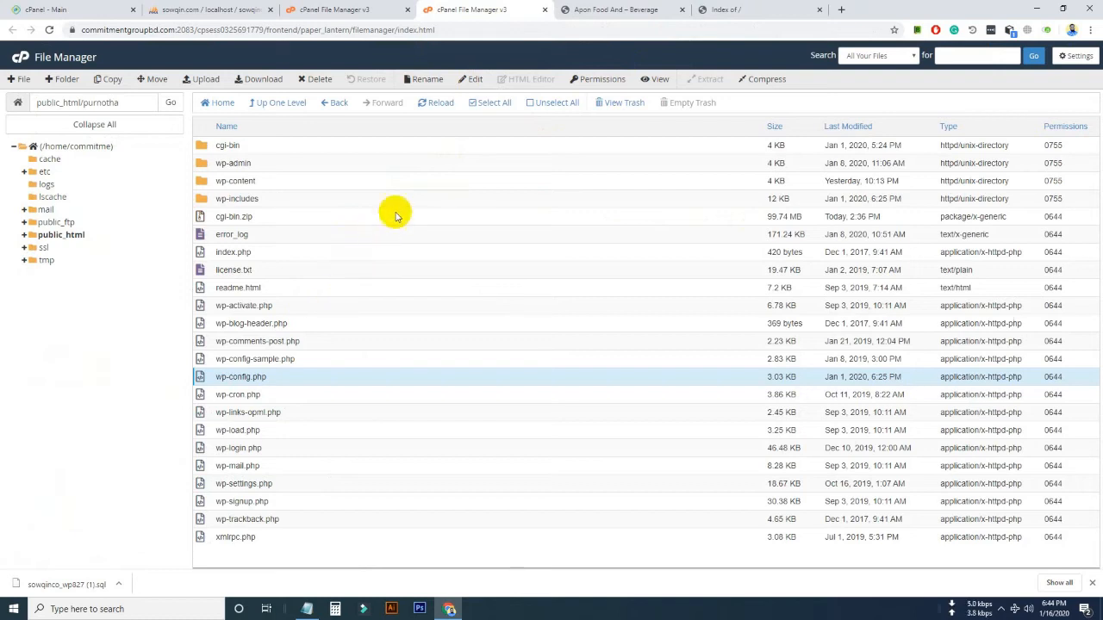
{"action": "left_click", "coordinate": [364, 7]}
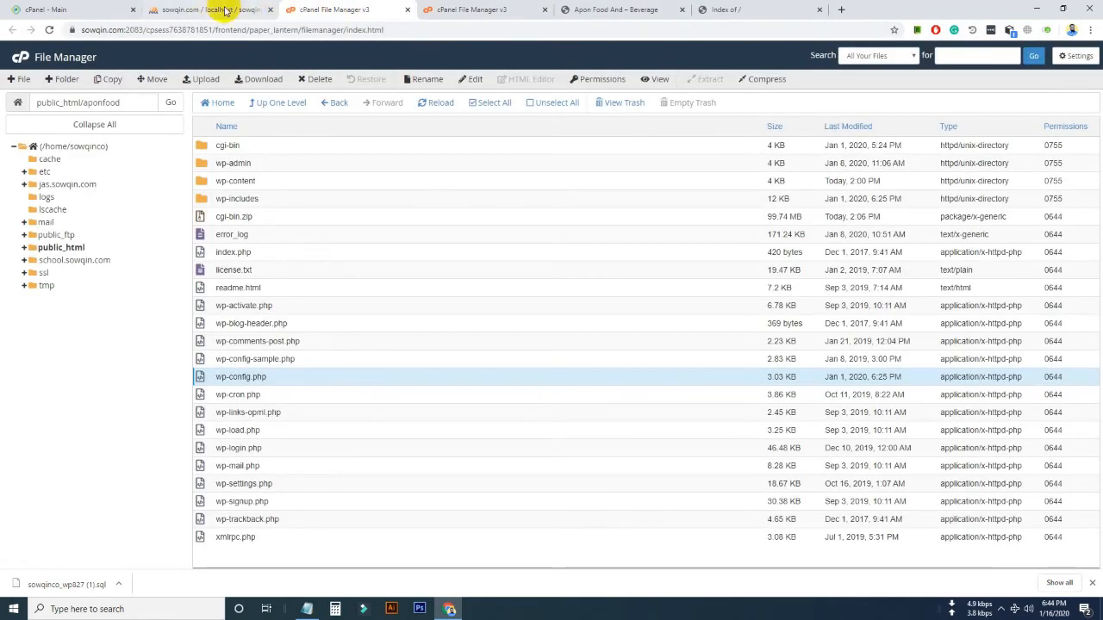
{"action": "left_click", "coordinate": [465, 9]}
{"action": "left_click", "coordinate": [595, 10]}
{"action": "left_click", "coordinate": [437, 15]}
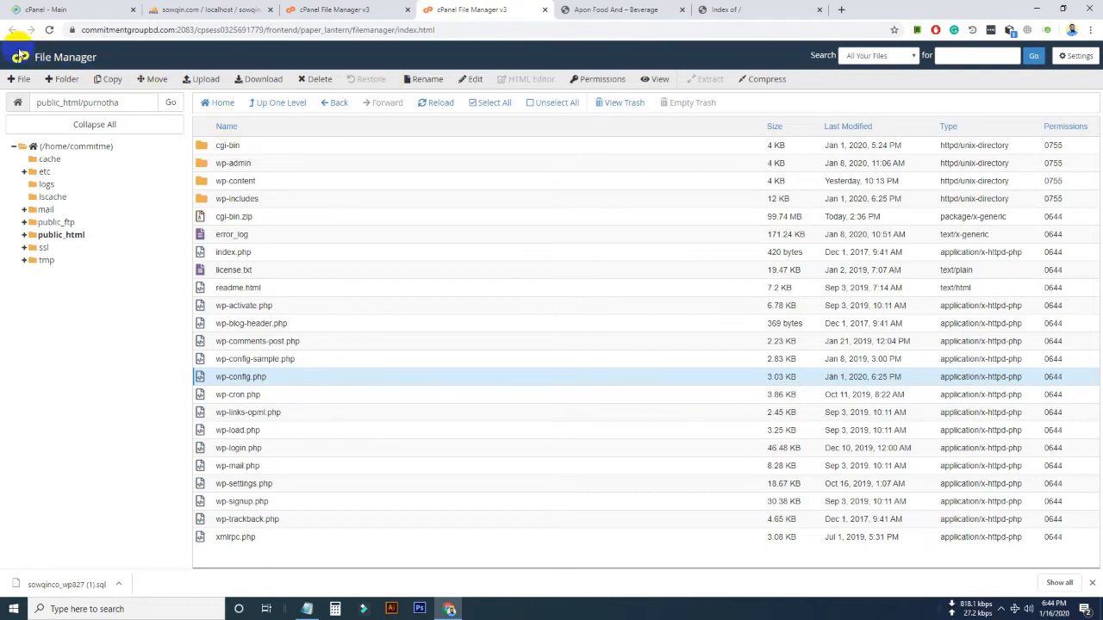
{"action": "left_click", "coordinate": [28, 62]}
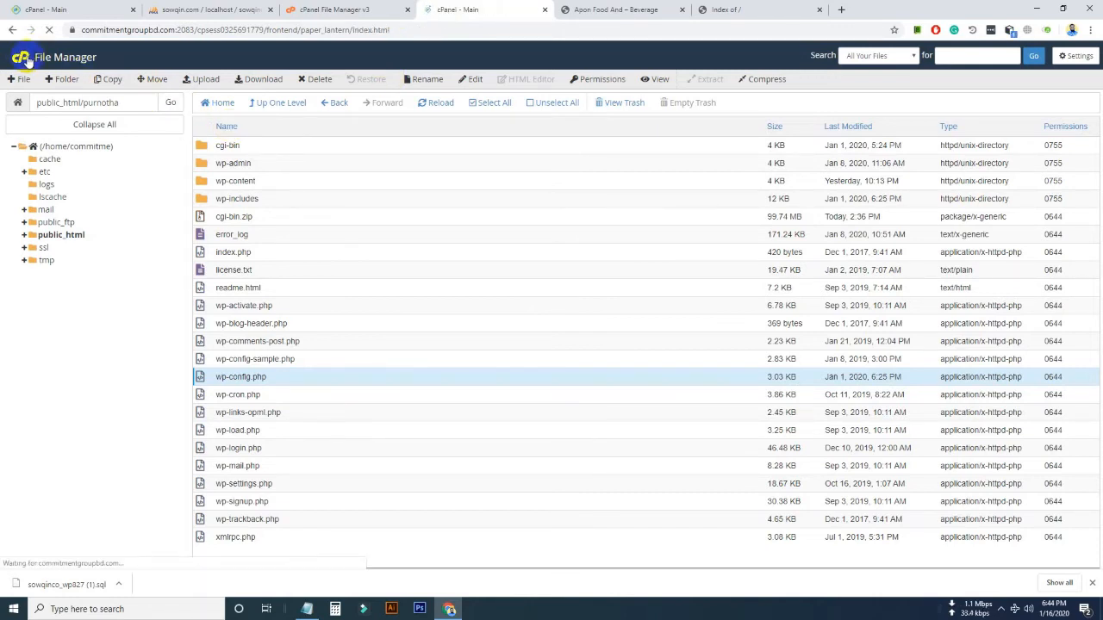
{"action": "scroll", "coordinate": [381, 339], "scroll_direction": "down", "scroll_amount": 3}
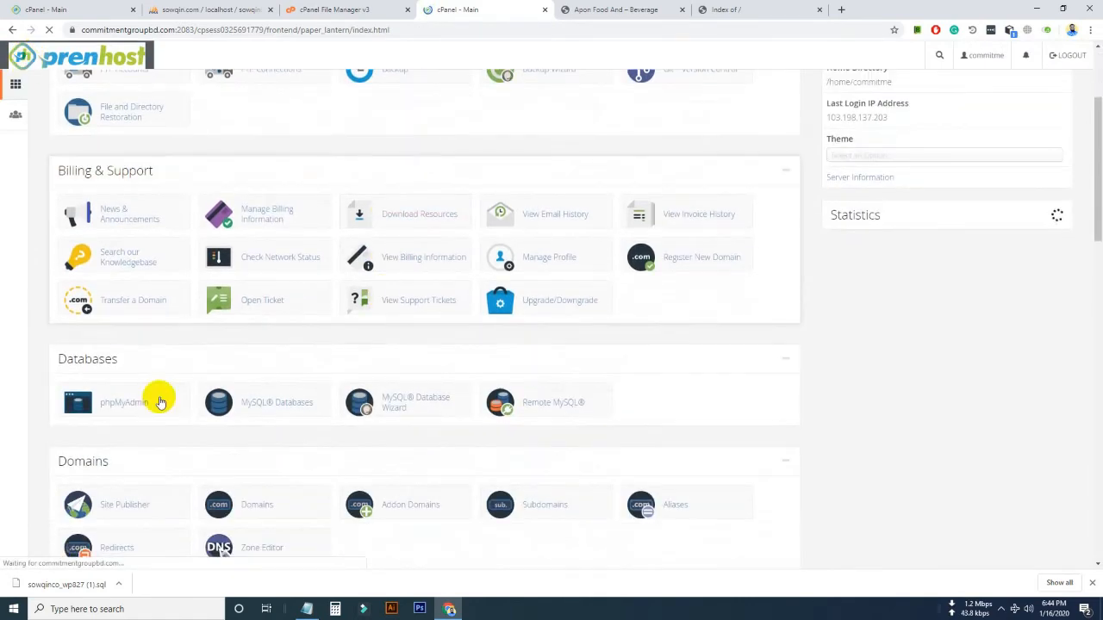
{"action": "left_click", "coordinate": [131, 402]}
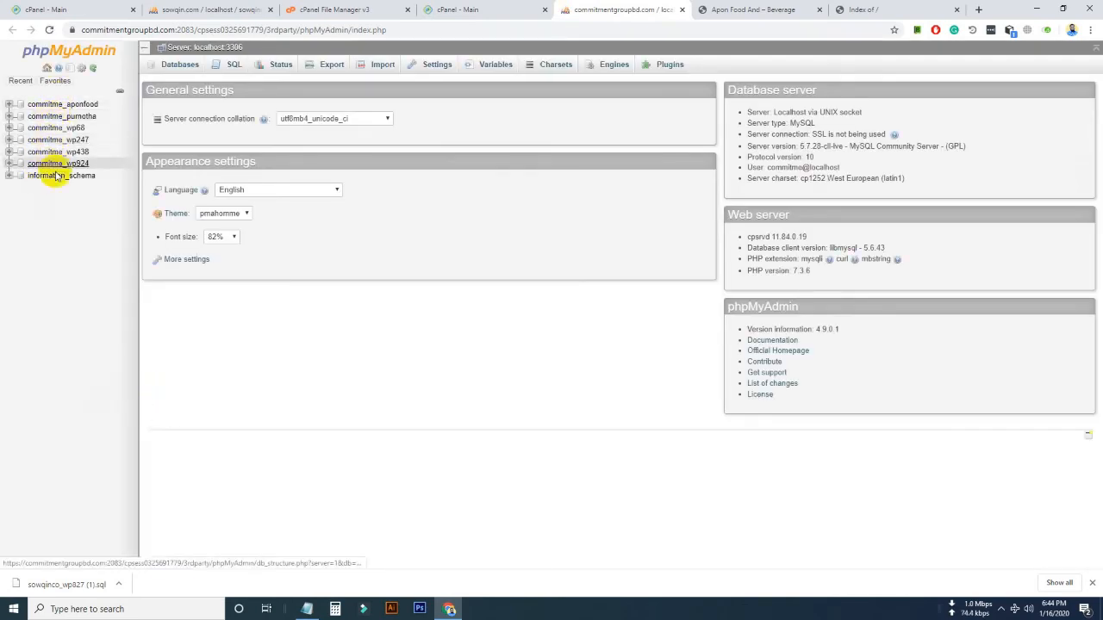
Import sowqinco_wp827.sql into commitme_purnotha, deleting the duplicate (1) copy in the file picker
{"action": "left_click", "coordinate": [72, 119]}
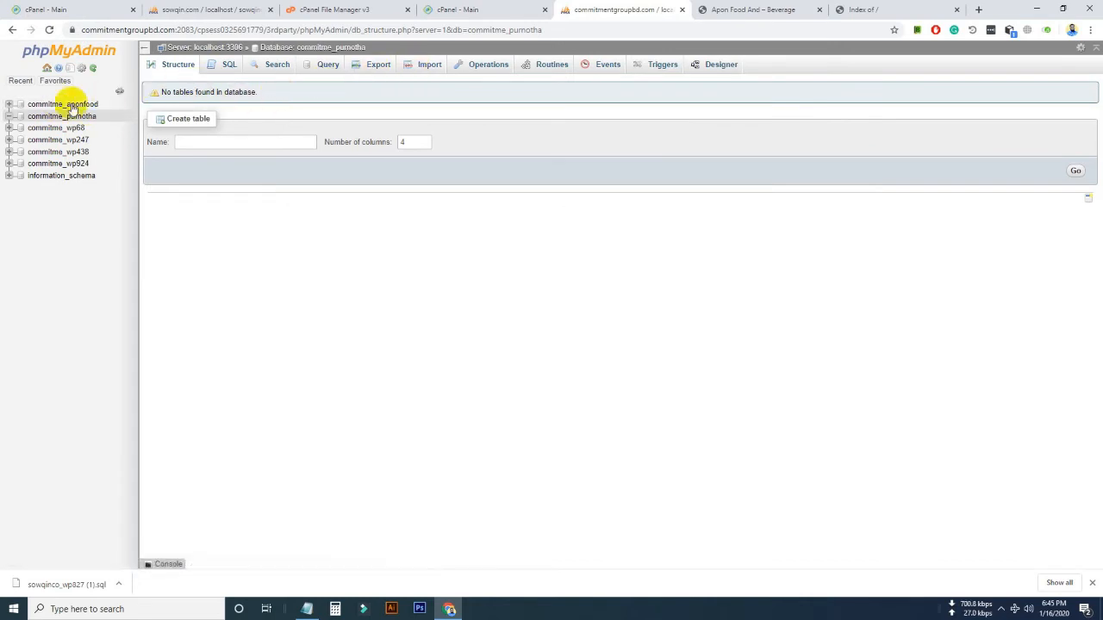
{"action": "left_click", "coordinate": [425, 66]}
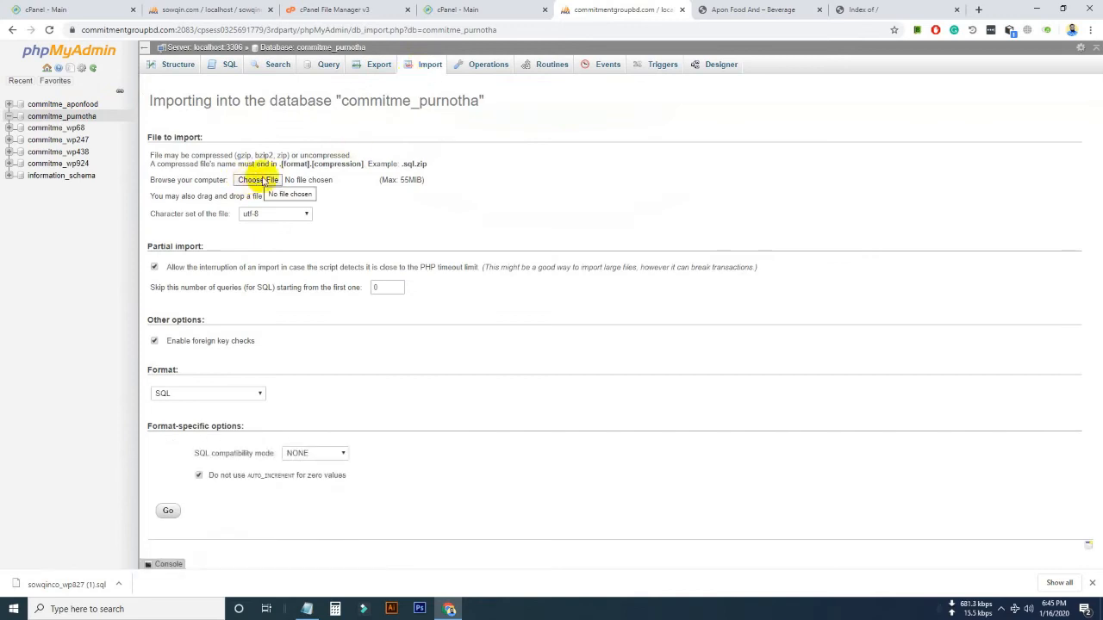
{"action": "left_click", "coordinate": [268, 180]}
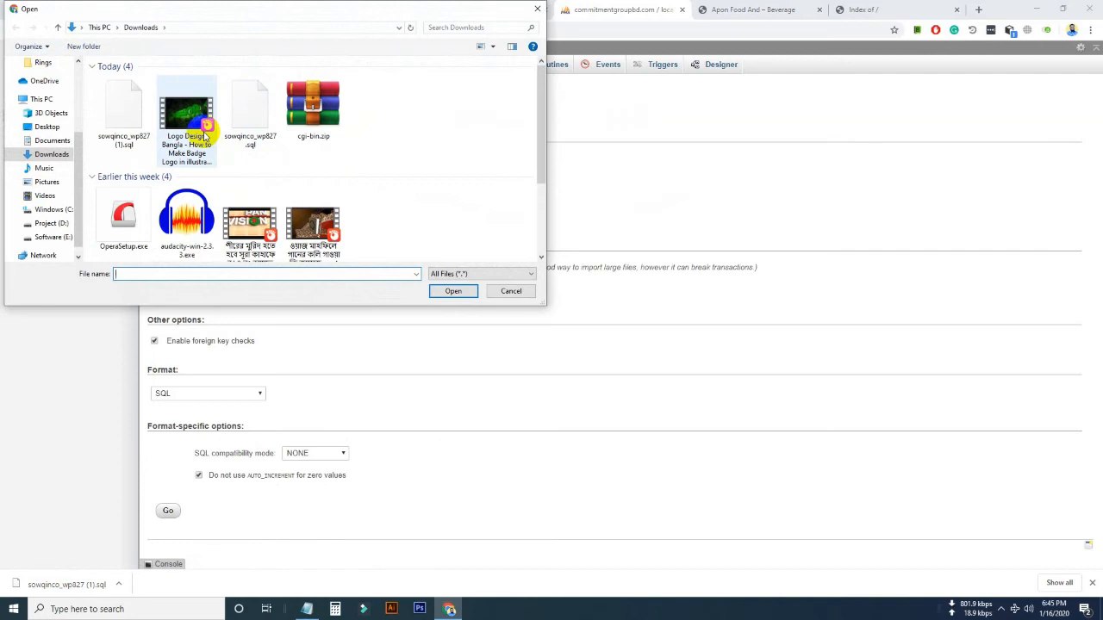
{"action": "left_click", "coordinate": [248, 117]}
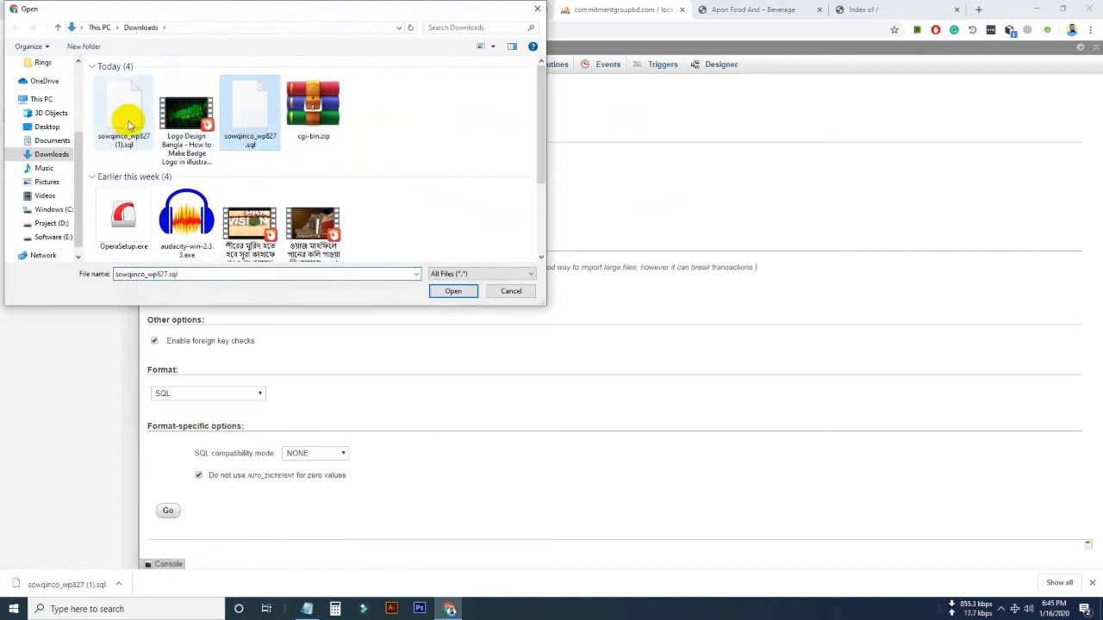
{"action": "left_click", "coordinate": [126, 119]}
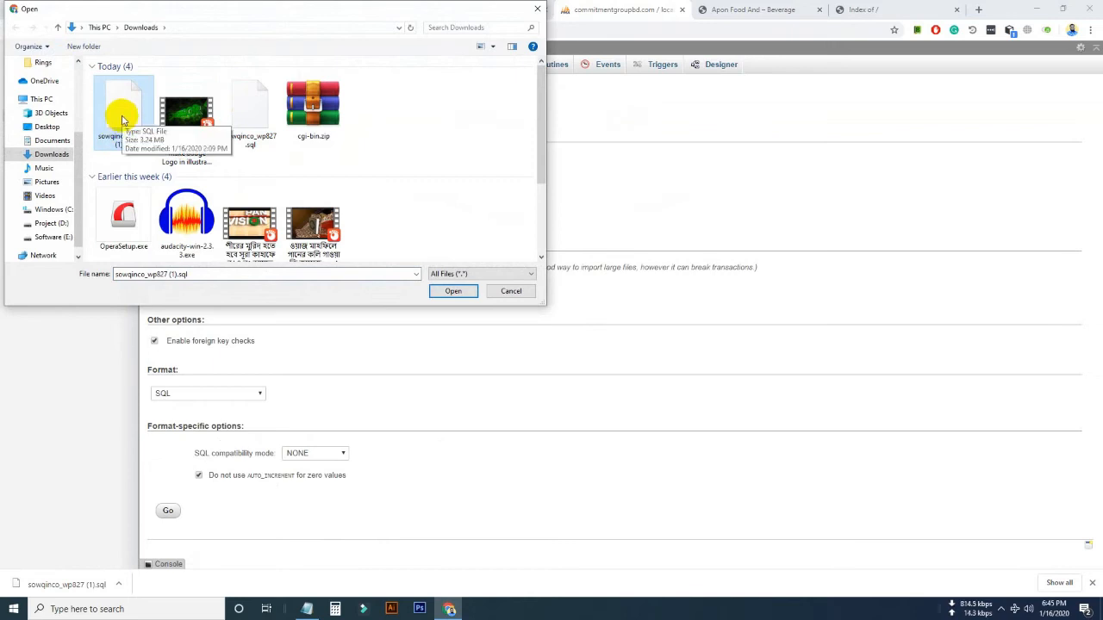
{"action": "key", "text": "Delete"}
{"action": "left_click", "coordinate": [183, 110]}
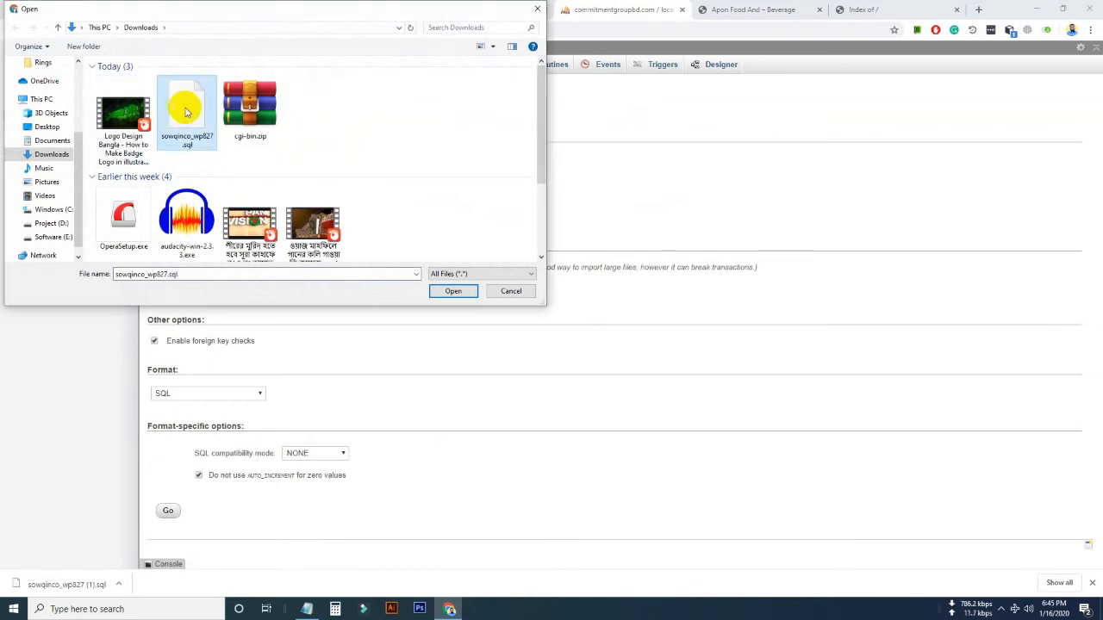
{"action": "left_click", "coordinate": [453, 293]}
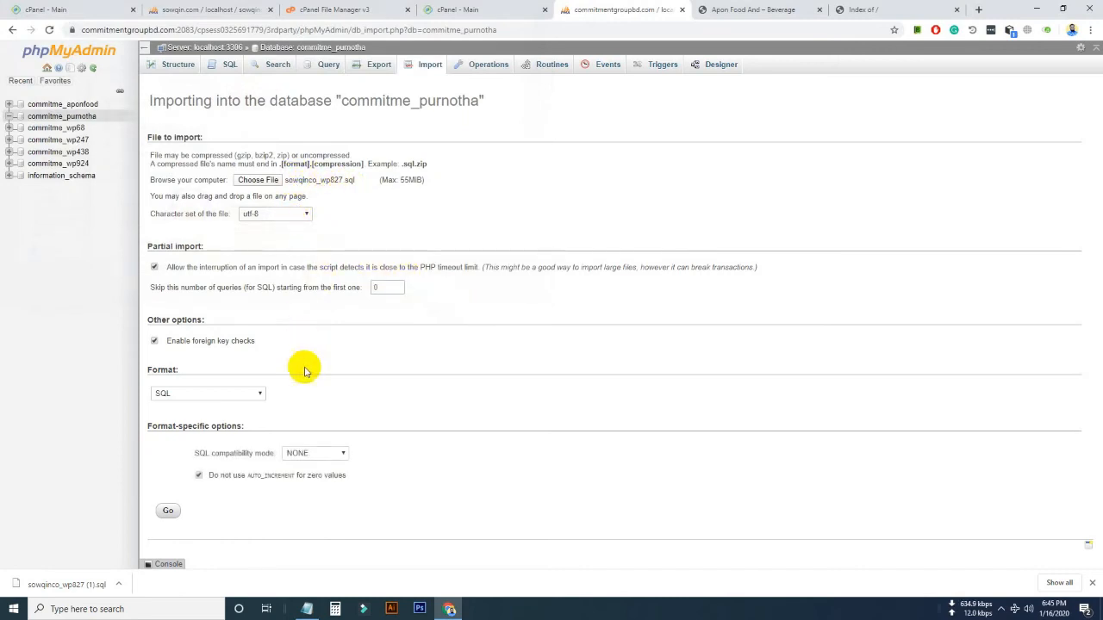
{"action": "left_click", "coordinate": [167, 511]}
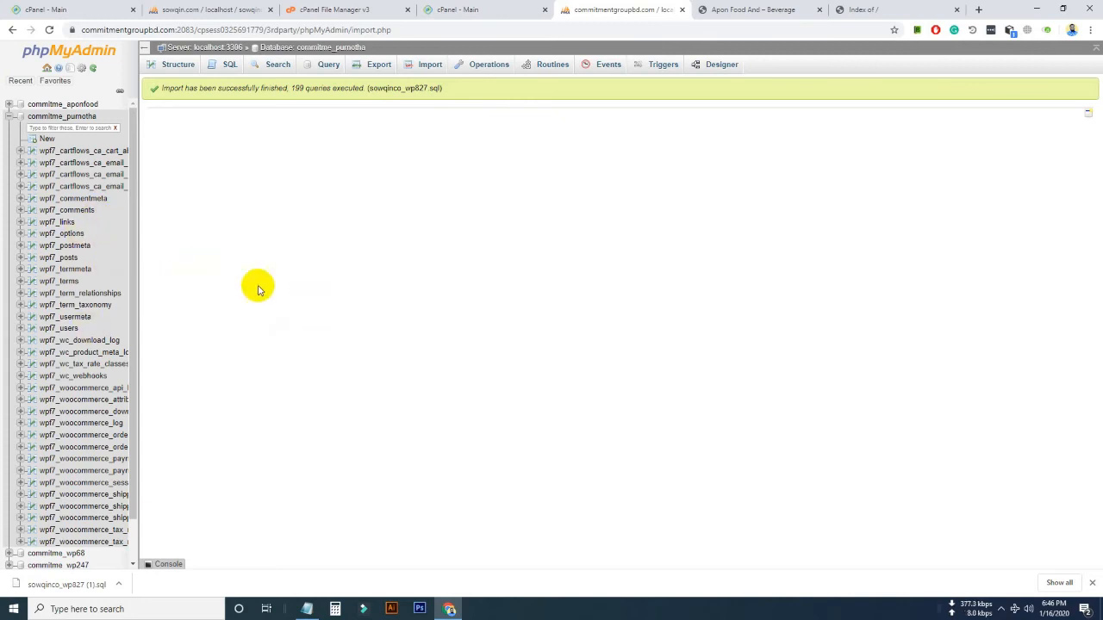
Scroll the sidebar to review the imported wpf7_ tables in commitme_purnotha
{"action": "left_click_drag", "start_coordinate": [136, 289], "coordinate": [140, 317]}
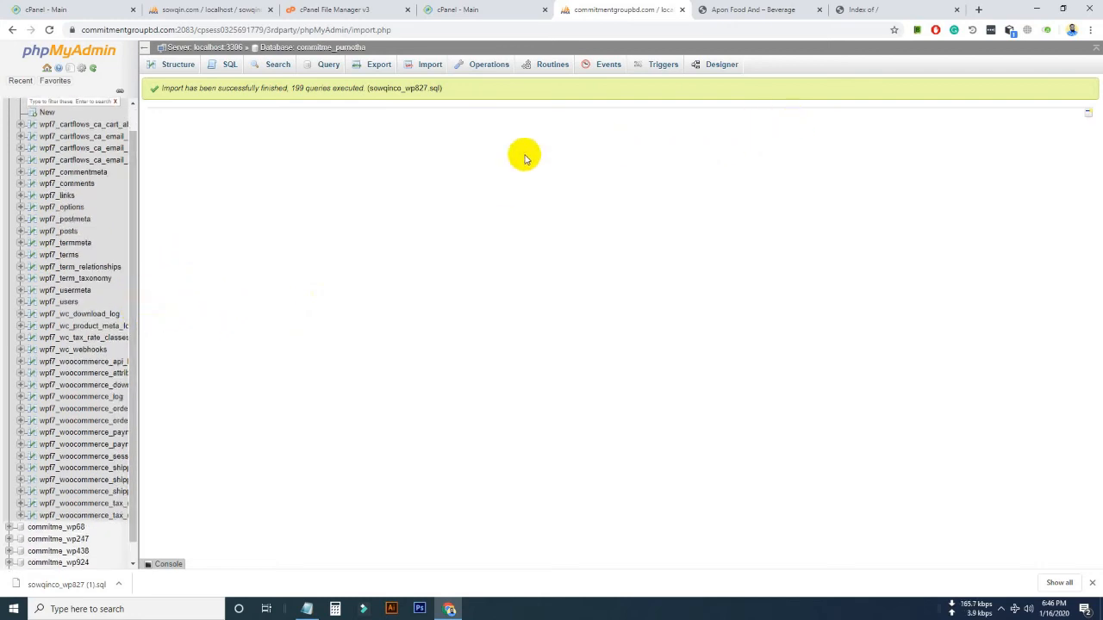
Reload purnotha.commitmentgroupbd.com in the Index of / tab, which now shows the Apon Food site
{"action": "left_click", "coordinate": [741, 12]}
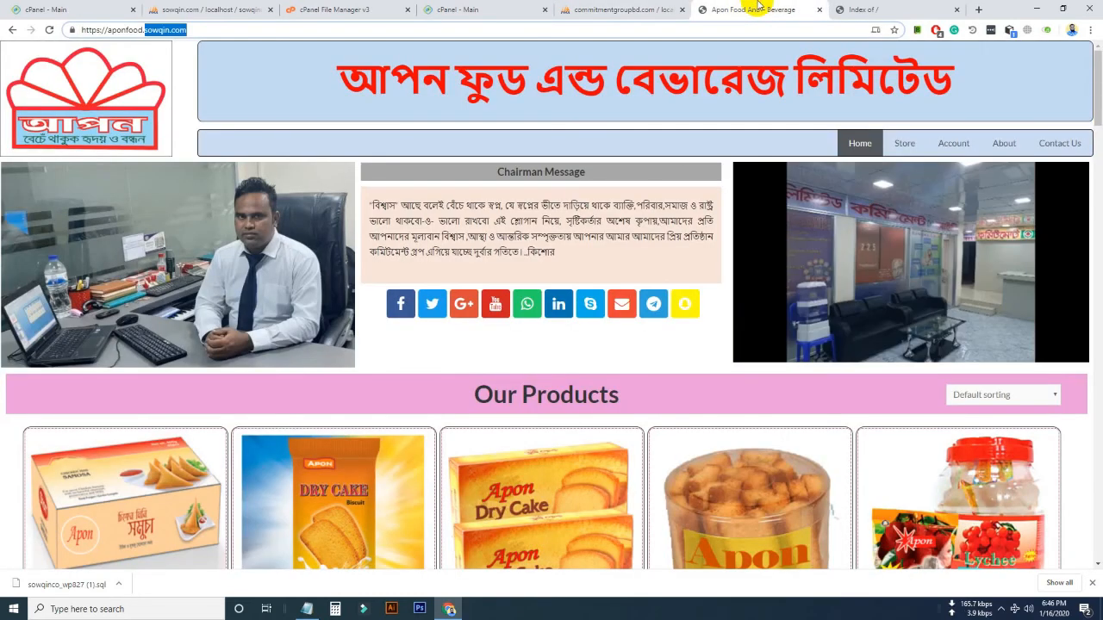
{"action": "left_click", "coordinate": [853, 8]}
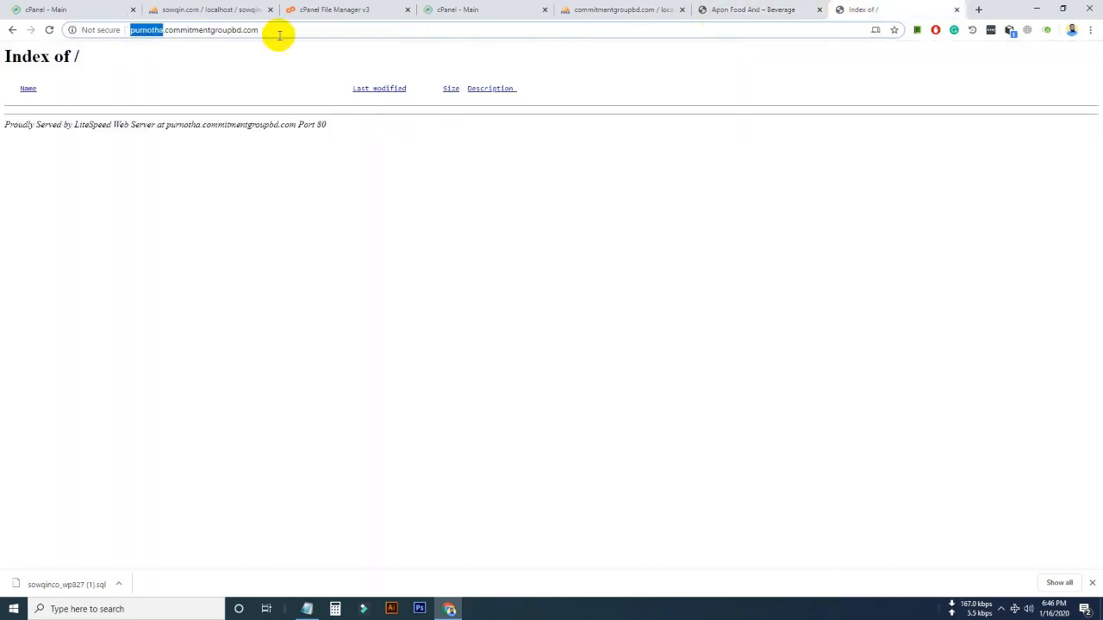
{"action": "left_click", "coordinate": [187, 30]}
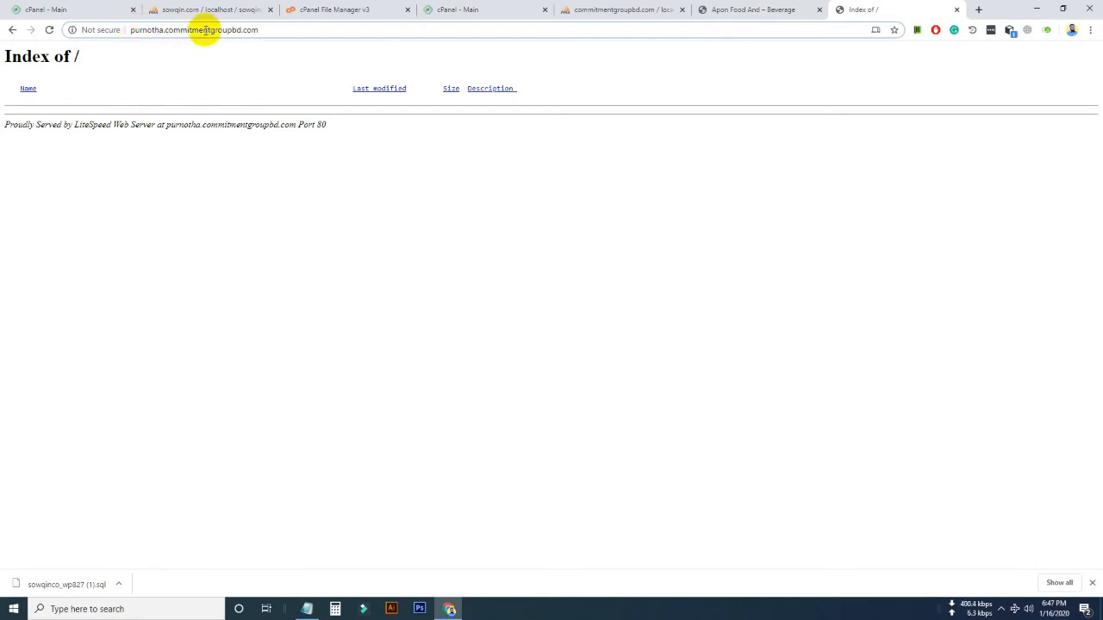
{"action": "left_click_drag", "start_coordinate": [293, 31], "coordinate": [121, 34]}
{"action": "left_click", "coordinate": [153, 31]}
{"action": "left_click_drag", "start_coordinate": [263, 31], "coordinate": [78, 41]}
{"action": "left_click", "coordinate": [48, 30]}
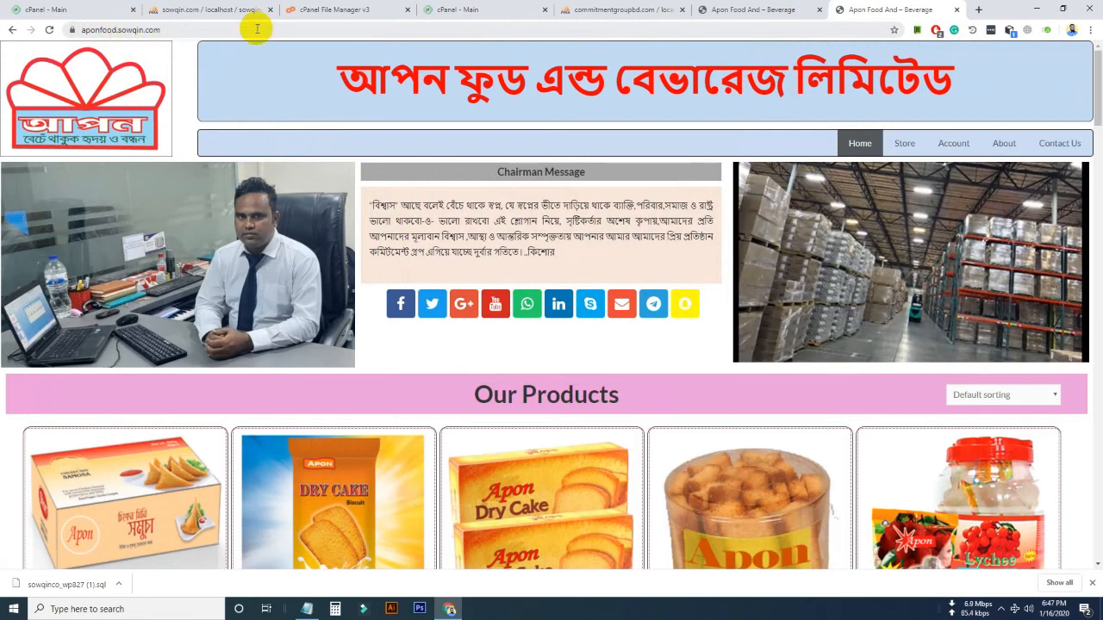
Return to phpMyAdmin and browse the rows of the wpf7_options table
{"action": "left_click", "coordinate": [13, 30]}
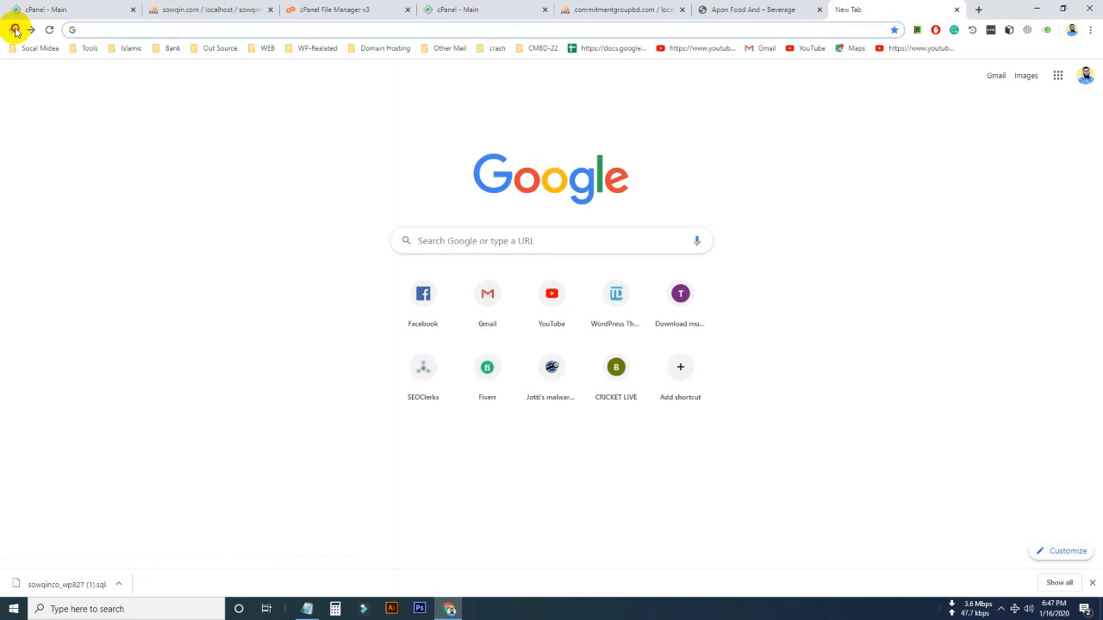
{"action": "left_click", "coordinate": [325, 10]}
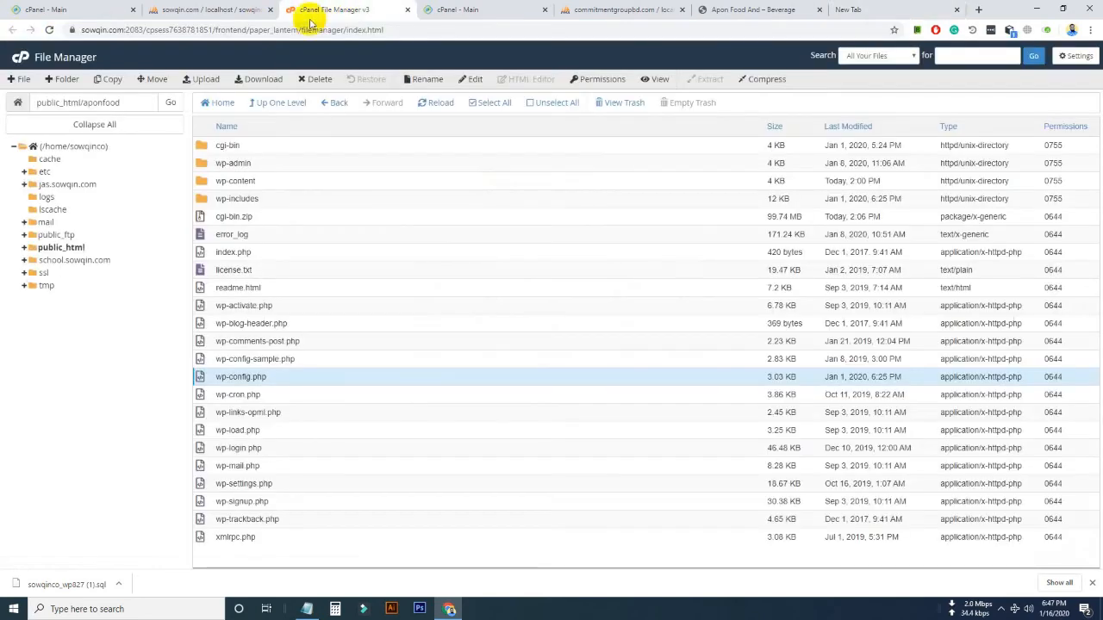
{"action": "left_click", "coordinate": [487, 9]}
{"action": "left_click", "coordinate": [590, 9]}
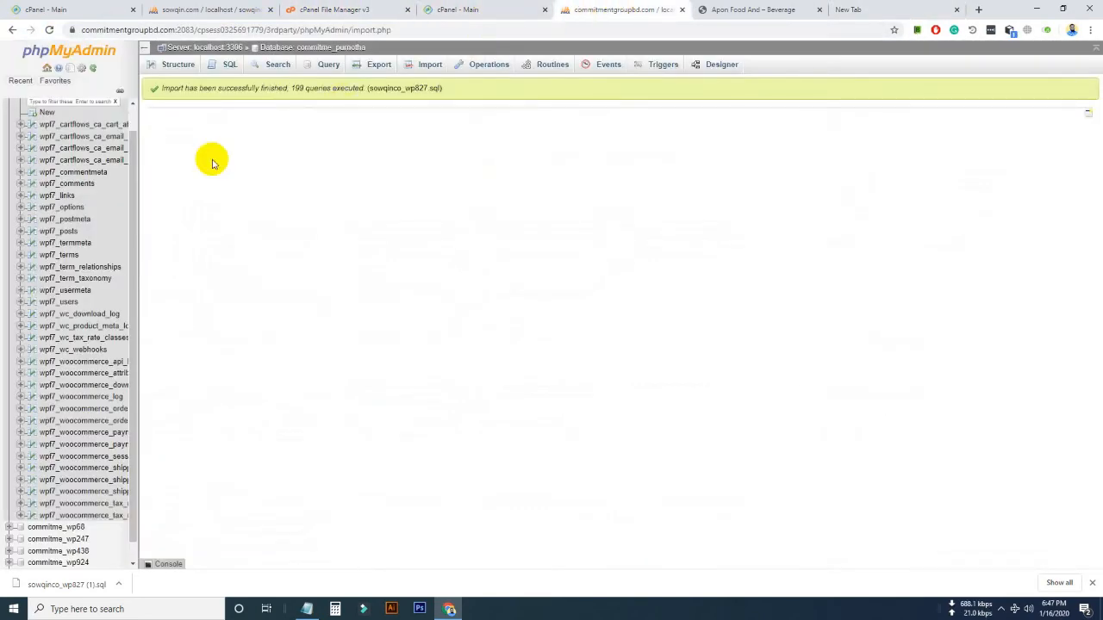
{"action": "left_click", "coordinate": [63, 209]}
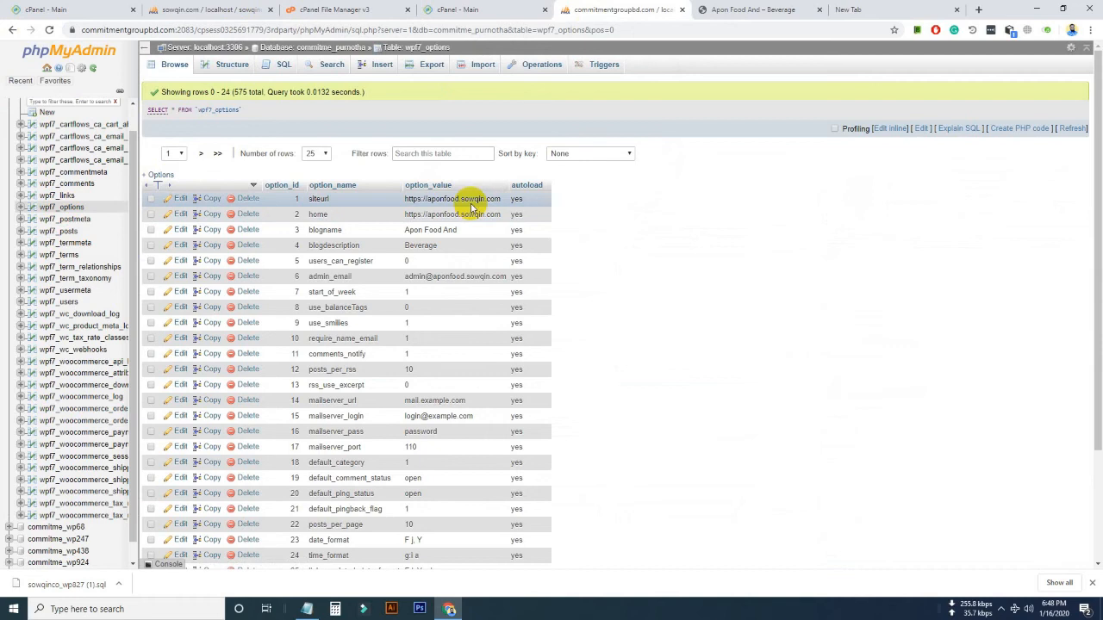
Close the old Apon Food pages and copy the purnotha.commitmentgroupbd.com address
{"action": "left_click", "coordinate": [762, 10]}
{"action": "left_click", "coordinate": [819, 10]}
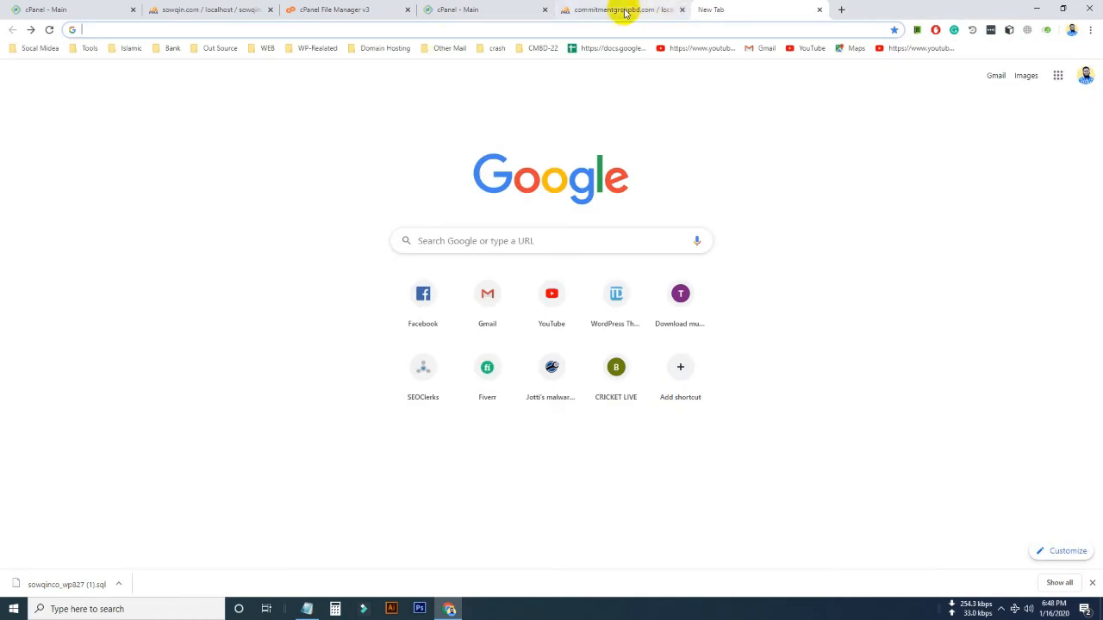
{"action": "left_click", "coordinate": [617, 10]}
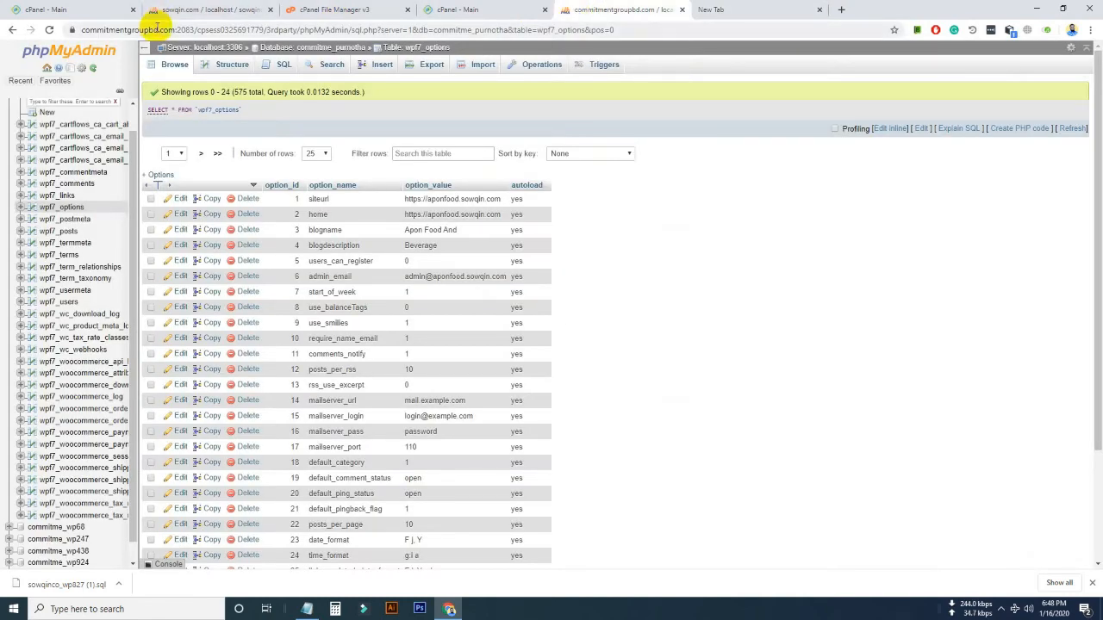
{"action": "left_click_drag", "start_coordinate": [173, 28], "coordinate": [194, 29]}
{"action": "left_click", "coordinate": [117, 30]}
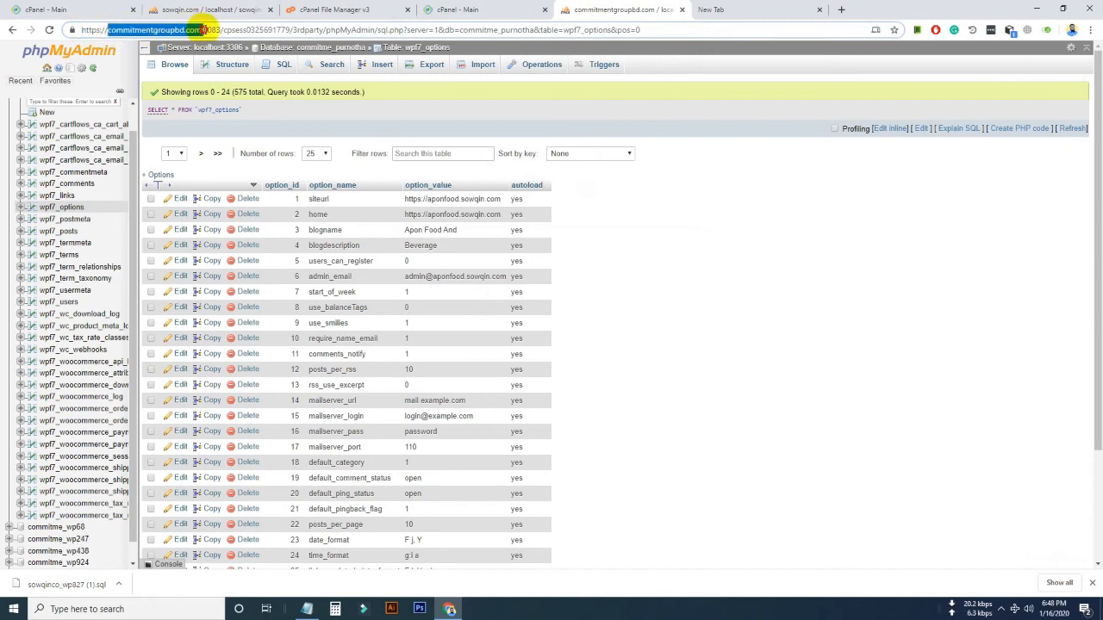
{"action": "right_click", "coordinate": [196, 29]}
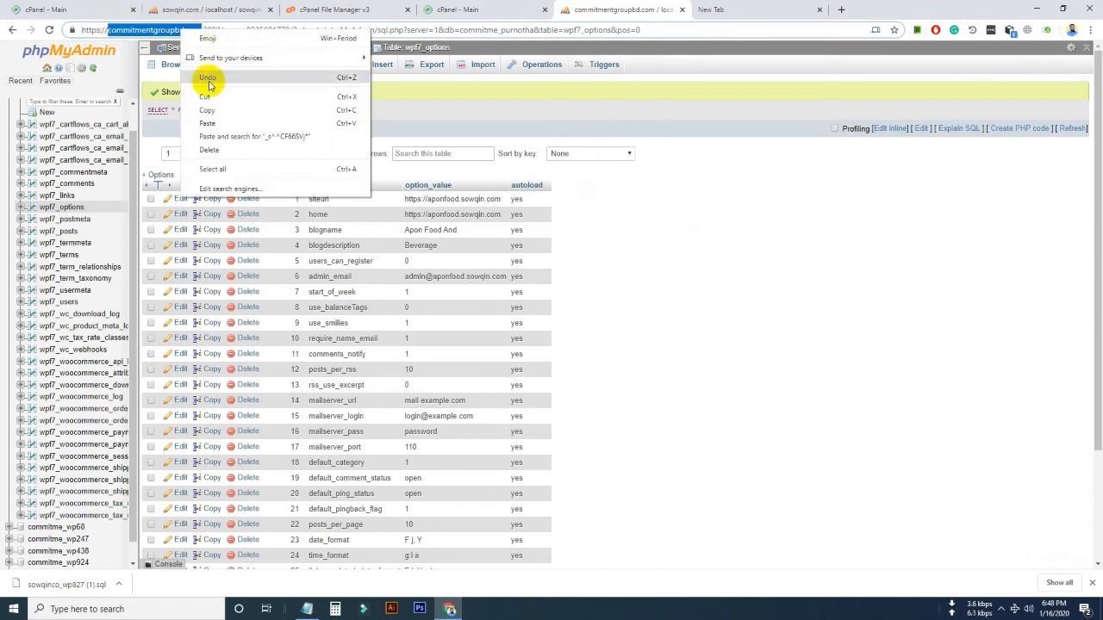
{"action": "left_click", "coordinate": [213, 109]}
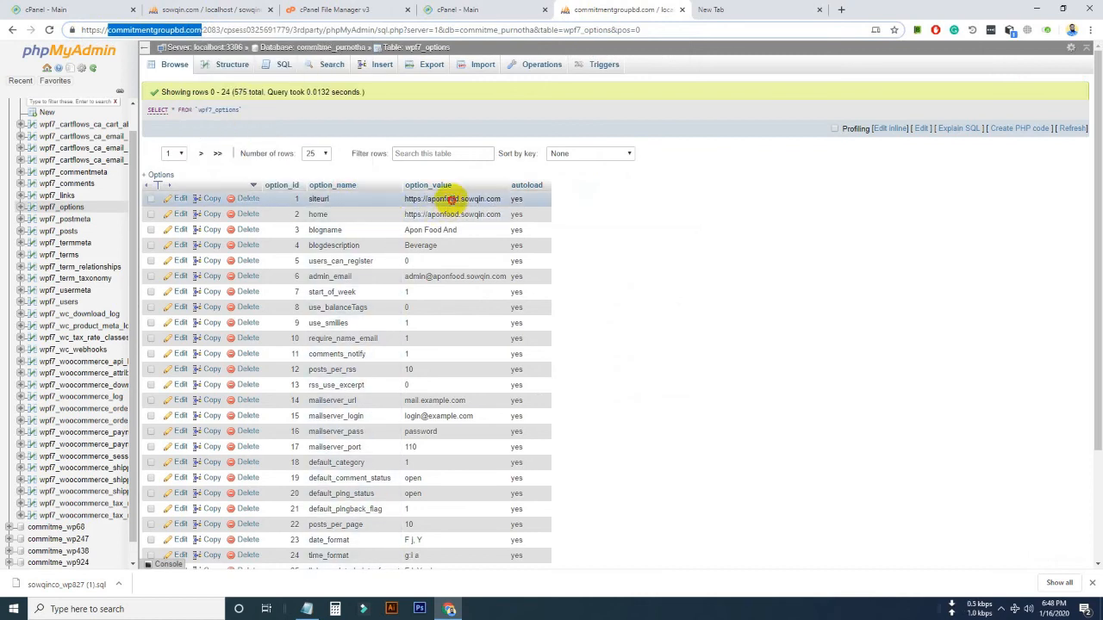
{"action": "double_click", "coordinate": [453, 200]}
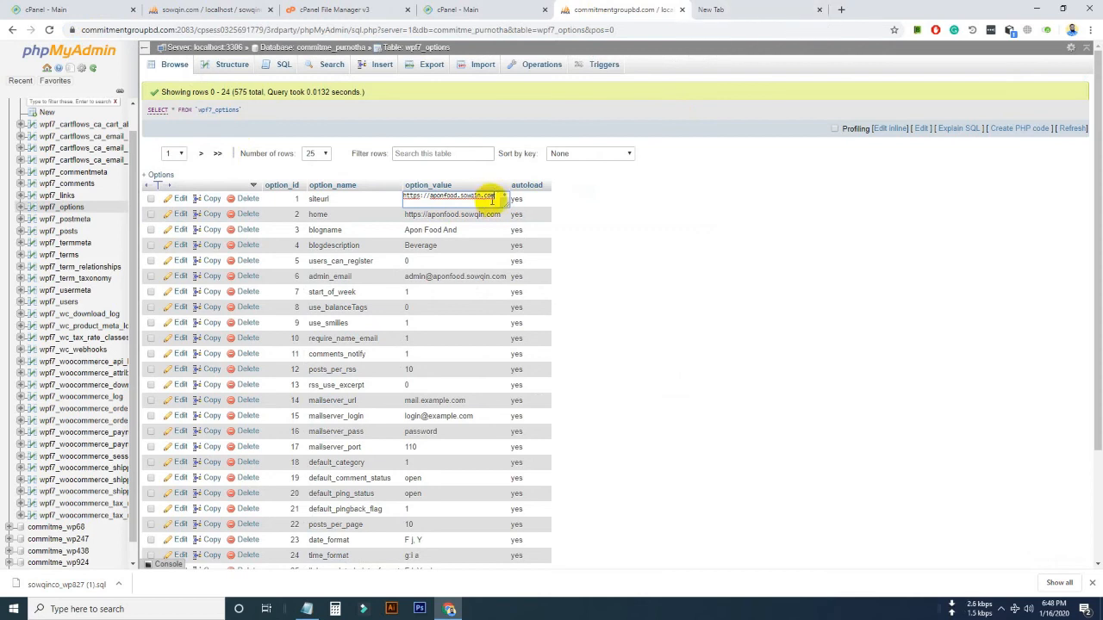
{"action": "key", "text": "Return"}
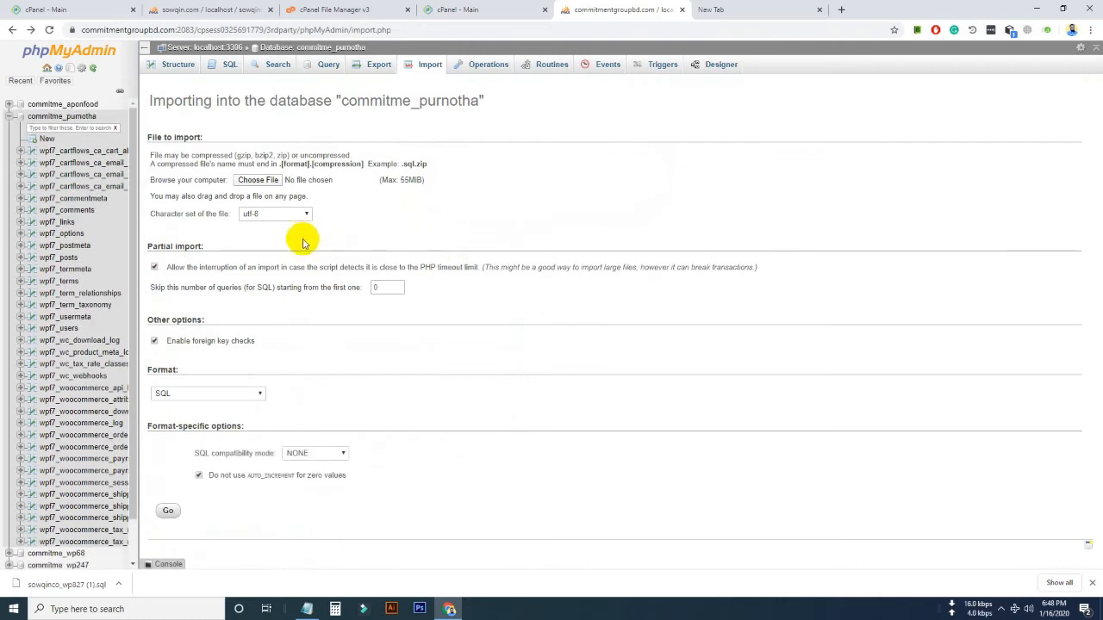
{"action": "left_click", "coordinate": [69, 234]}
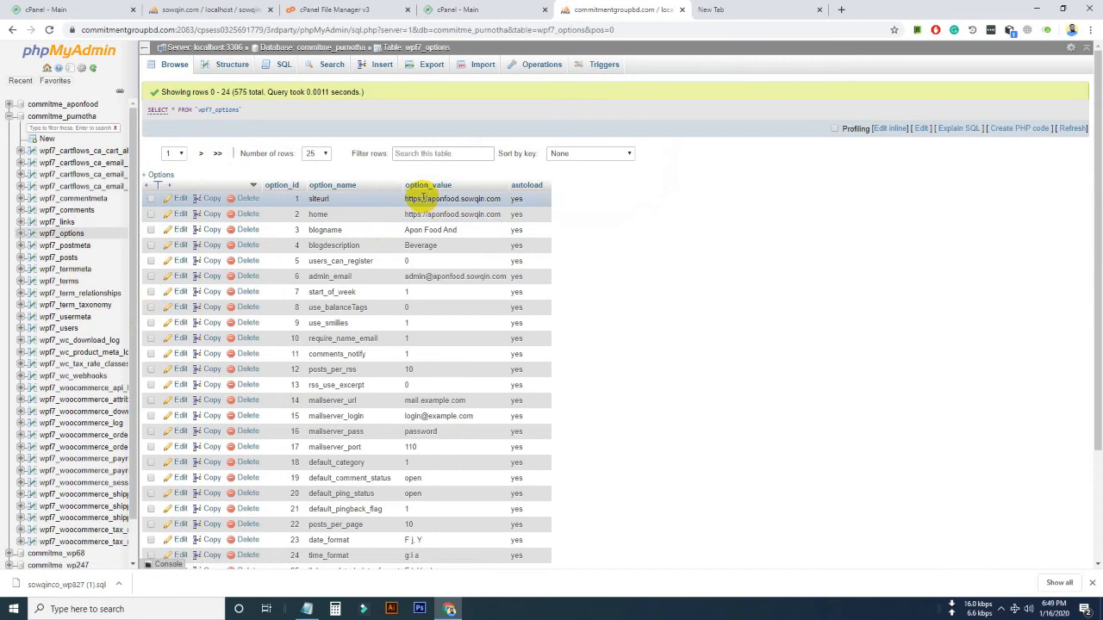
{"action": "double_click", "coordinate": [429, 198]}
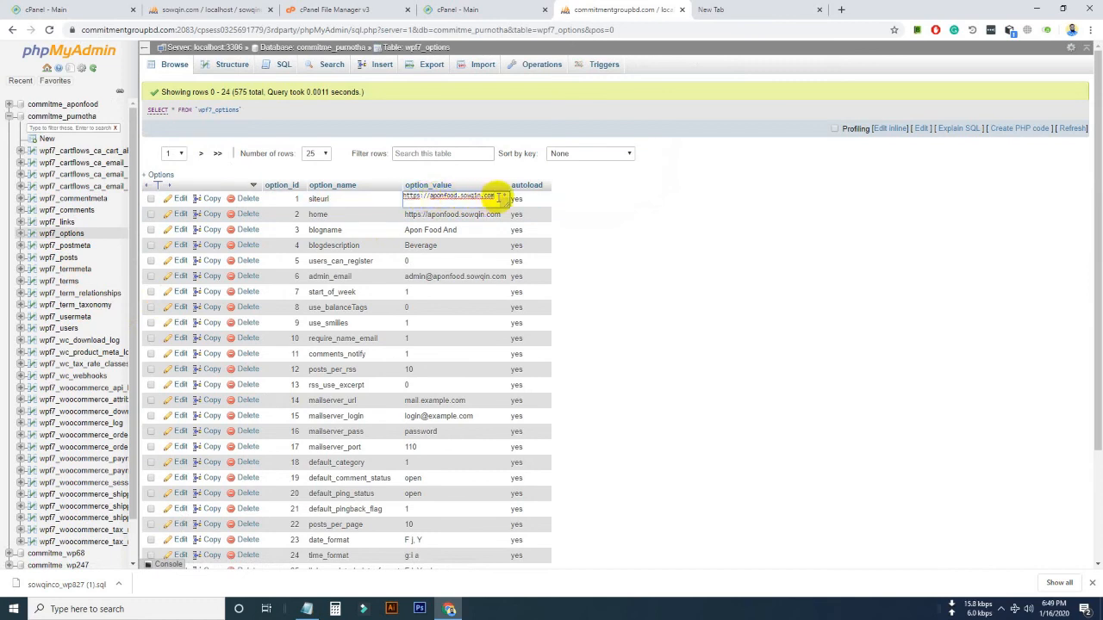
{"action": "left_click_drag", "start_coordinate": [498, 196], "coordinate": [403, 197]}
{"action": "key", "text": "alt+Left"}
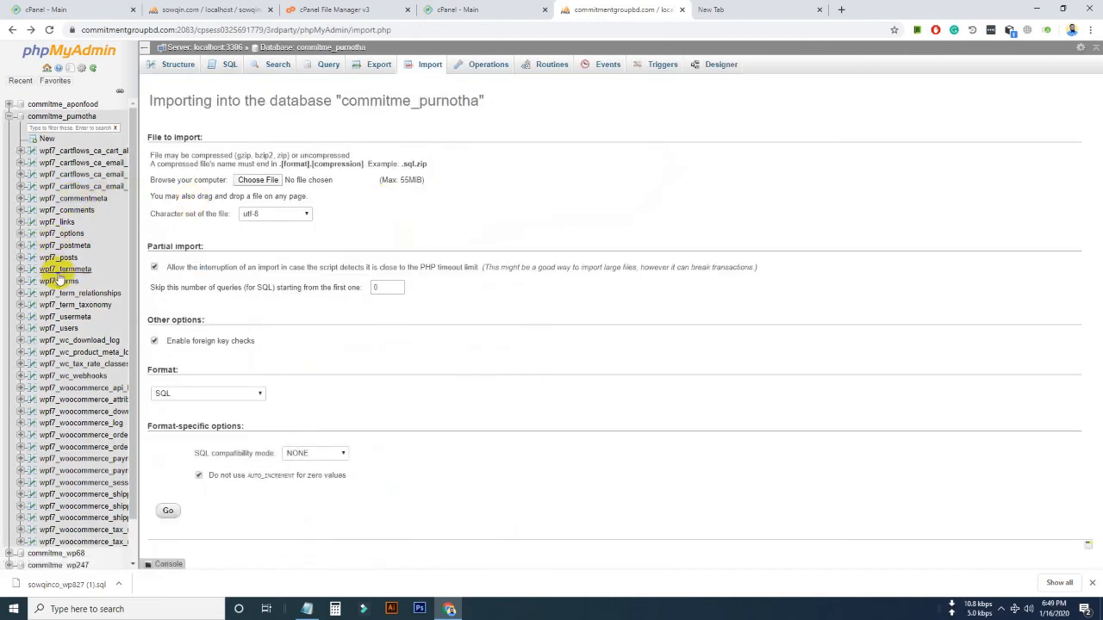
{"action": "left_click", "coordinate": [72, 236]}
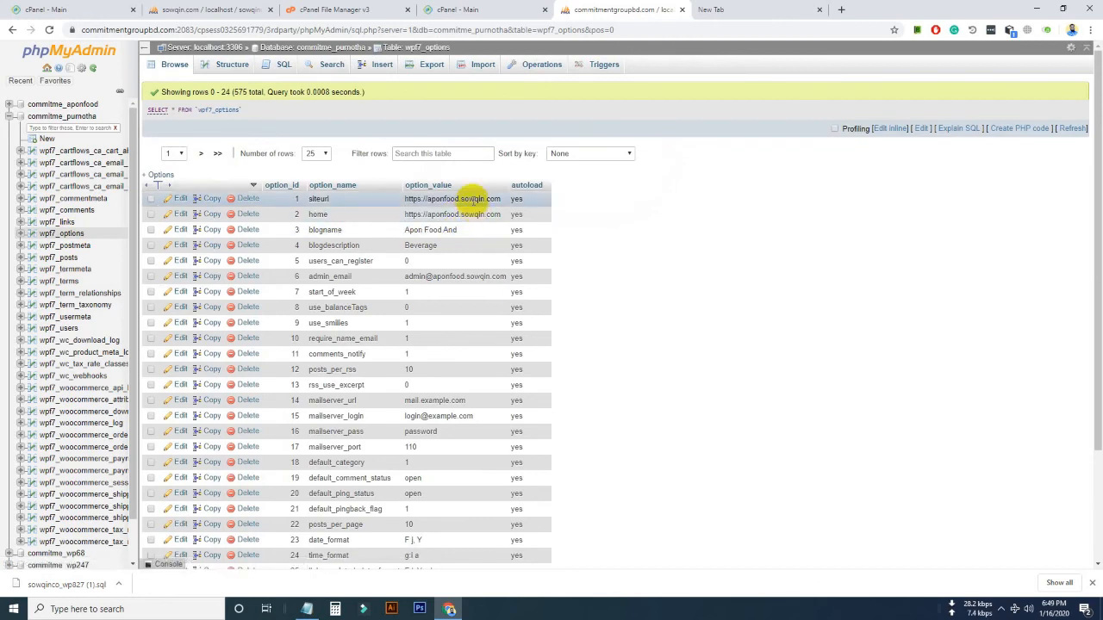
{"action": "double_click", "coordinate": [472, 200]}
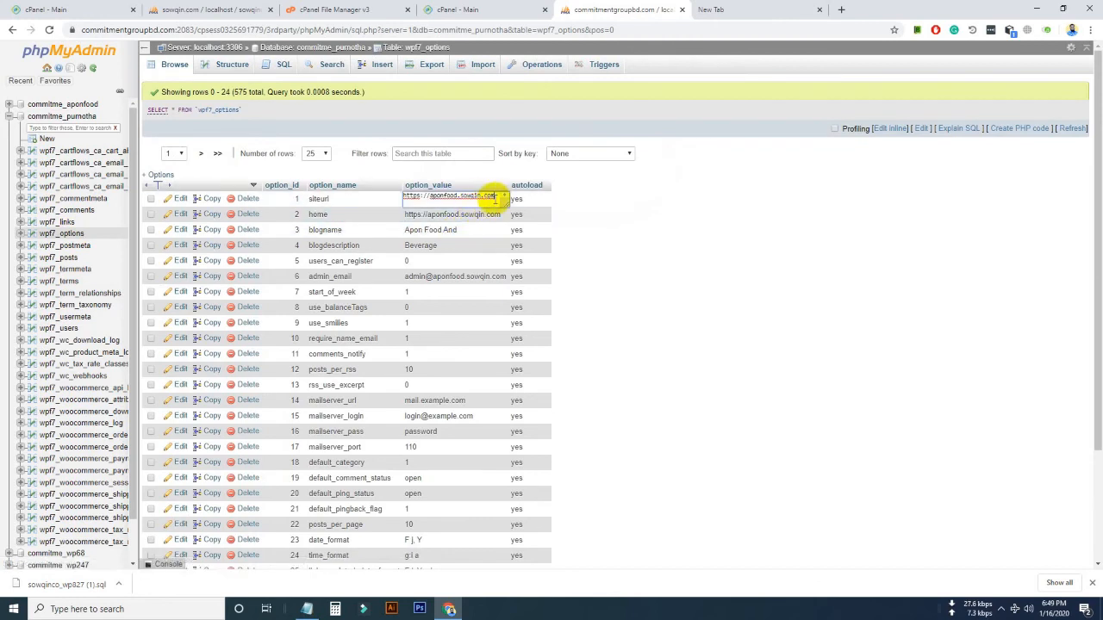
{"action": "left_click_drag", "start_coordinate": [499, 196], "coordinate": [403, 197]}
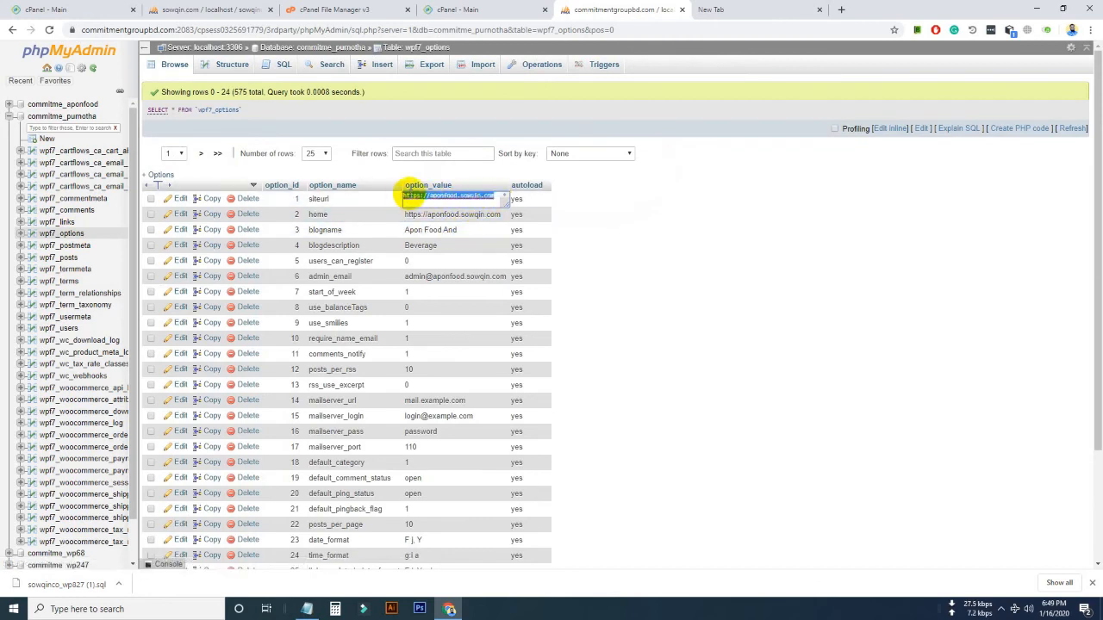
{"action": "right_click", "coordinate": [436, 202]}
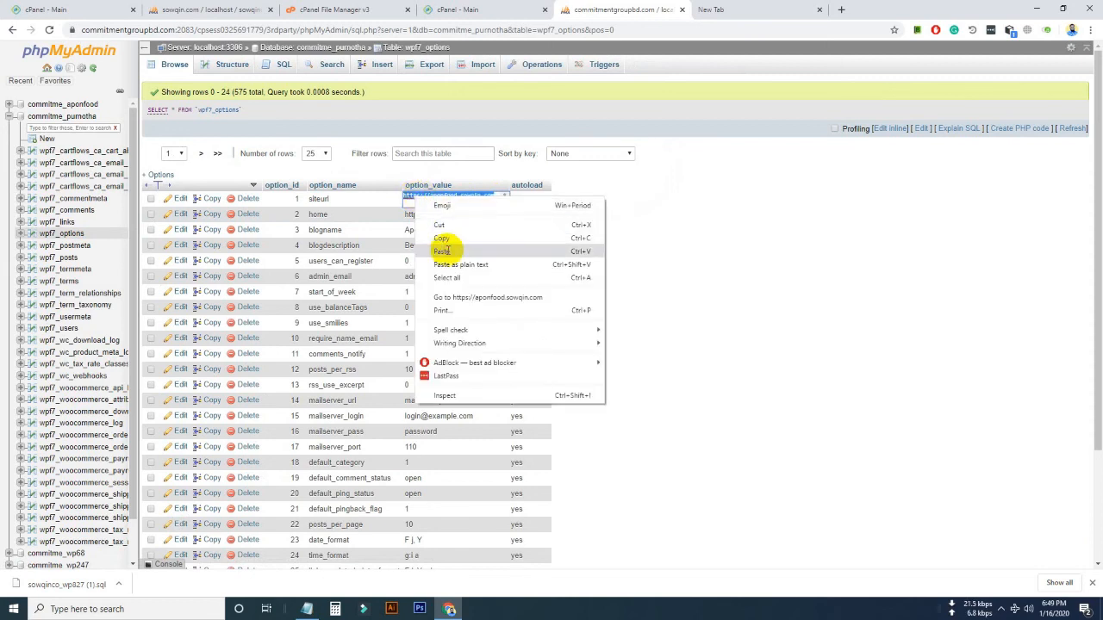
{"action": "left_click", "coordinate": [445, 249]}
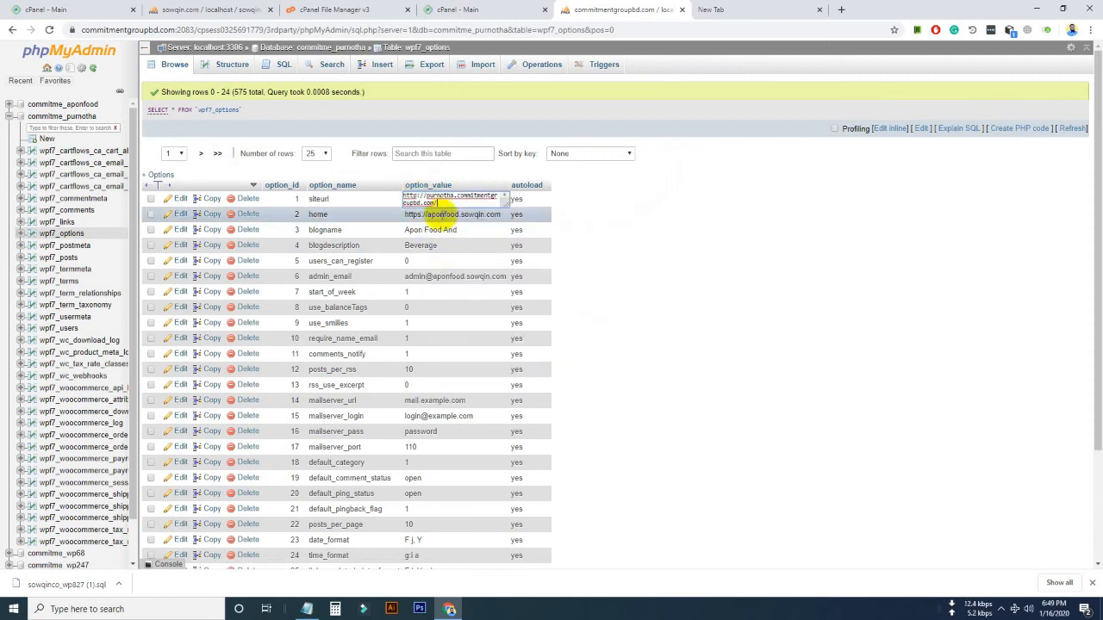
{"action": "left_click", "coordinate": [616, 217]}
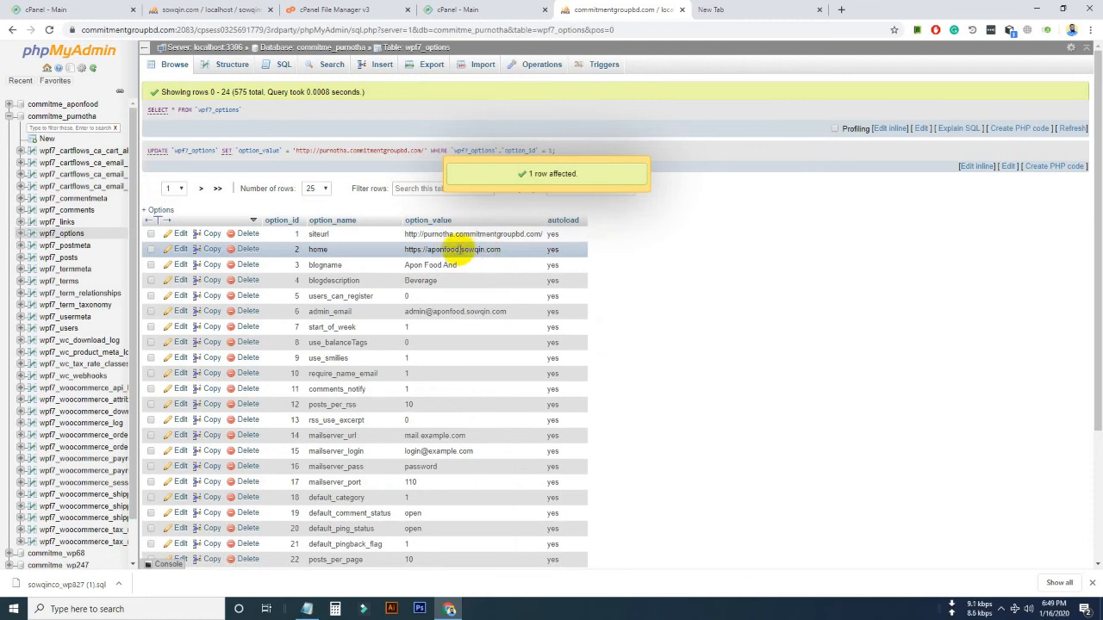
{"action": "double_click", "coordinate": [452, 249]}
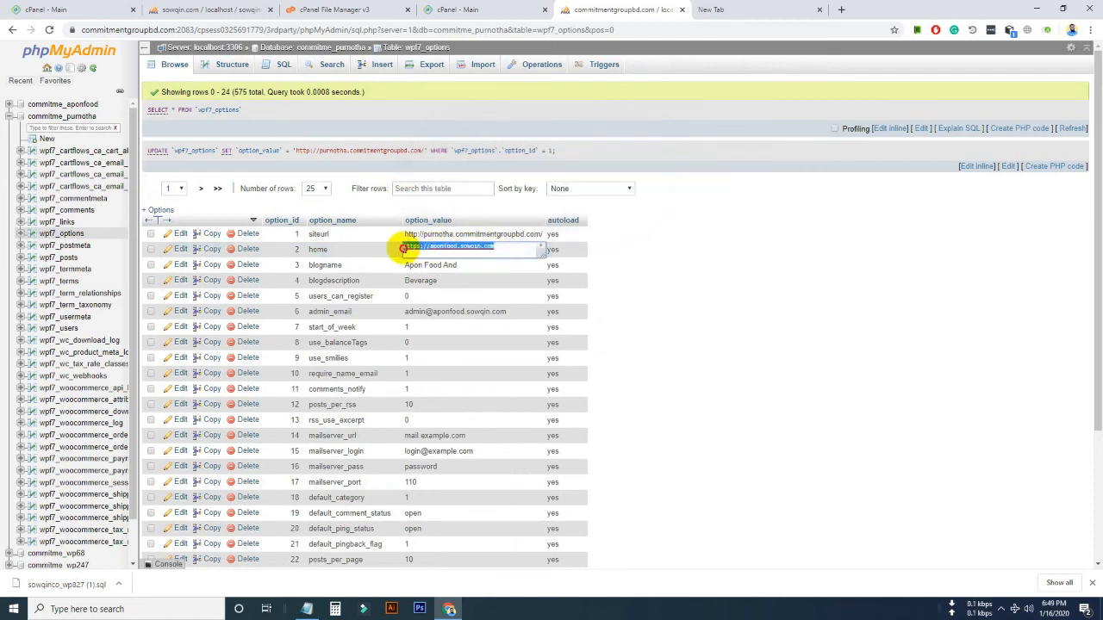
{"action": "right_click", "coordinate": [424, 247]}
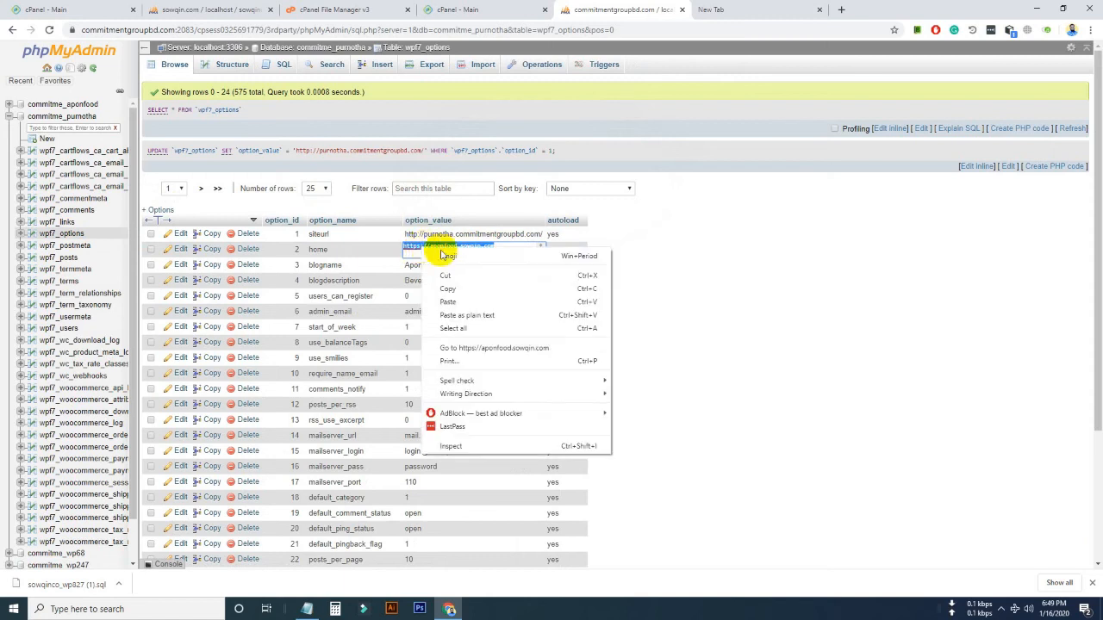
{"action": "left_click", "coordinate": [449, 306]}
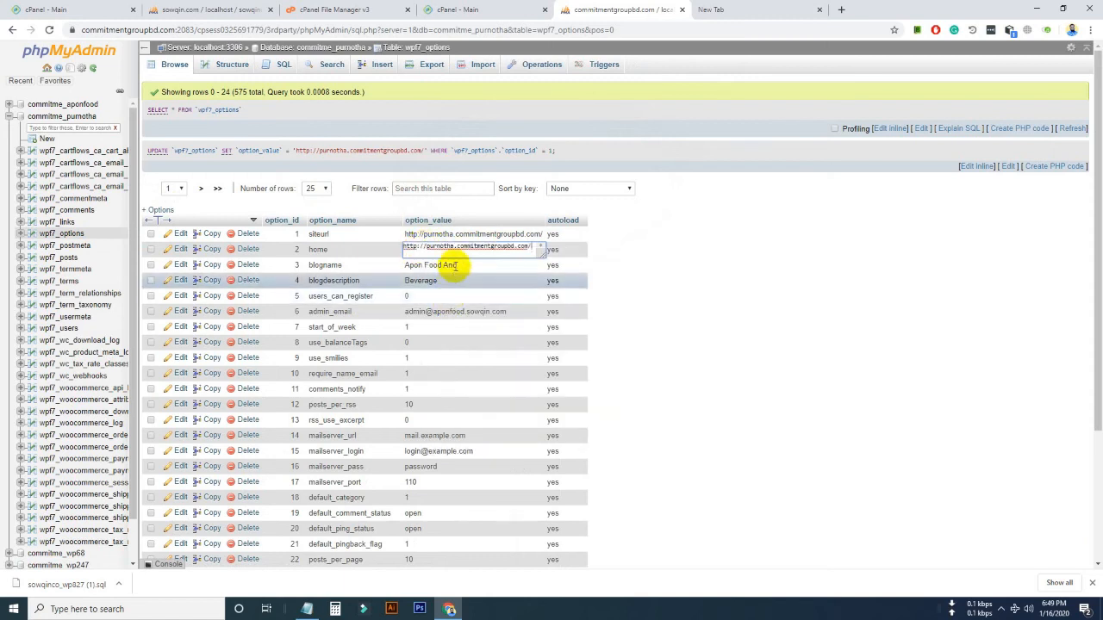
{"action": "left_click", "coordinate": [750, 254]}
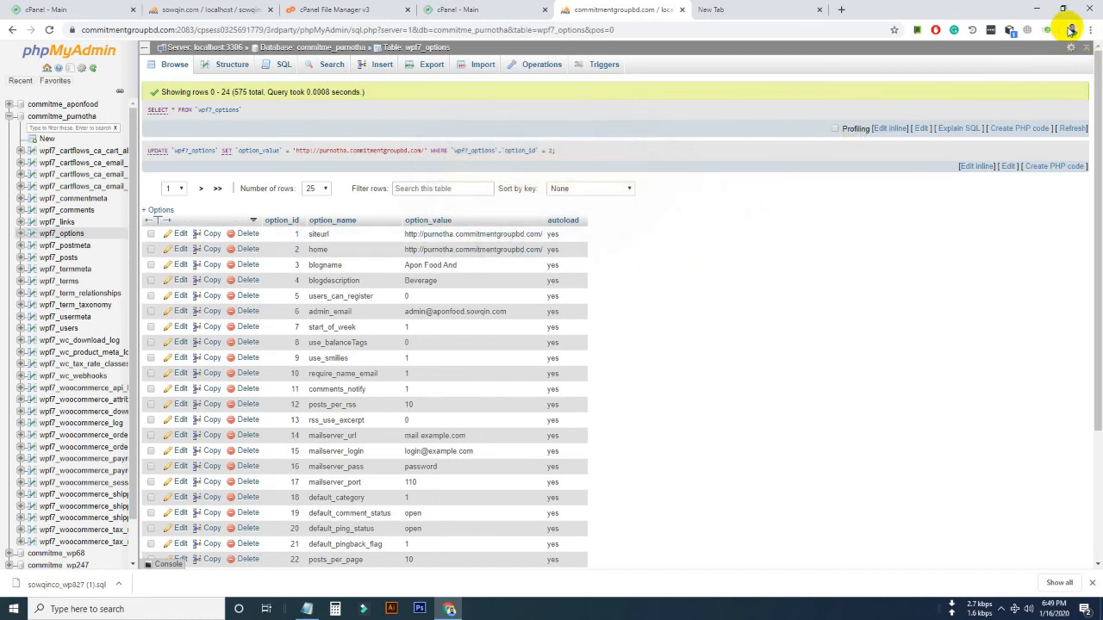
Load the new site address in a new incognito window
{"action": "left_click", "coordinate": [1087, 30]}
{"action": "left_click", "coordinate": [1022, 71]}
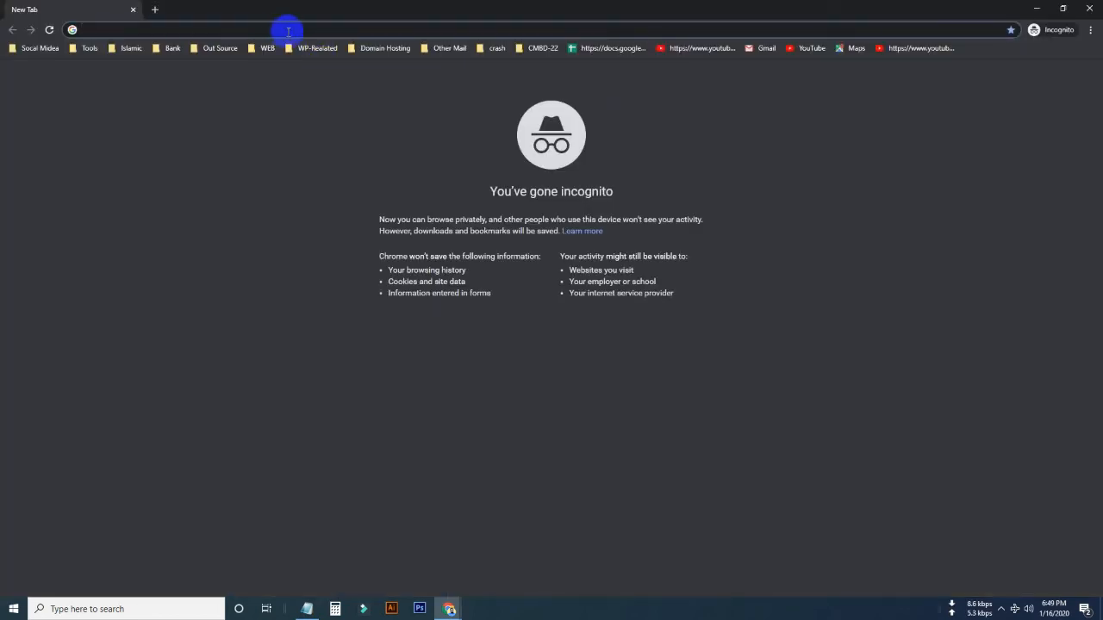
{"action": "type", "text": "http://purnotha.commitmentgroupbd.com/"}
{"action": "key", "text": "Return"}
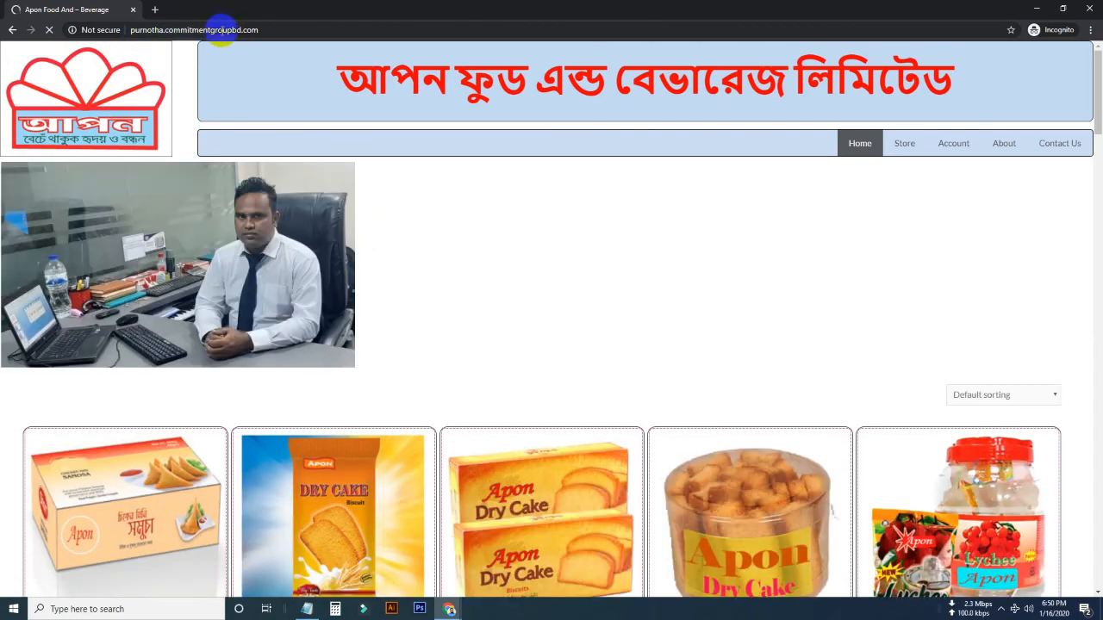
Go through the open browser tabs and return to the cPanel home page
{"action": "left_click", "coordinate": [1039, 9]}
{"action": "left_click", "coordinate": [447, 7]}
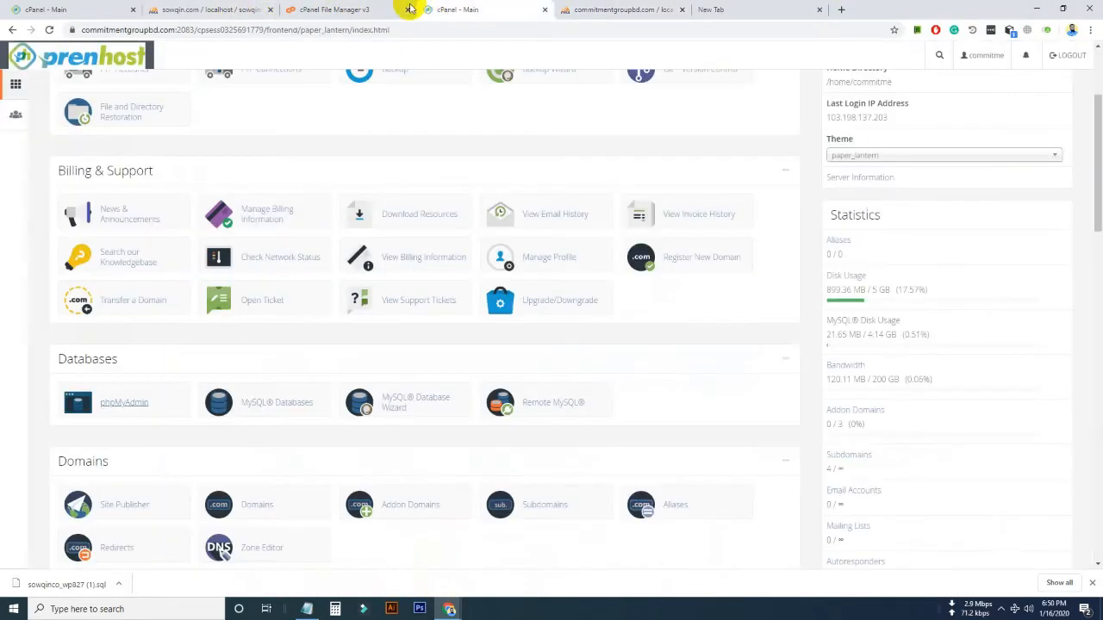
{"action": "left_click", "coordinate": [635, 8]}
{"action": "left_click", "coordinate": [218, 11]}
{"action": "left_click", "coordinate": [379, 9]}
{"action": "left_click", "coordinate": [508, 9]}
{"action": "left_click", "coordinate": [642, 9]}
{"action": "left_click", "coordinate": [729, 7]}
{"action": "left_click", "coordinate": [571, 7]}
{"action": "left_click", "coordinate": [534, 7]}
{"action": "left_click", "coordinate": [312, 7]}
{"action": "left_click", "coordinate": [101, 8]}
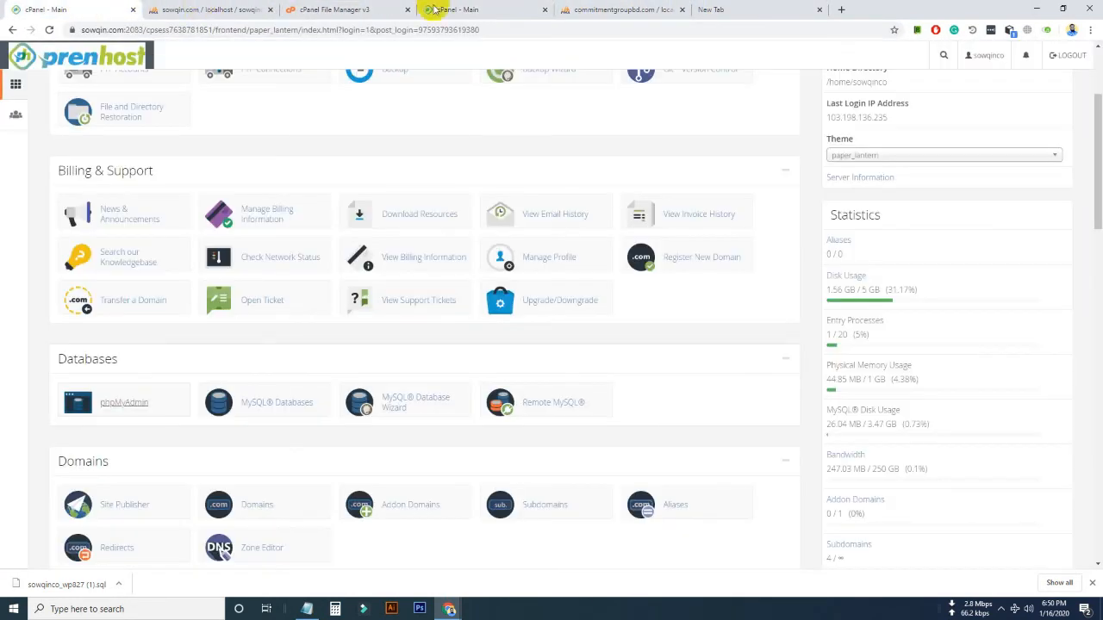
Open aponfood.sowqin.com from address suggestions, then bring the incognito Apon Food window forward
{"action": "left_click", "coordinate": [797, 14]}
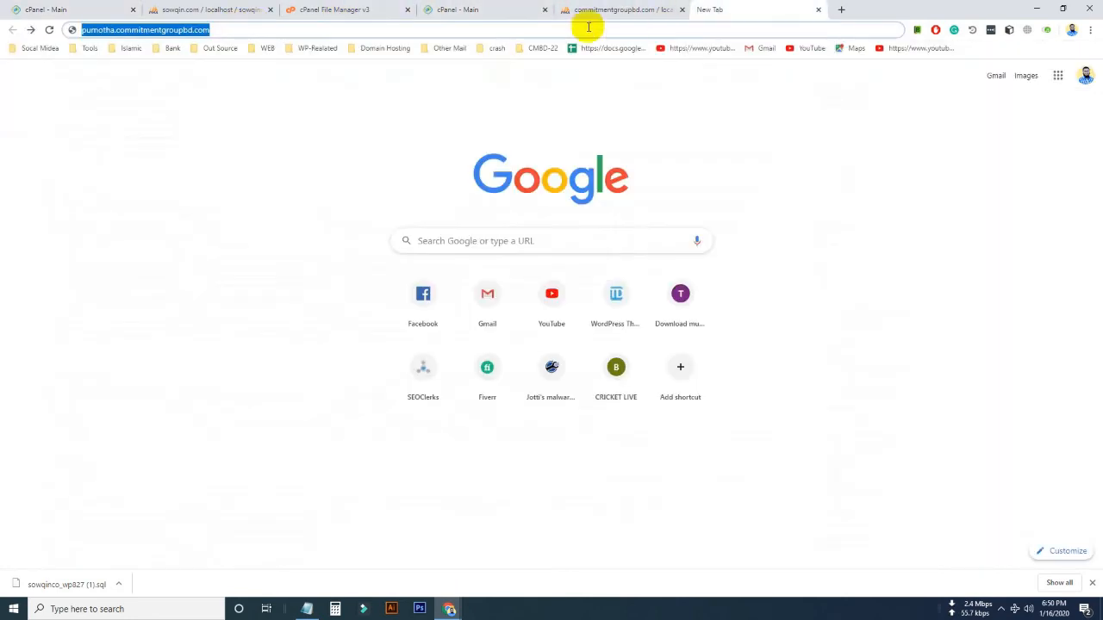
{"action": "left_click", "coordinate": [564, 29]}
{"action": "left_click_drag", "start_coordinate": [262, 37], "coordinate": [52, 29]}
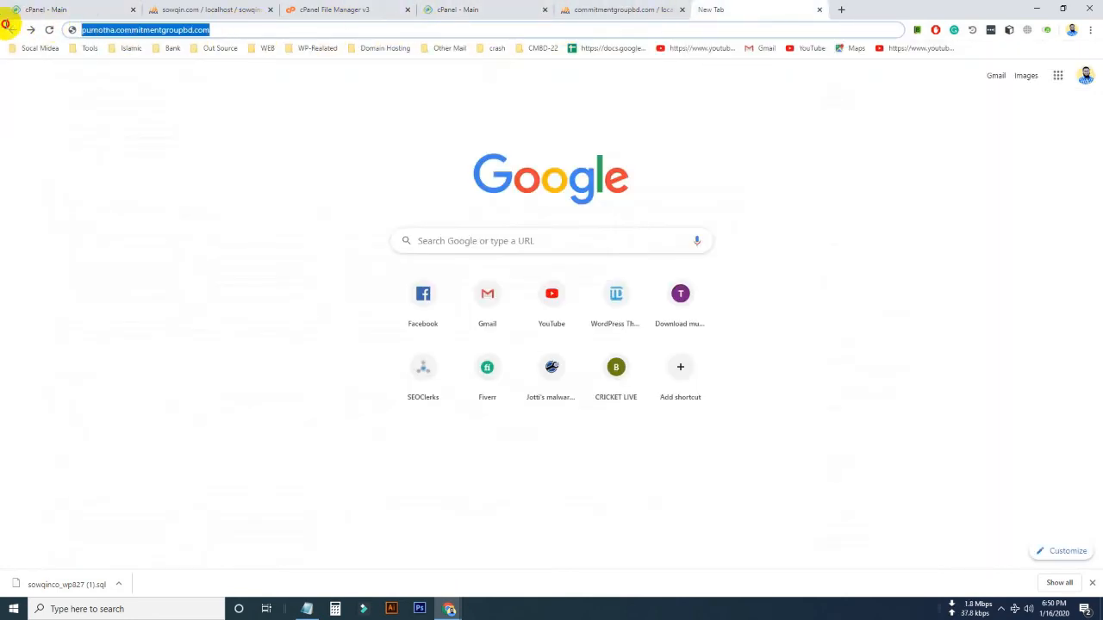
{"action": "type", "text": "ap"}
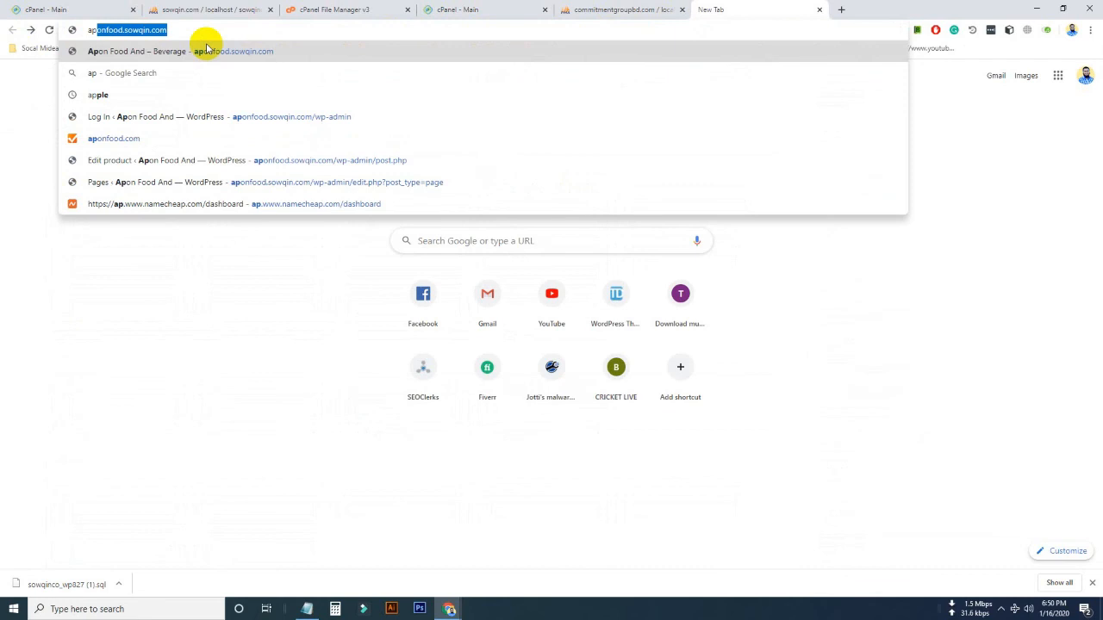
{"action": "left_click", "coordinate": [206, 50]}
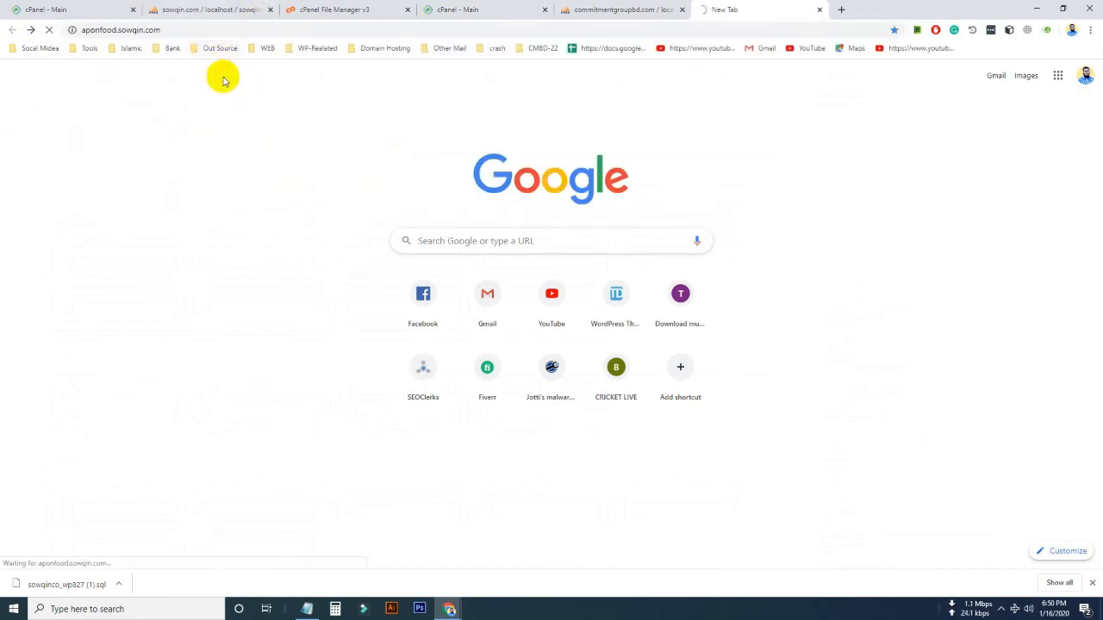
{"action": "left_click", "coordinate": [94, 33]}
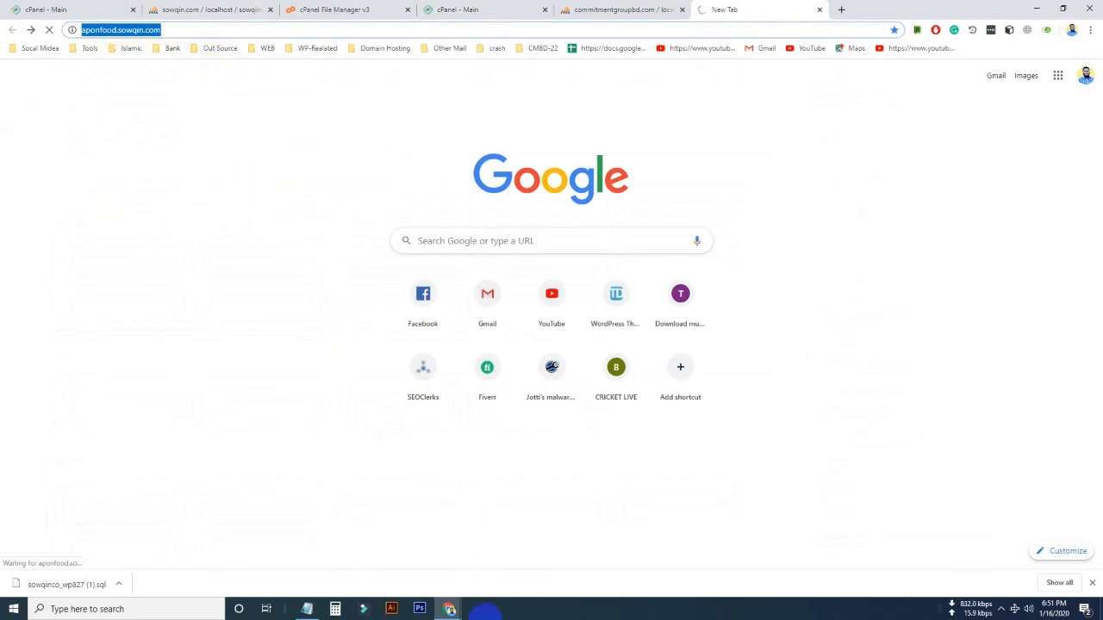
{"action": "mouse_move", "coordinate": [443, 612]}
{"action": "left_click", "coordinate": [508, 562]}
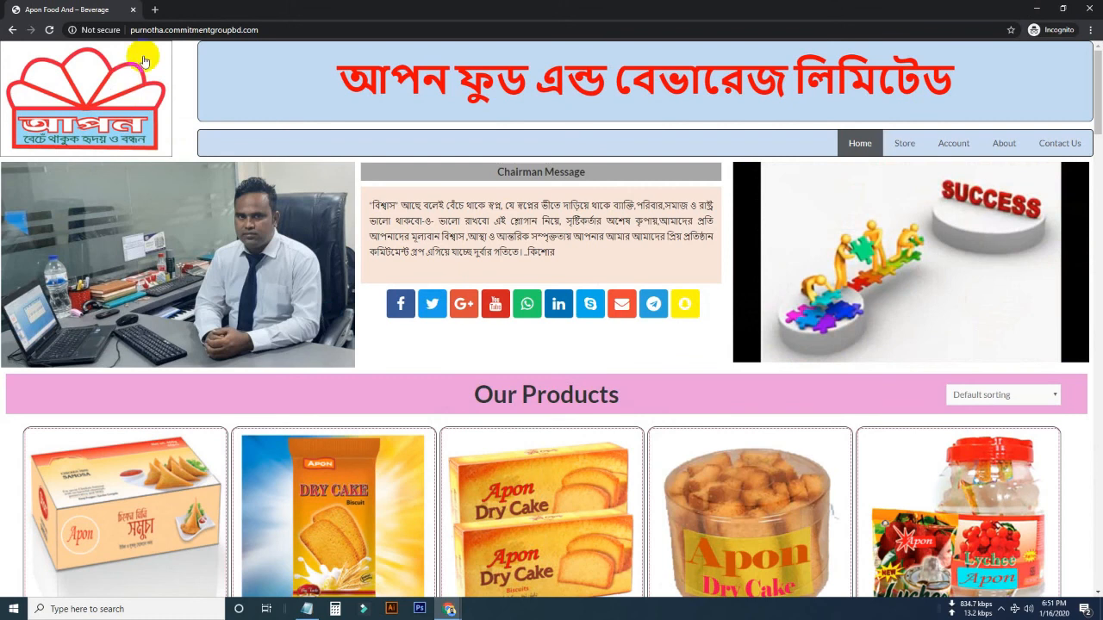
{"action": "left_click", "coordinate": [140, 31]}
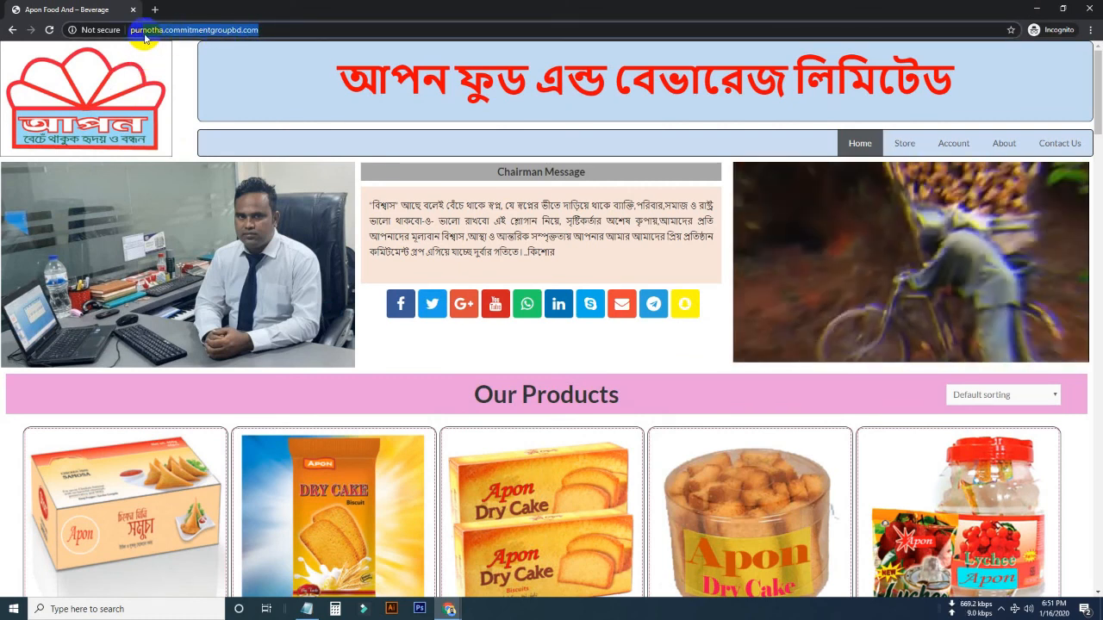
{"action": "left_click", "coordinate": [167, 30]}
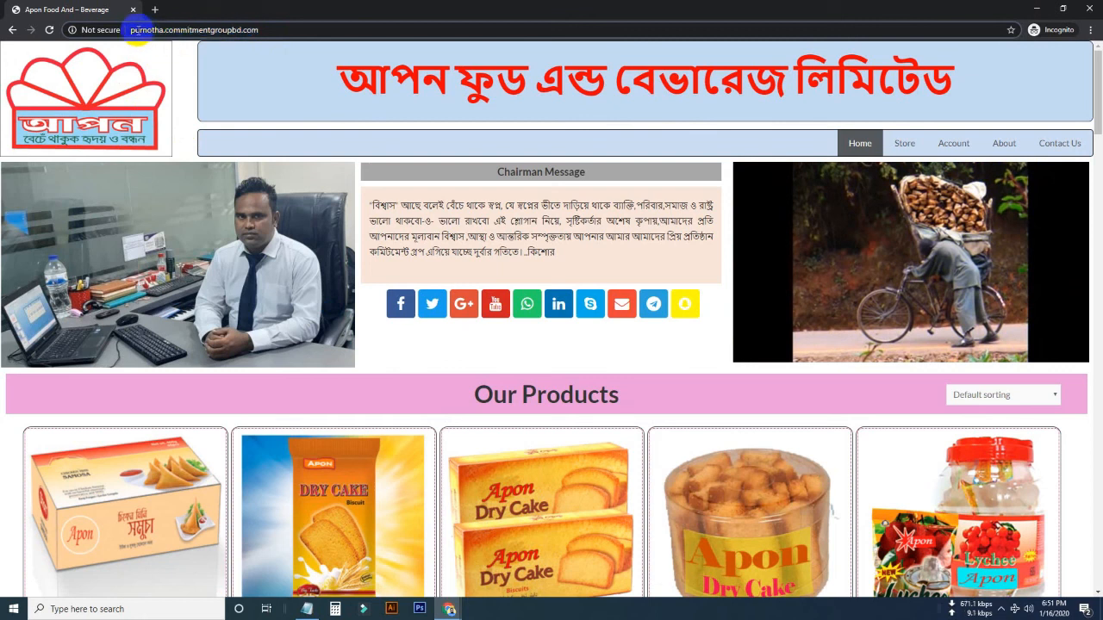
{"action": "left_click_drag", "start_coordinate": [132, 32], "coordinate": [256, 32]}
{"action": "left_click_drag", "start_coordinate": [184, 33], "coordinate": [193, 31]}
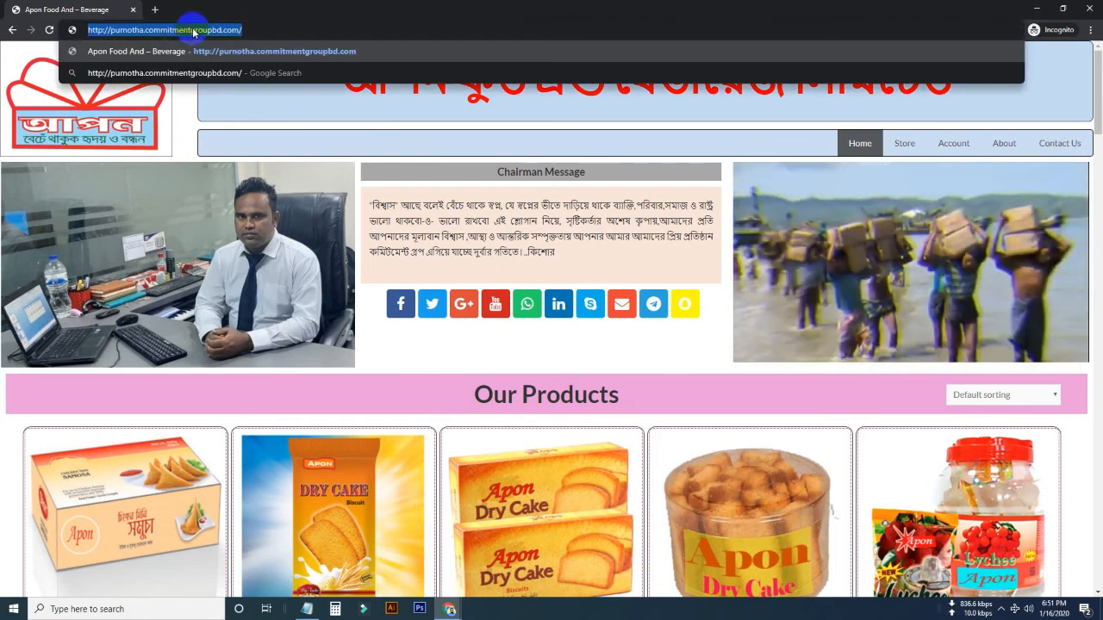
{"action": "left_click", "coordinate": [259, 25]}
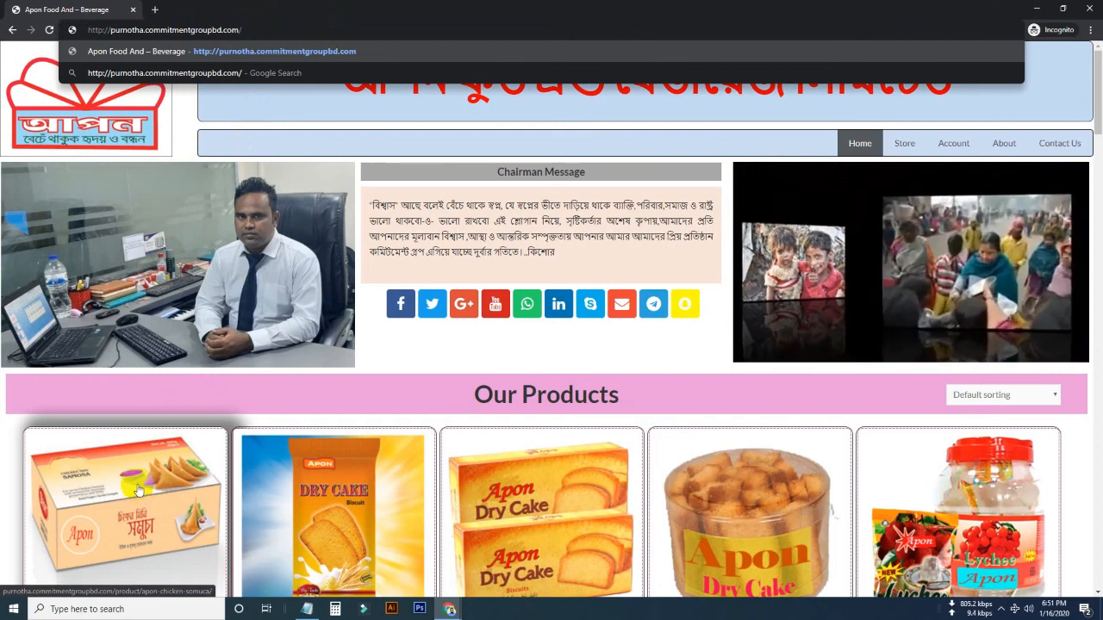
{"action": "scroll", "coordinate": [165, 492], "scroll_direction": "down", "scroll_amount": 3}
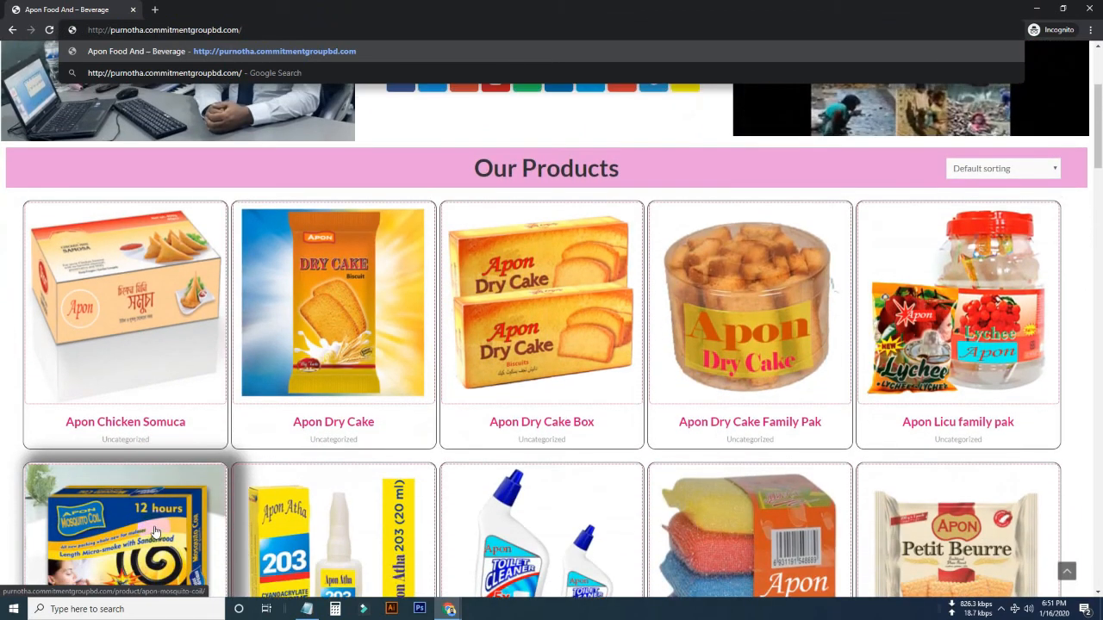
{"action": "scroll", "coordinate": [155, 532], "scroll_direction": "up", "scroll_amount": 3}
{"action": "double_click", "coordinate": [315, 17]}
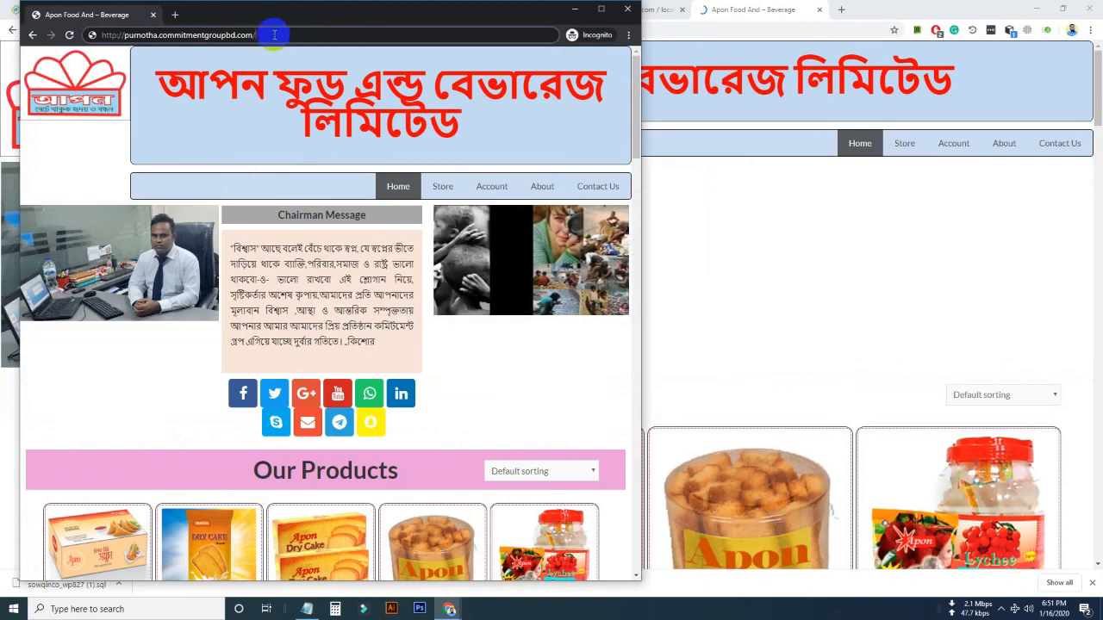
{"action": "left_click", "coordinate": [601, 11]}
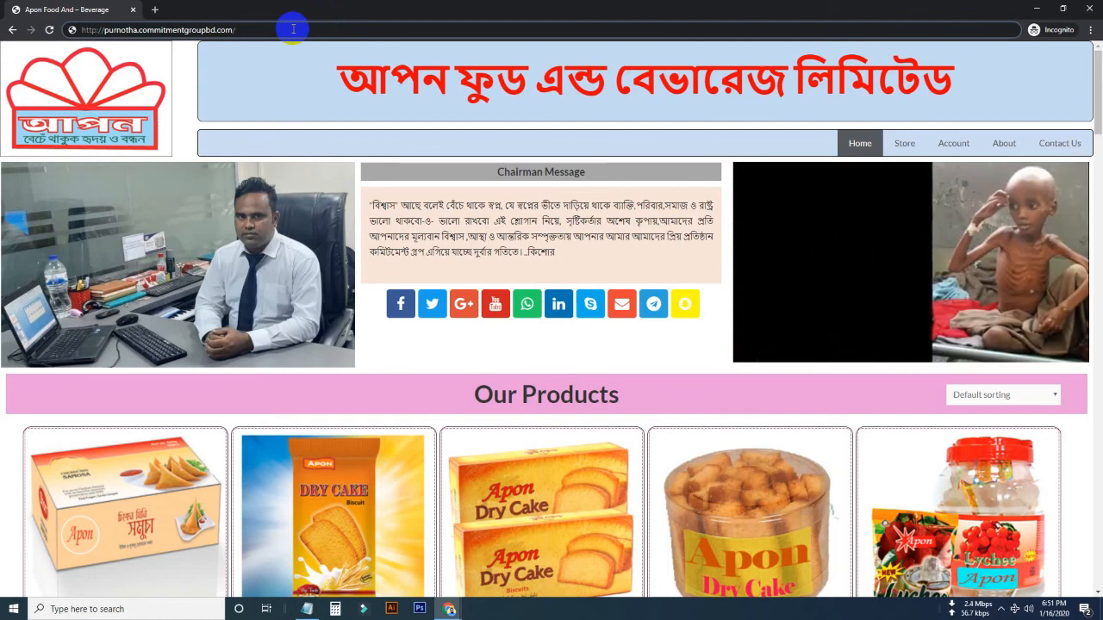
Log in at purnotha.commitmentgroupbd.com/login with the saved admin account and Remember Me ticked
{"action": "type", "text": "login"}
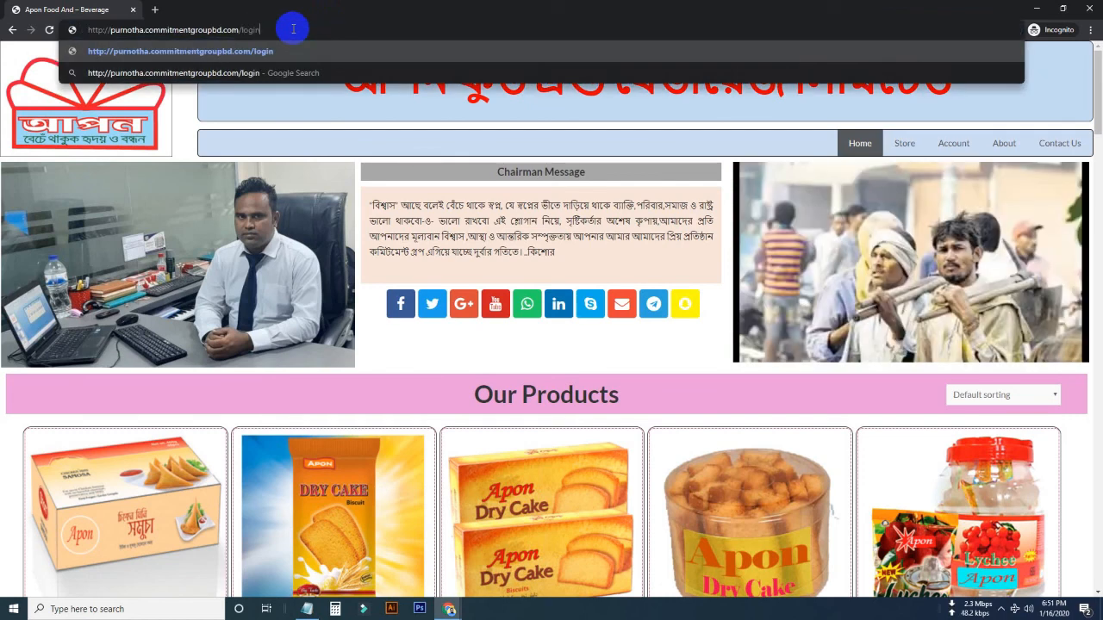
{"action": "key", "text": "Return"}
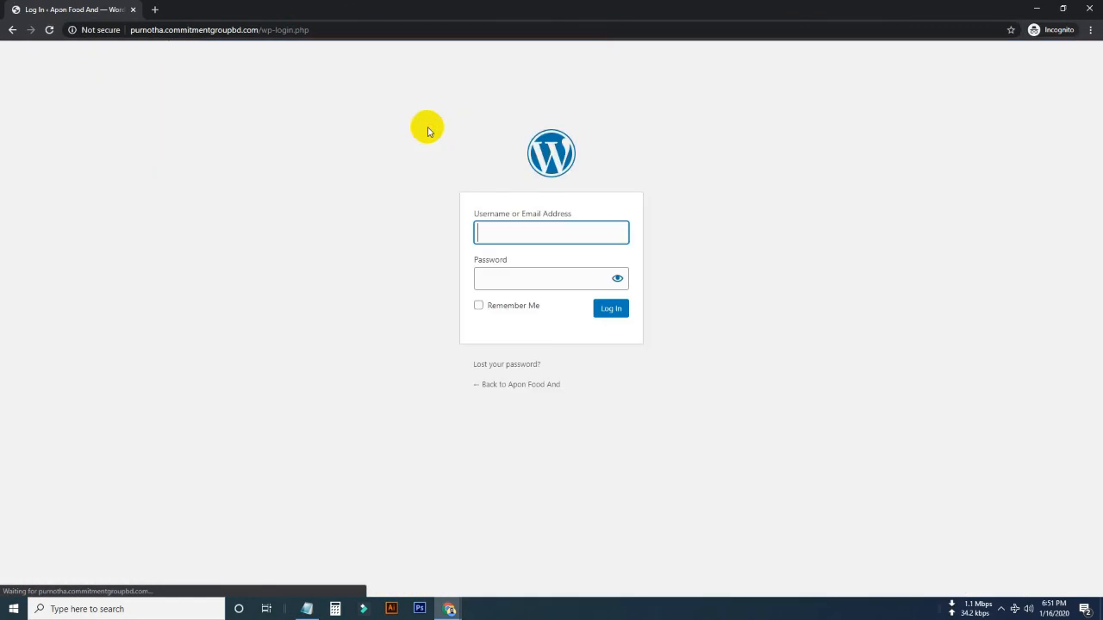
{"action": "left_click", "coordinate": [505, 229]}
{"action": "left_click", "coordinate": [512, 274]}
{"action": "left_click", "coordinate": [480, 305]}
{"action": "left_click", "coordinate": [608, 310]}
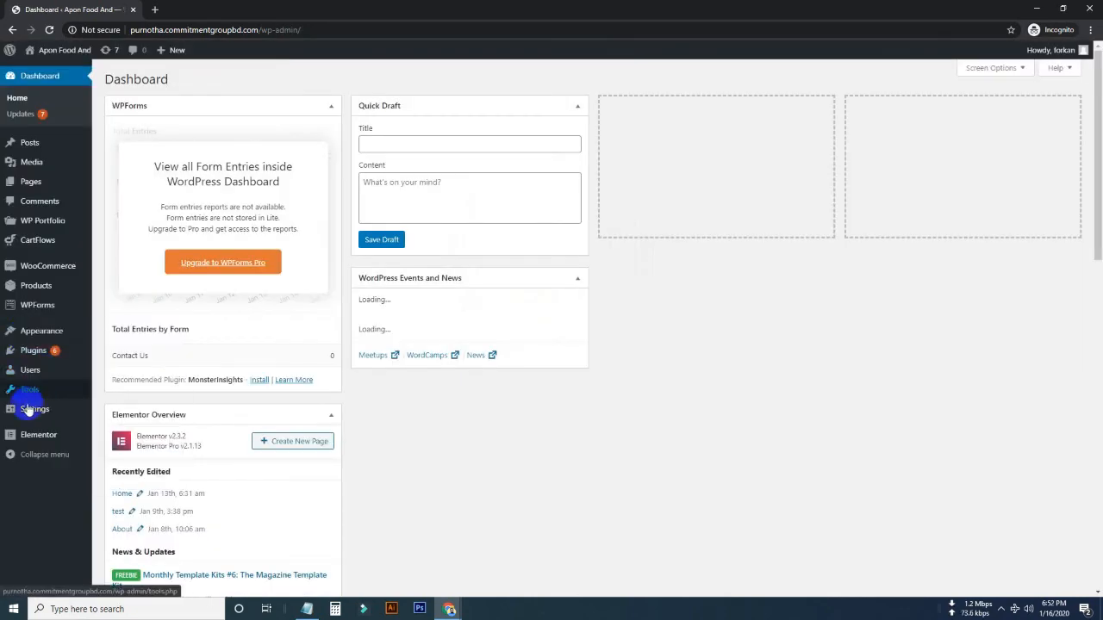
Open Permalinks settings and save the Month and name structure
{"action": "mouse_move", "coordinate": [30, 410]}
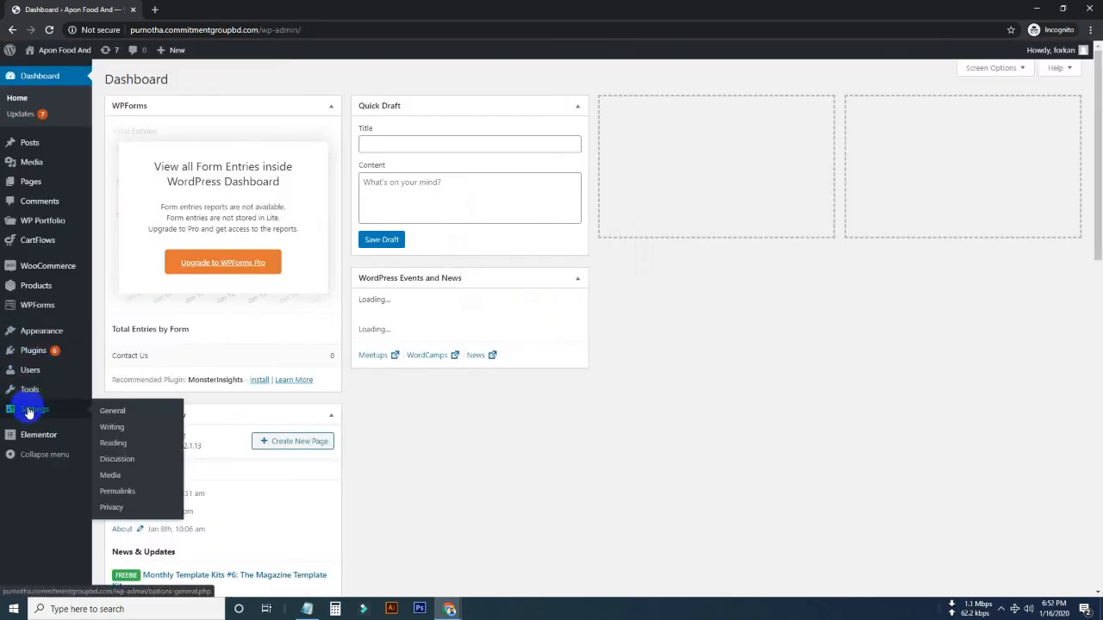
{"action": "left_click", "coordinate": [118, 491]}
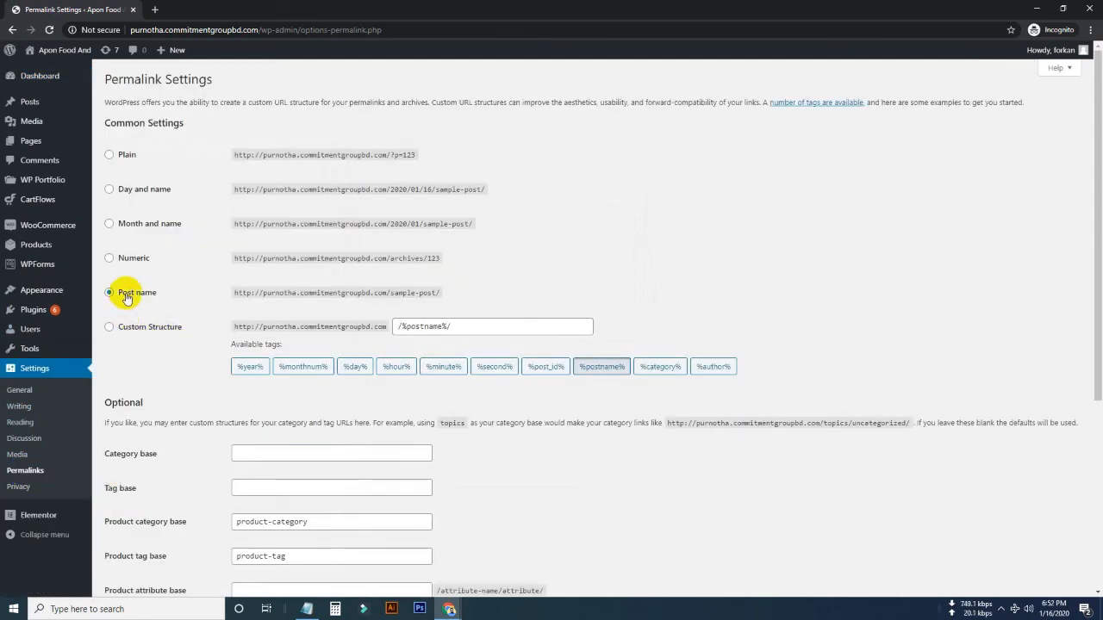
{"action": "left_click", "coordinate": [109, 224]}
{"action": "scroll", "coordinate": [254, 452], "scroll_direction": "down", "scroll_amount": 4}
{"action": "left_click", "coordinate": [131, 525]}
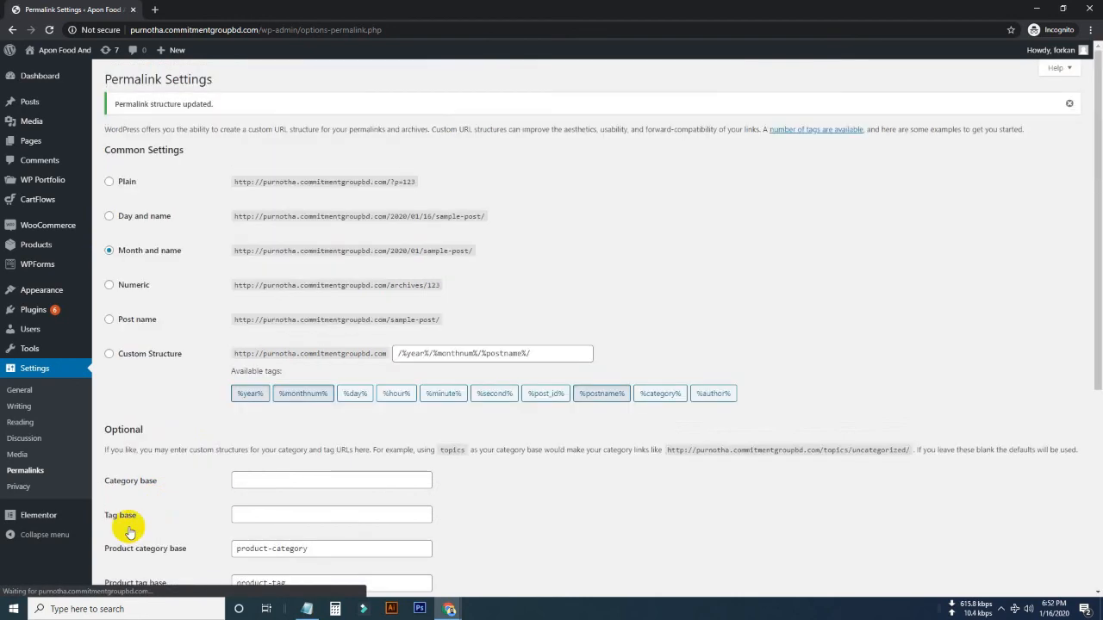
Switch permalinks to Post name, save, and check the update confirmation
{"action": "left_click", "coordinate": [109, 319]}
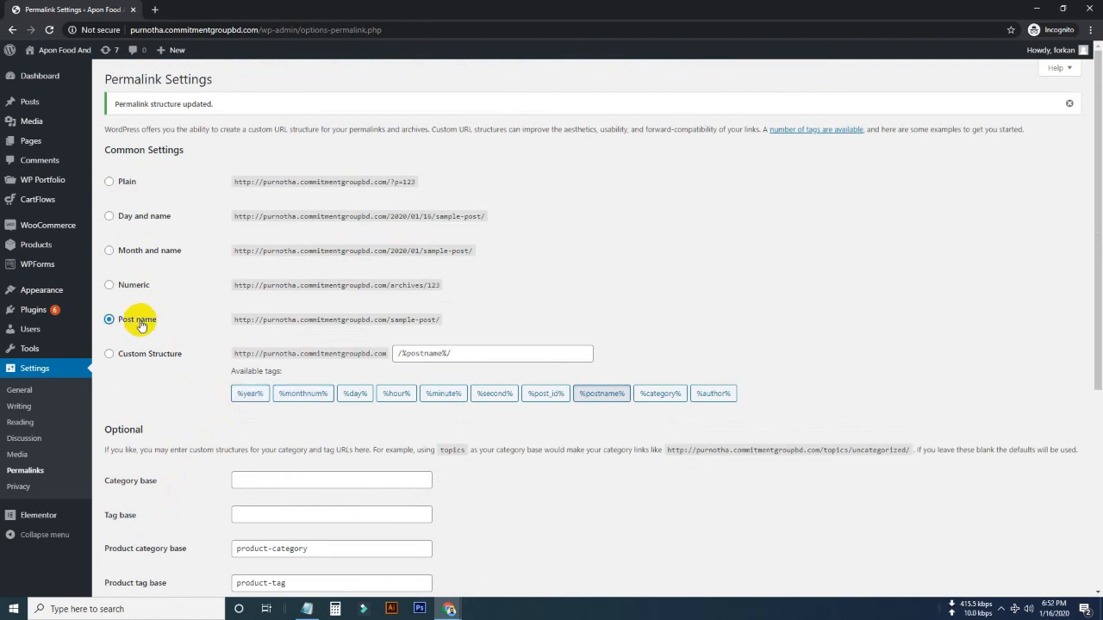
{"action": "scroll", "coordinate": [142, 371], "scroll_direction": "down", "scroll_amount": 3}
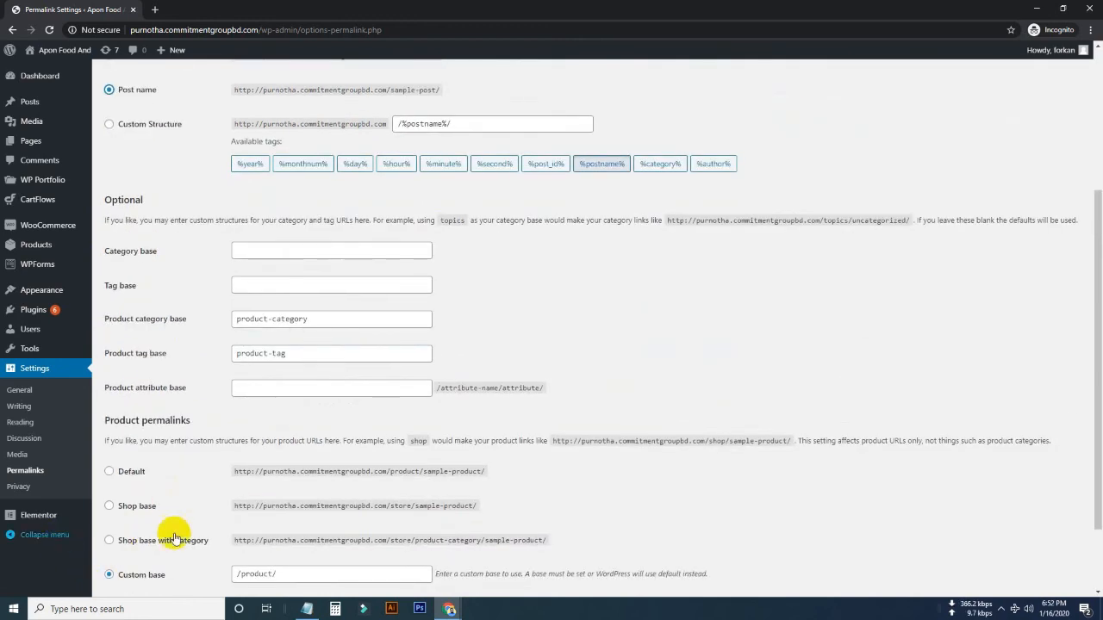
{"action": "scroll", "coordinate": [246, 524], "scroll_direction": "down", "scroll_amount": 2}
{"action": "left_click", "coordinate": [133, 526]}
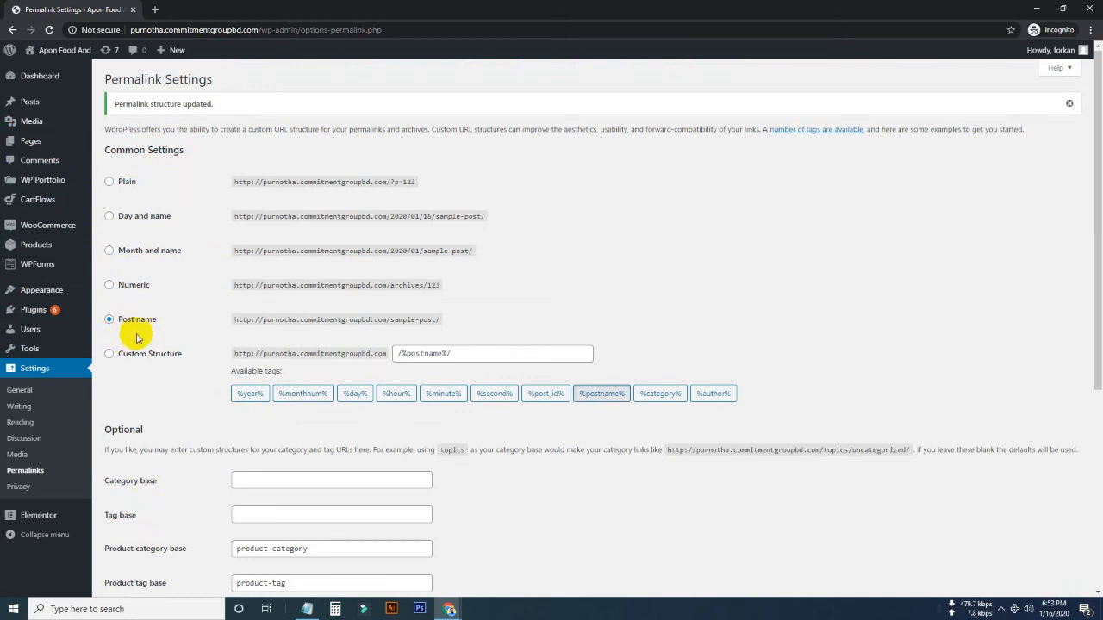
{"action": "scroll", "coordinate": [136, 336], "scroll_direction": "down", "scroll_amount": 1}
{"action": "scroll", "coordinate": [136, 337], "scroll_direction": "up", "scroll_amount": 1}
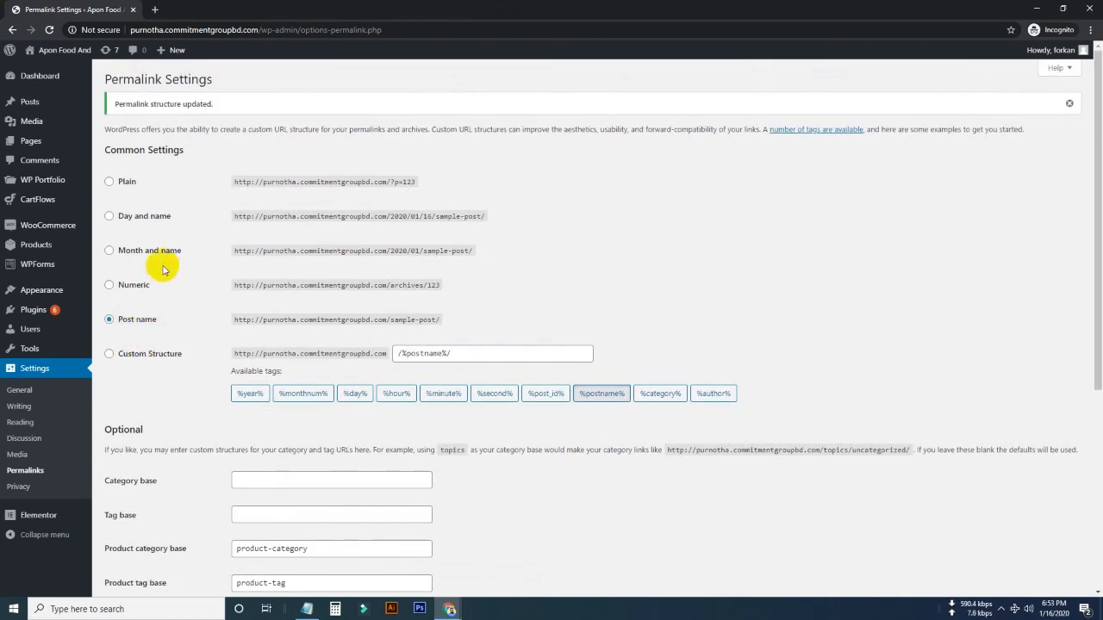
{"action": "scroll", "coordinate": [163, 274], "scroll_direction": "down", "scroll_amount": 2}
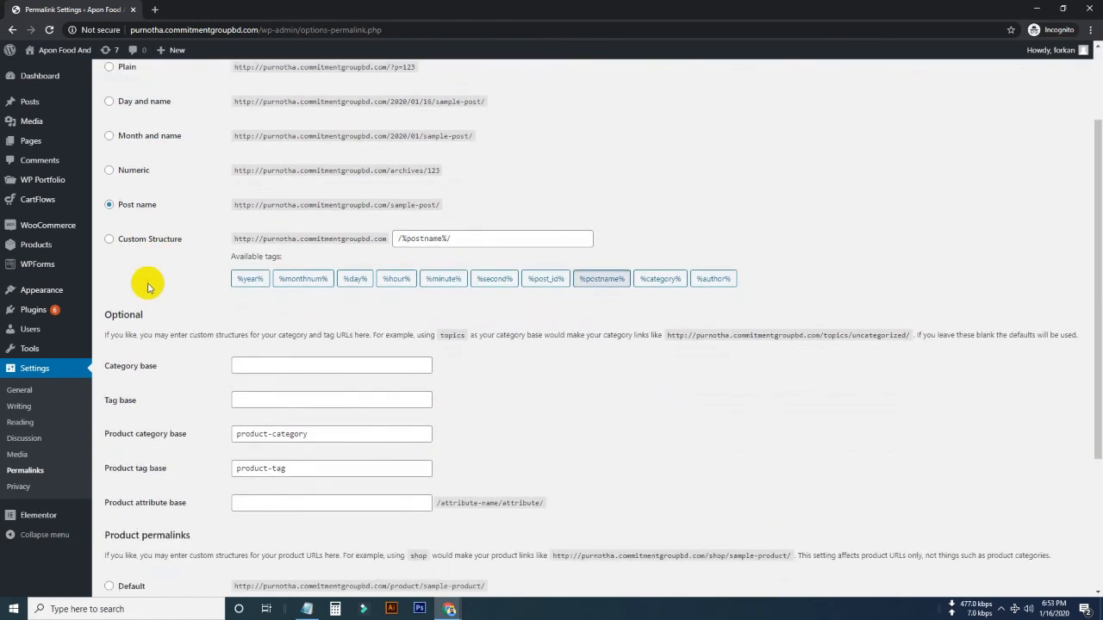
{"action": "scroll", "coordinate": [145, 293], "scroll_direction": "up", "scroll_amount": 2}
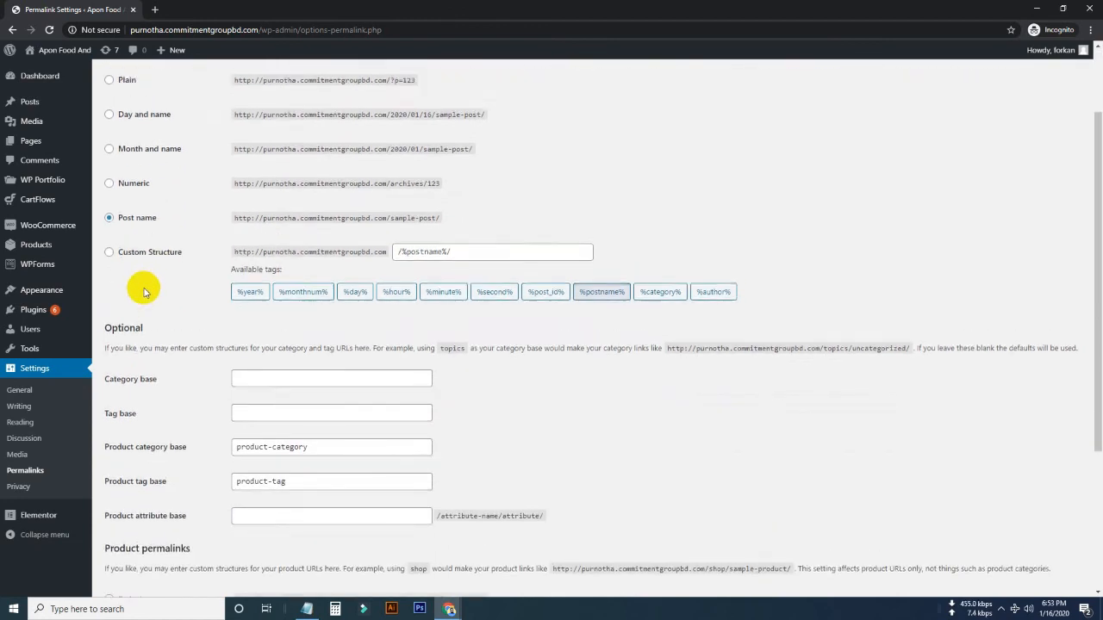